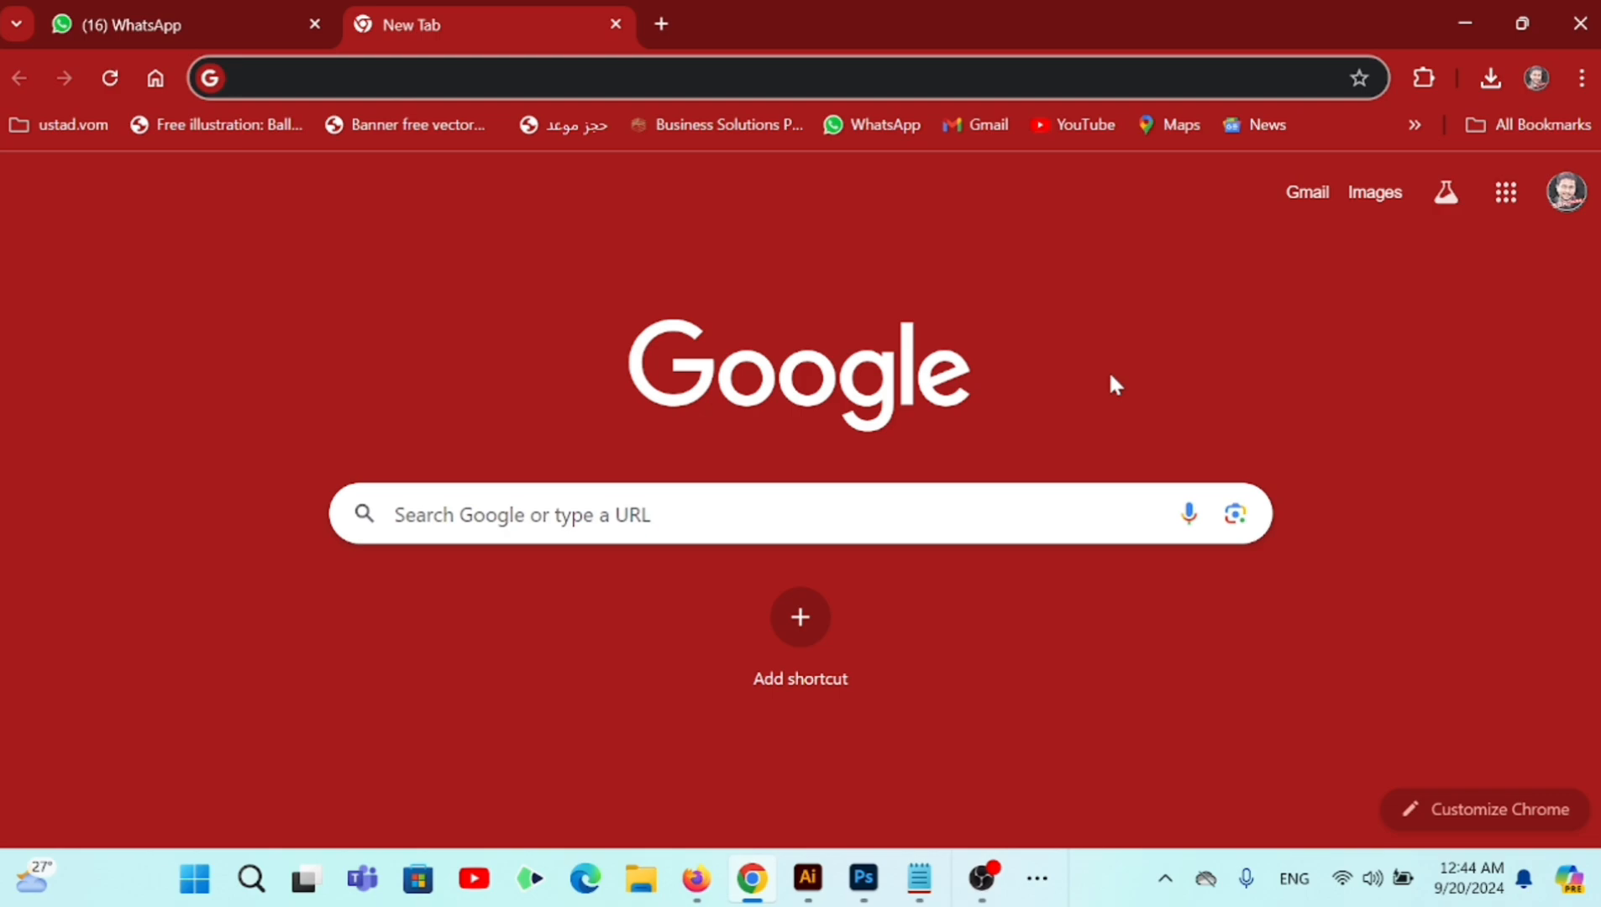
pyautogui.write('https://visa.mofa.gov.sa/Home/Index')
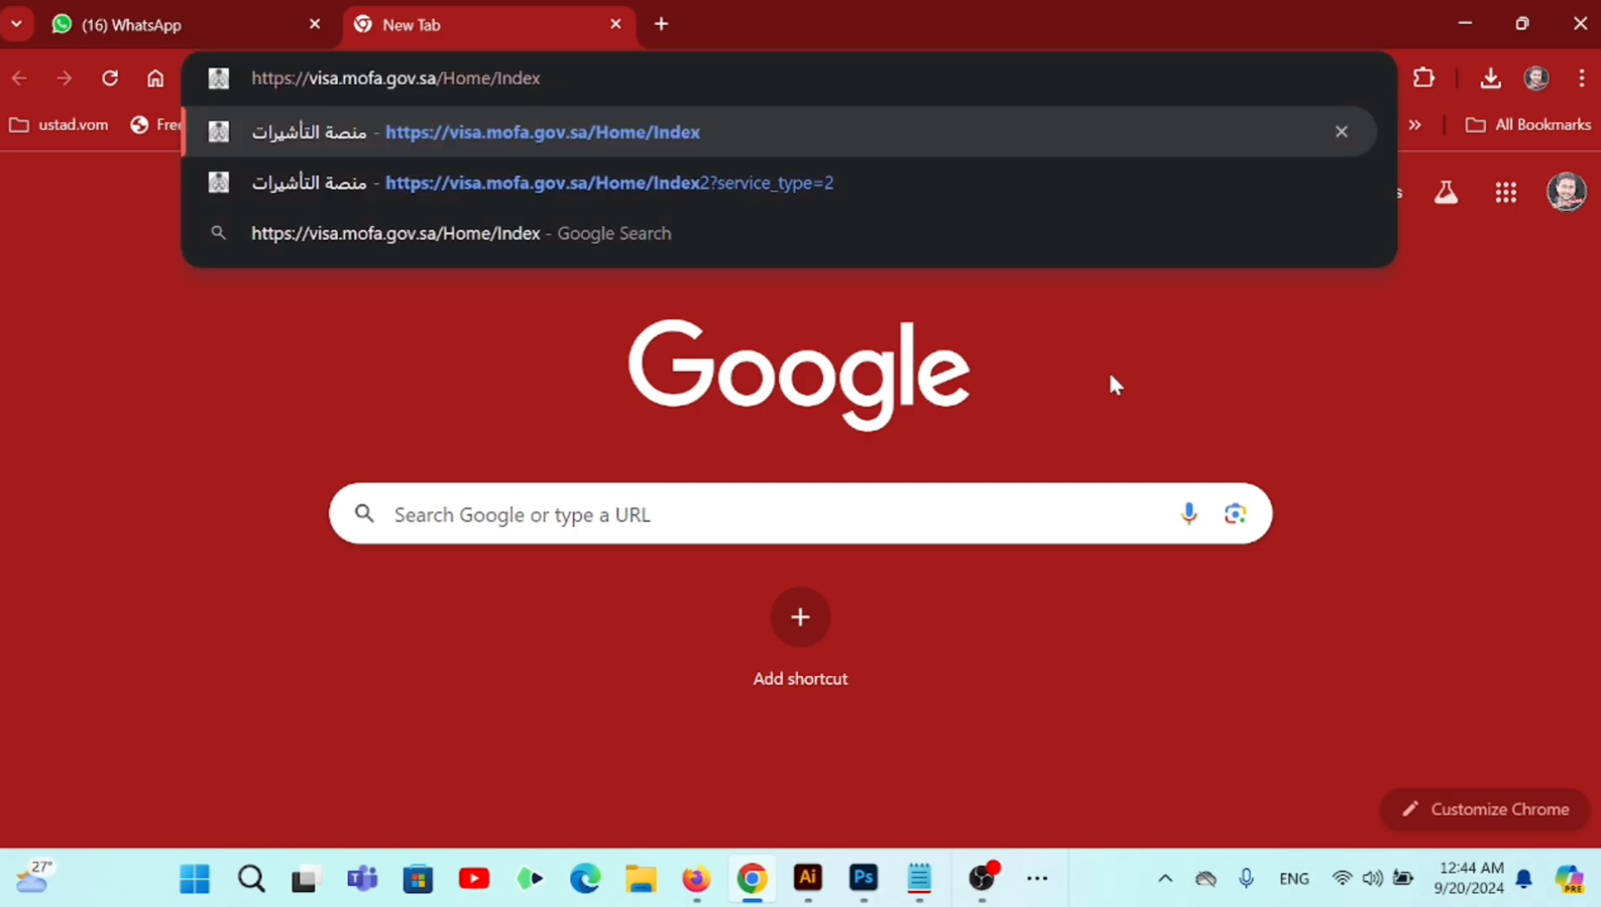
pyautogui.press('Return')
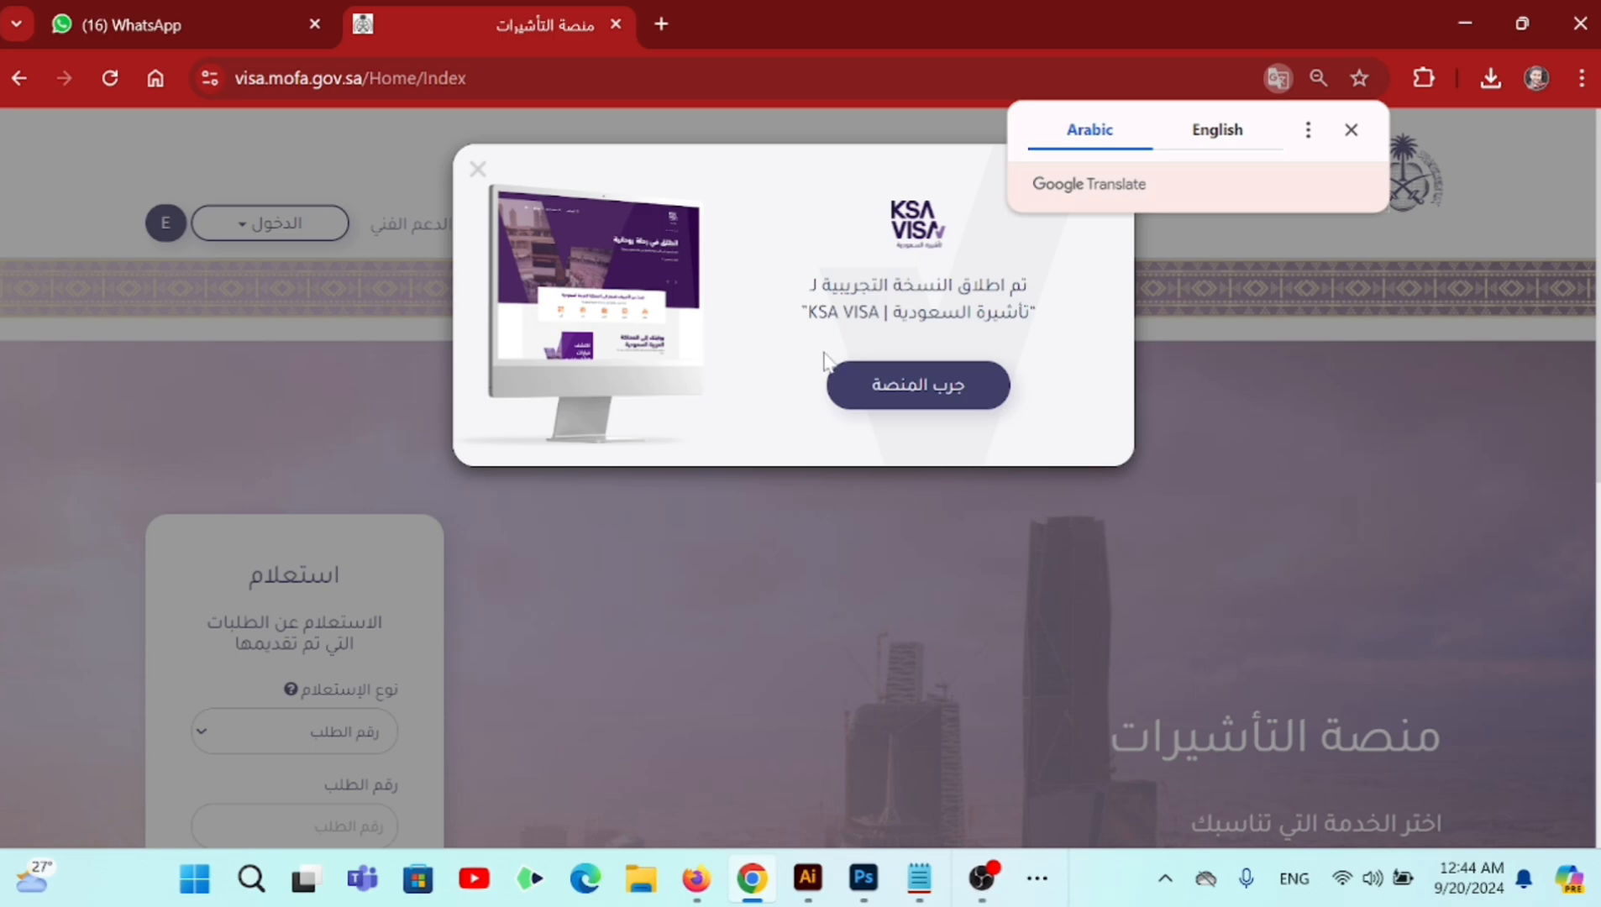
# - Close the KSA VISA announcement pop-up and scroll down to the service cards
pyautogui.click(478, 170)
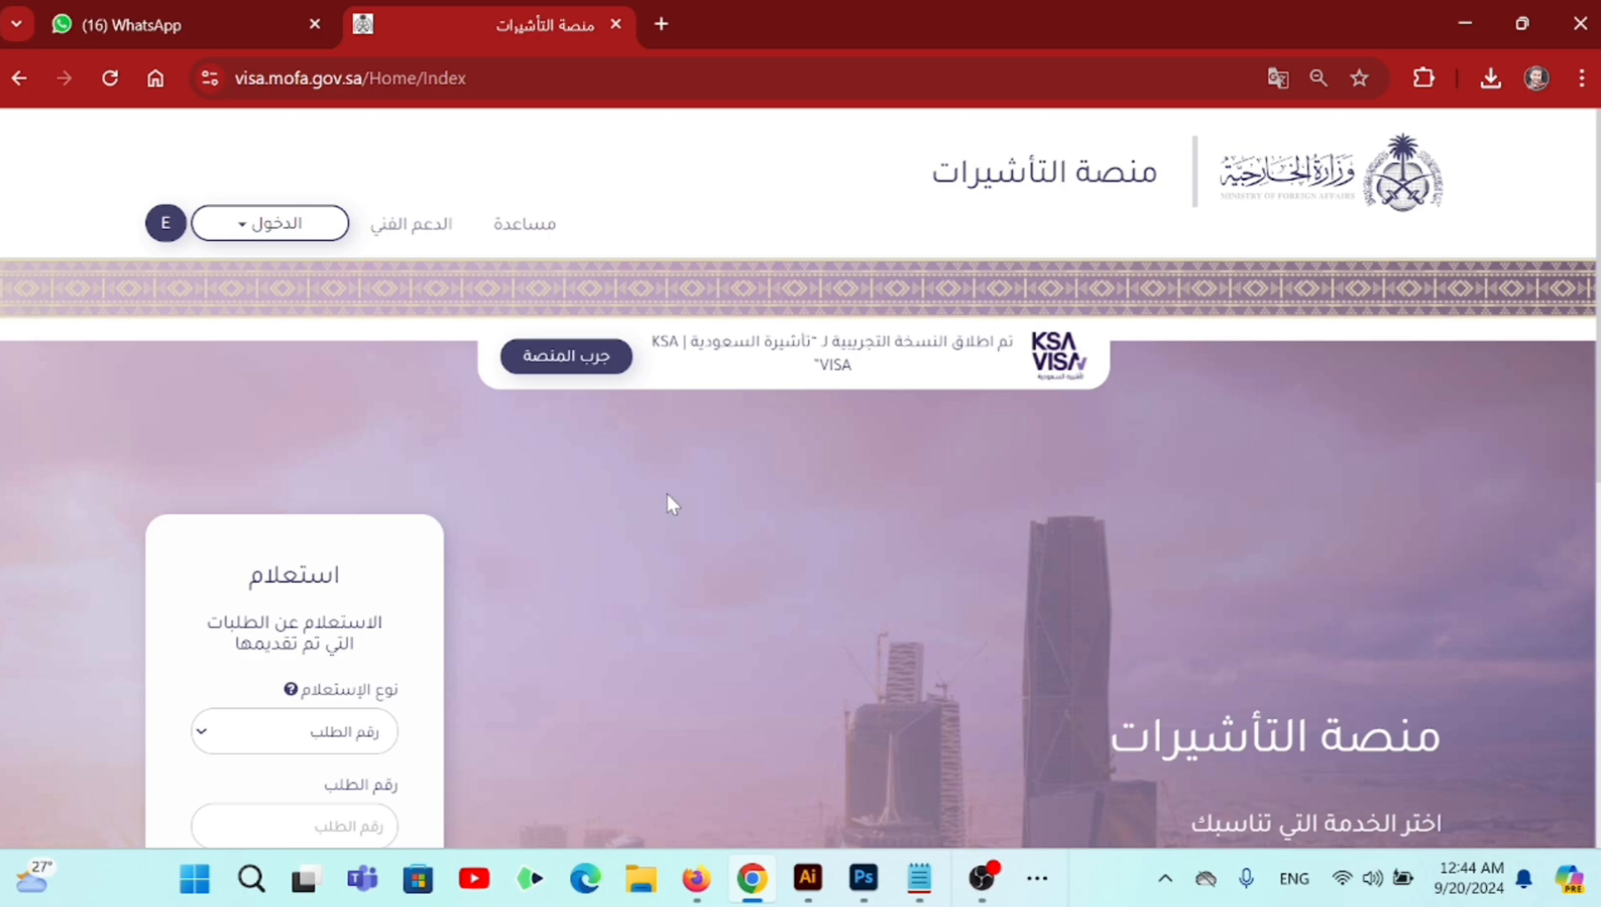
pyautogui.scroll(-3, 669, 497)
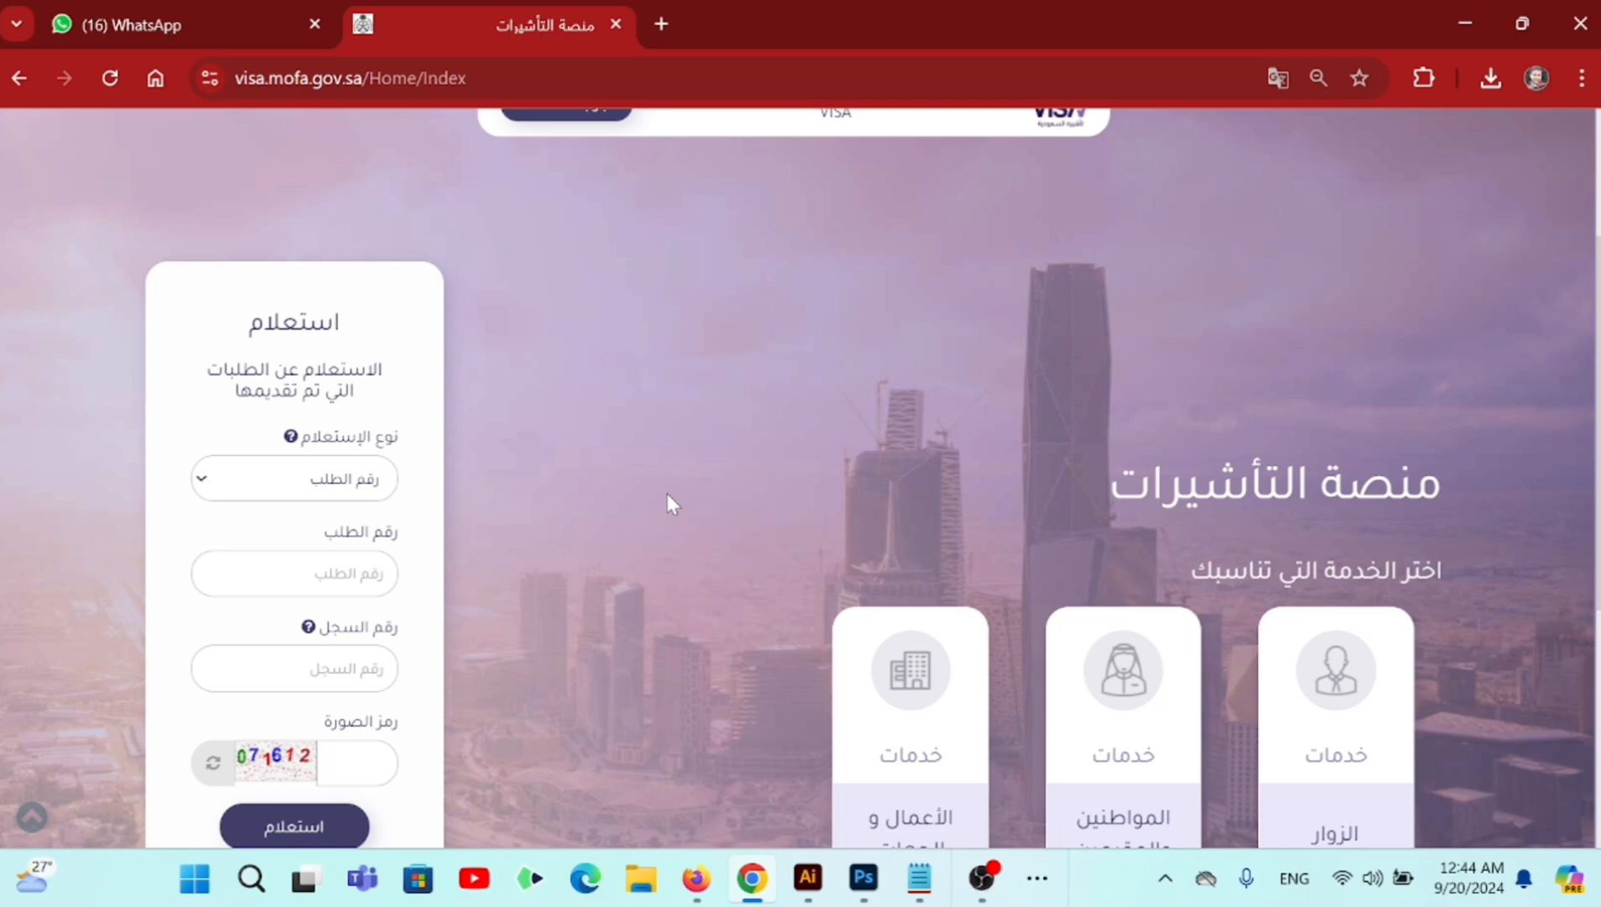
pyautogui.scroll(-2, 898, 525)
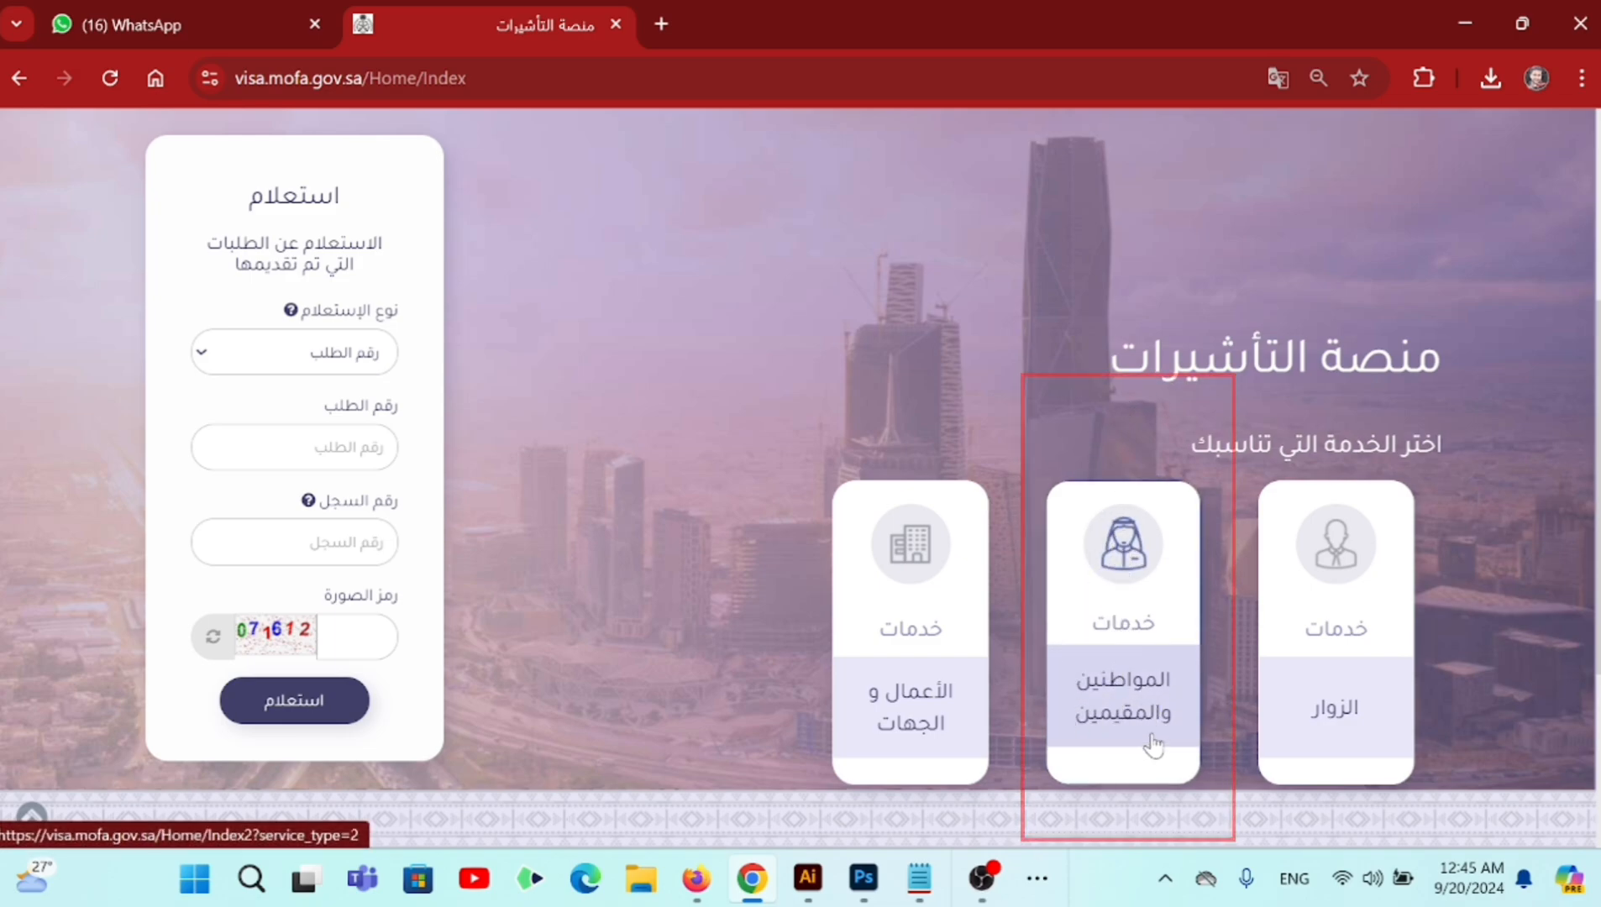
# - Open Citizens and Residents services and choose resident (مقيم) to list the family visit request
pyautogui.click(1130, 693)
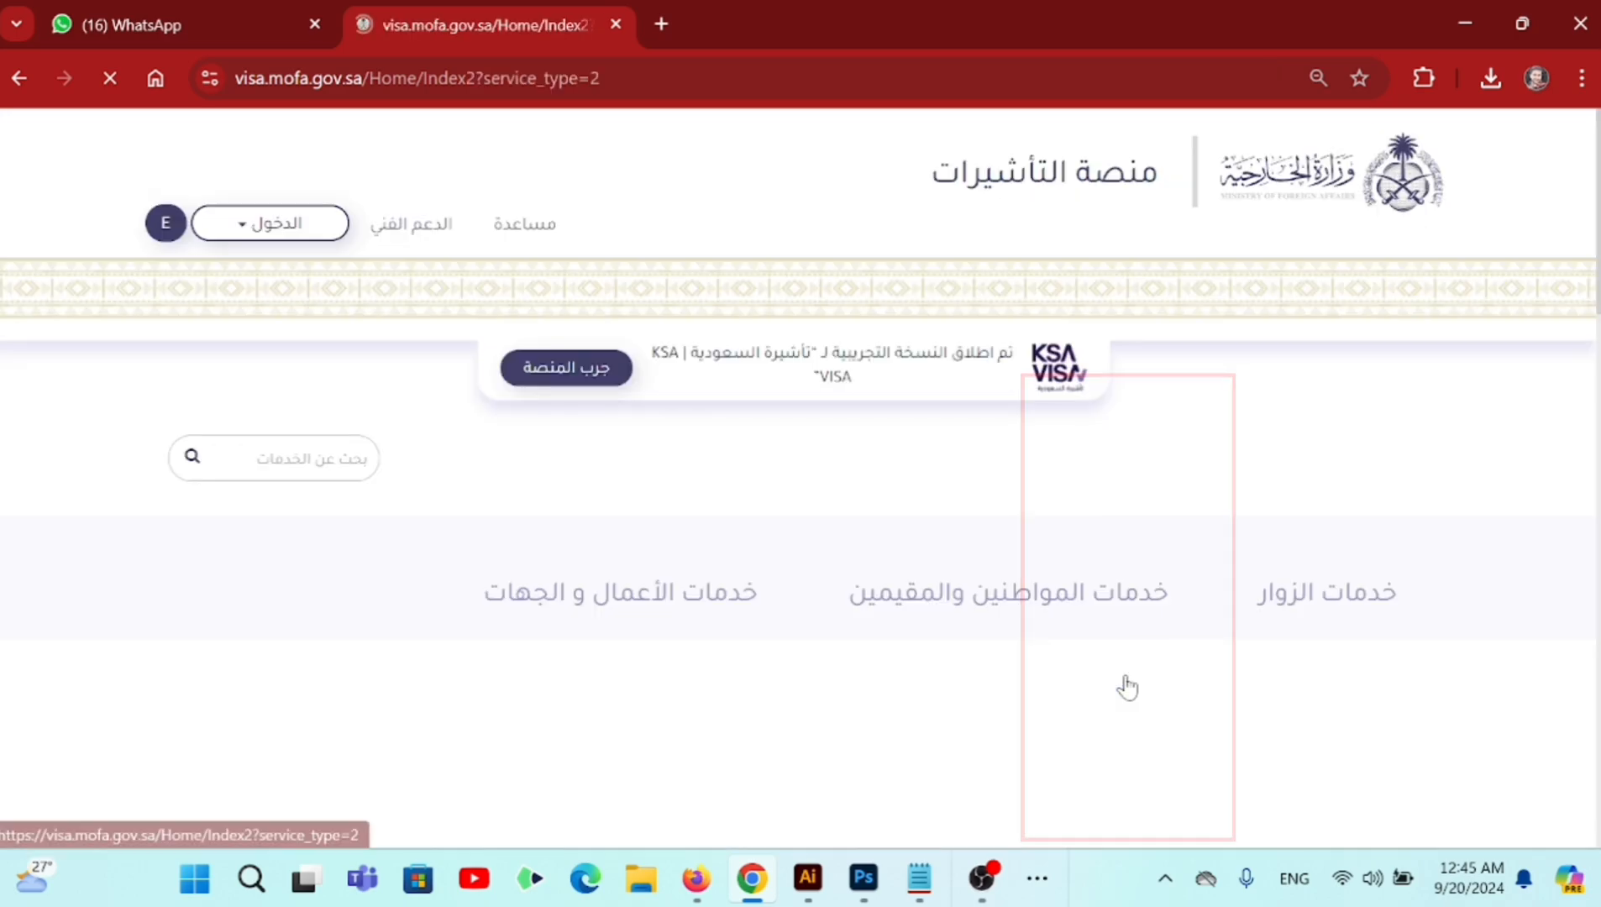
pyautogui.scroll(-1, 1099, 604)
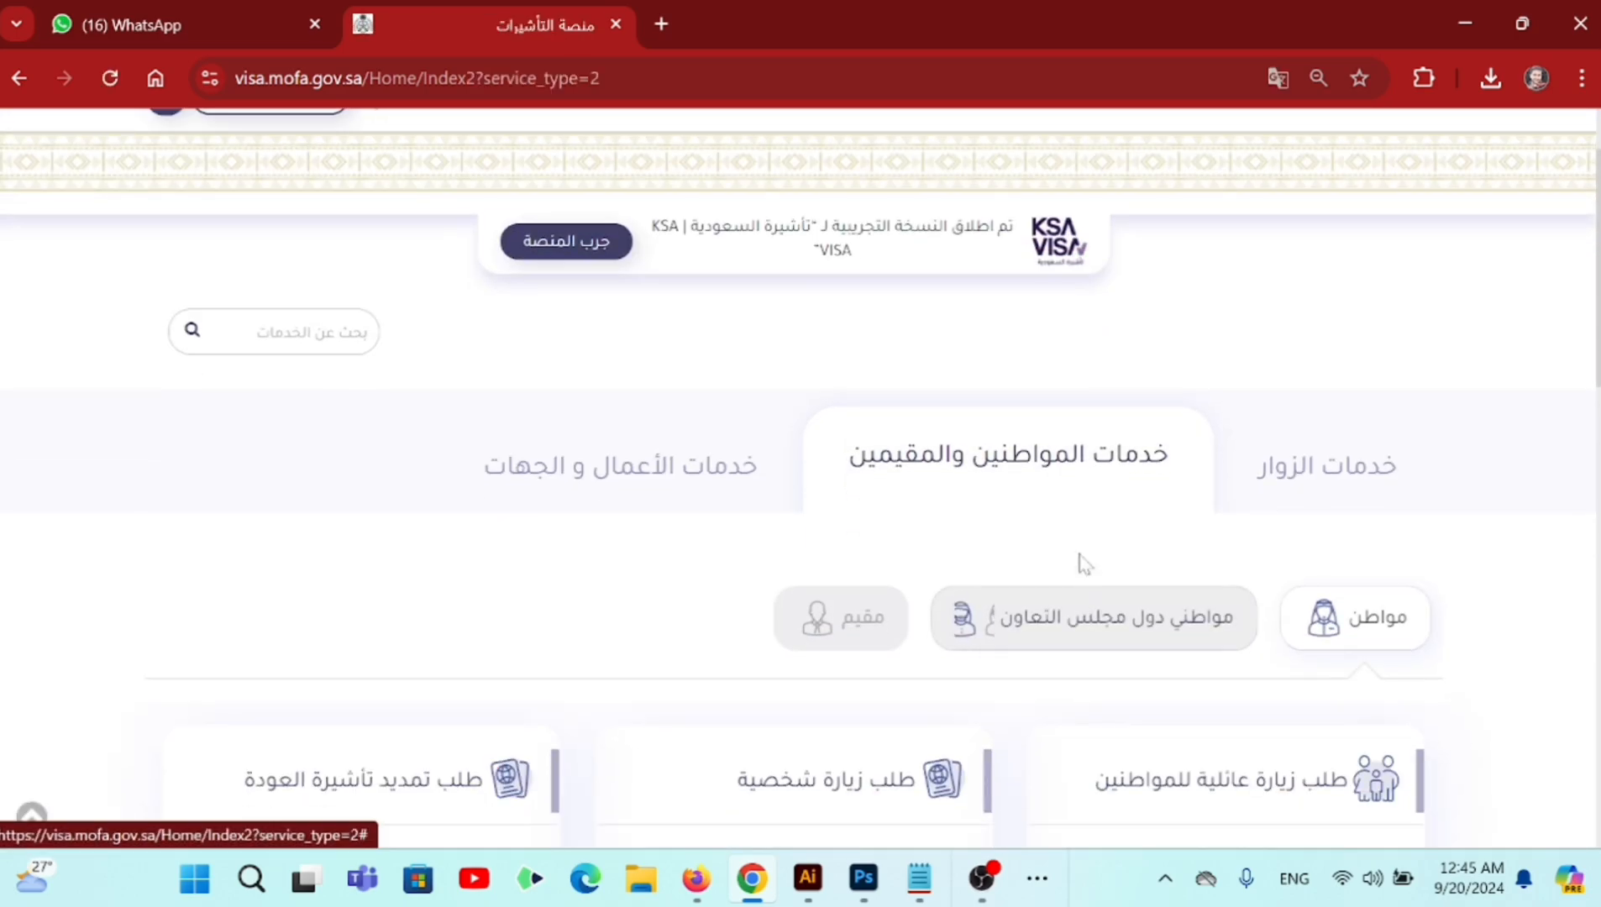
pyautogui.scroll(-1, 925, 520)
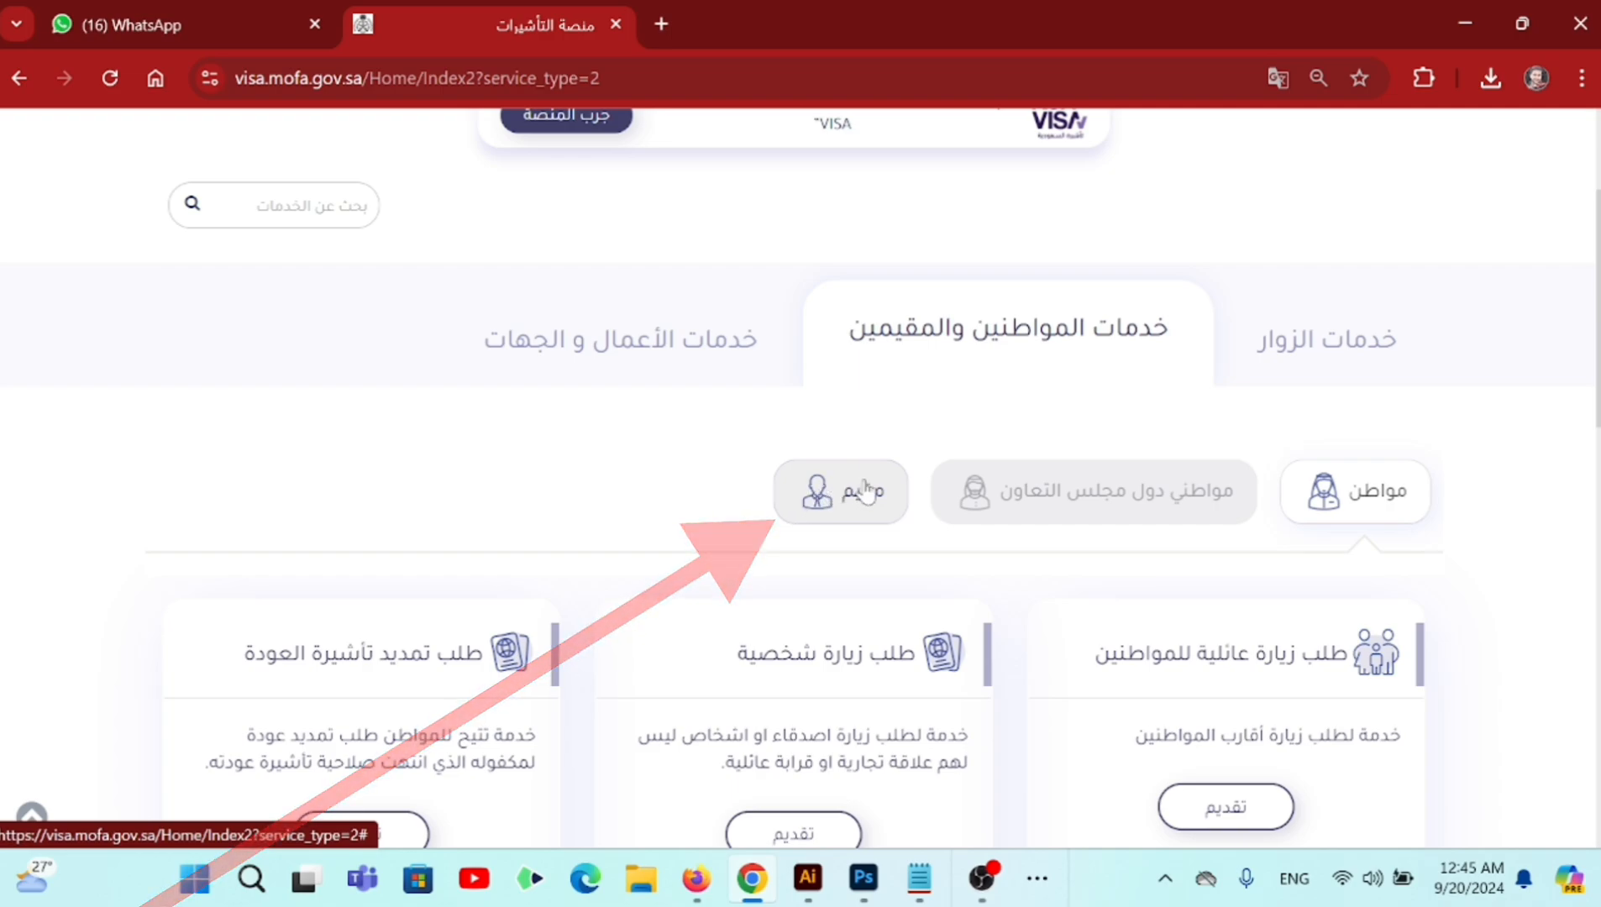
pyautogui.click(867, 490)
pyautogui.scroll(-1, 836, 502)
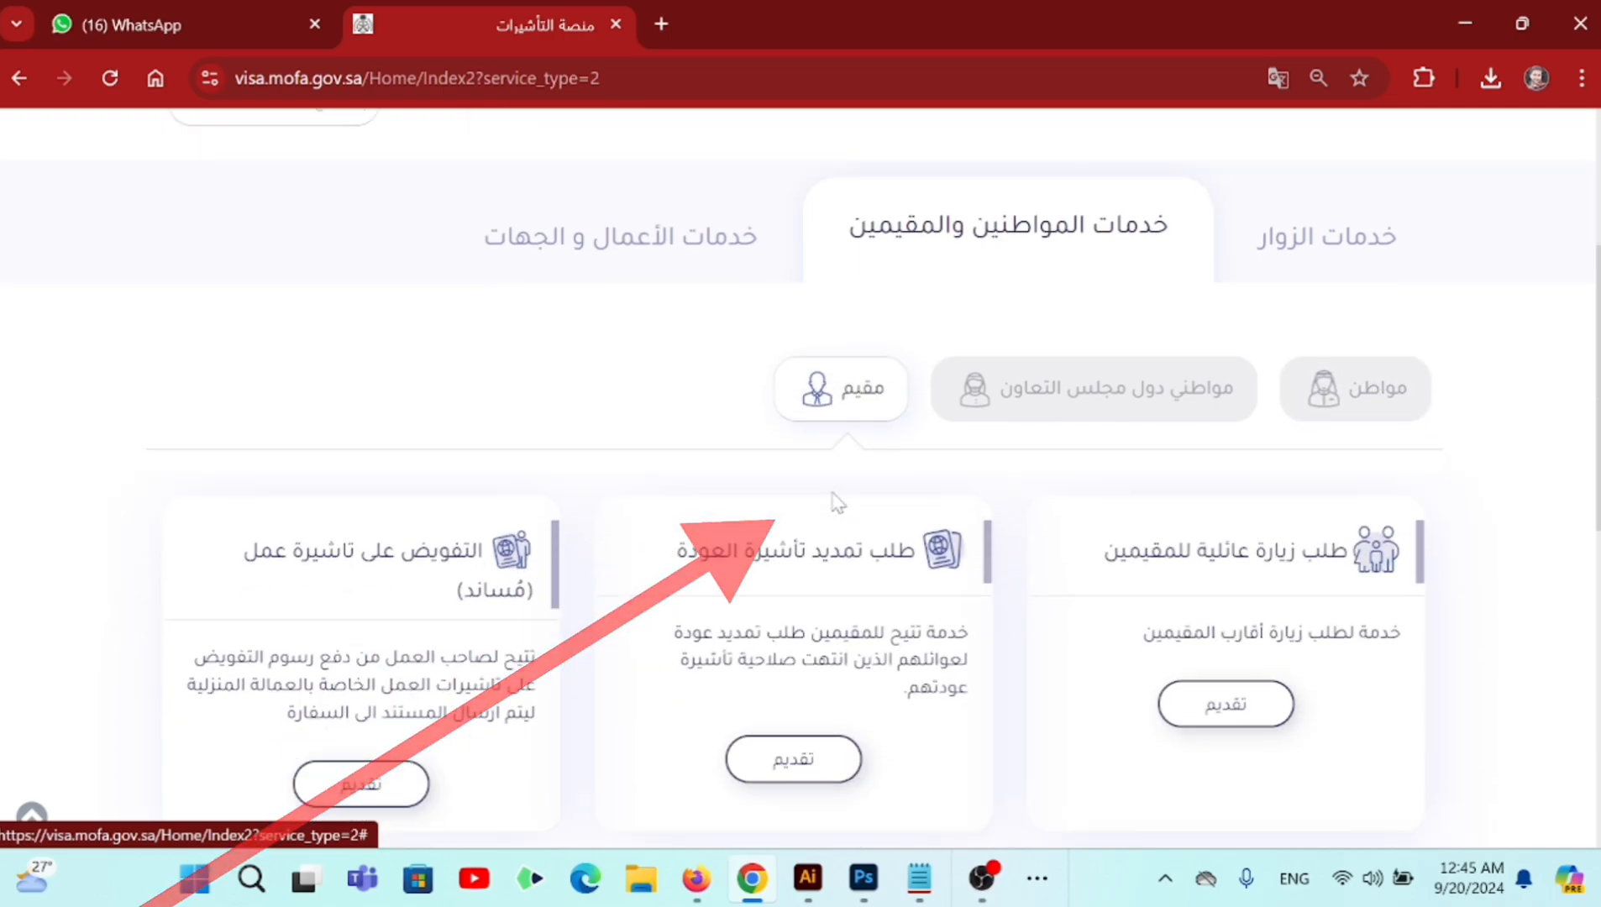
pyautogui.scroll(-1, 836, 503)
pyautogui.moveTo(1329, 527); pyautogui.dragTo(1120, 527)
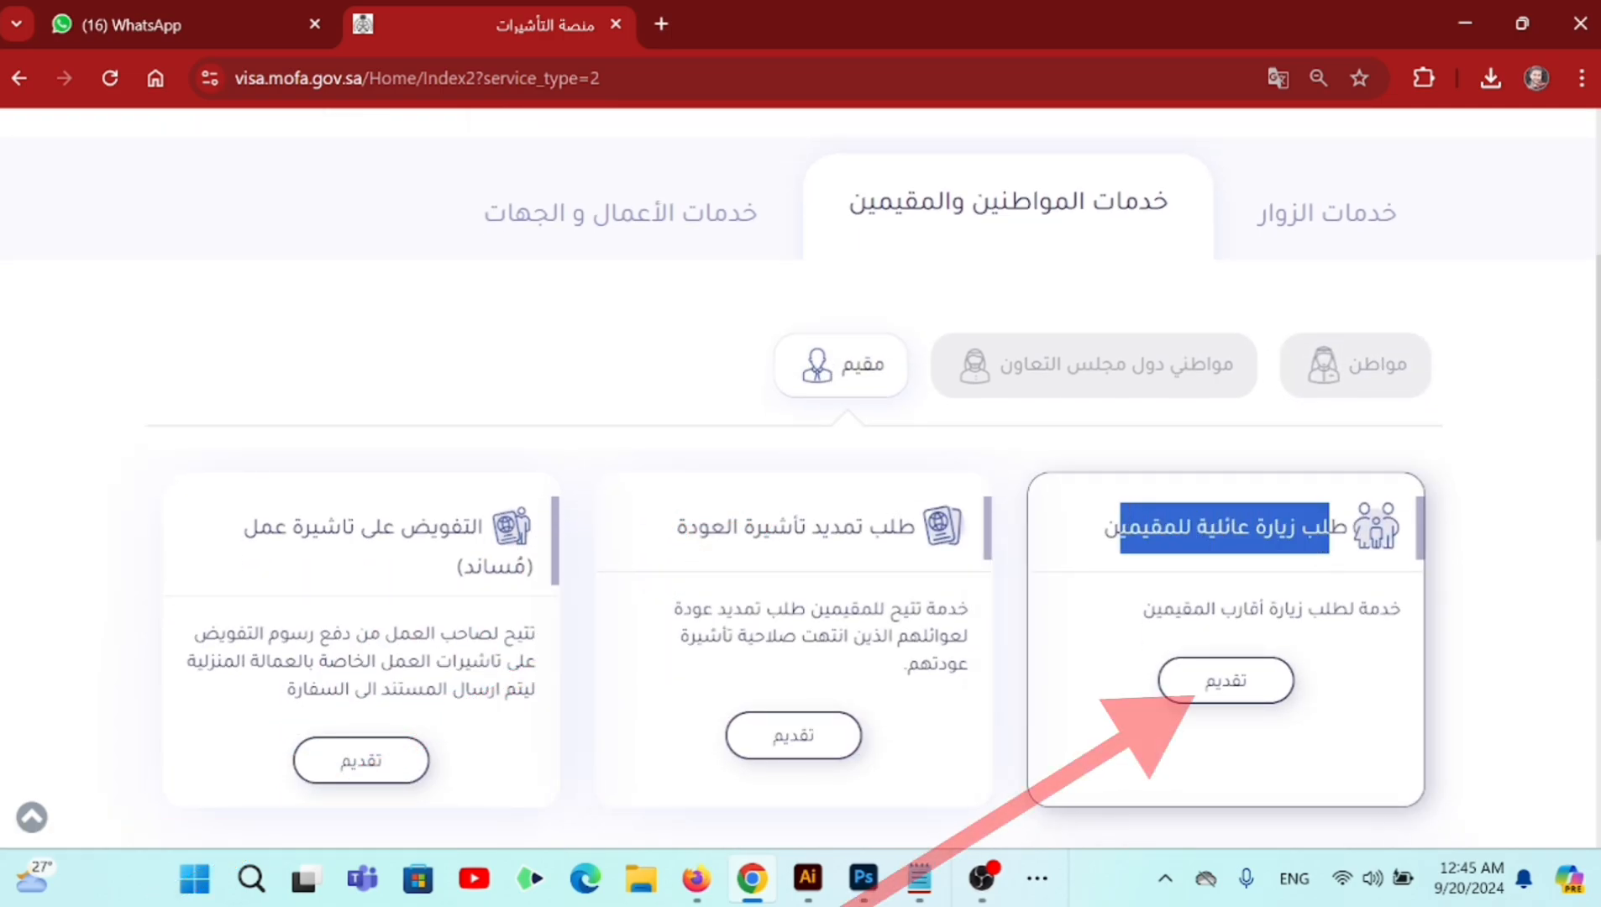
# - Start the resident family visit request and sign in through Nafath with the saved national ID
pyautogui.click(1245, 683)
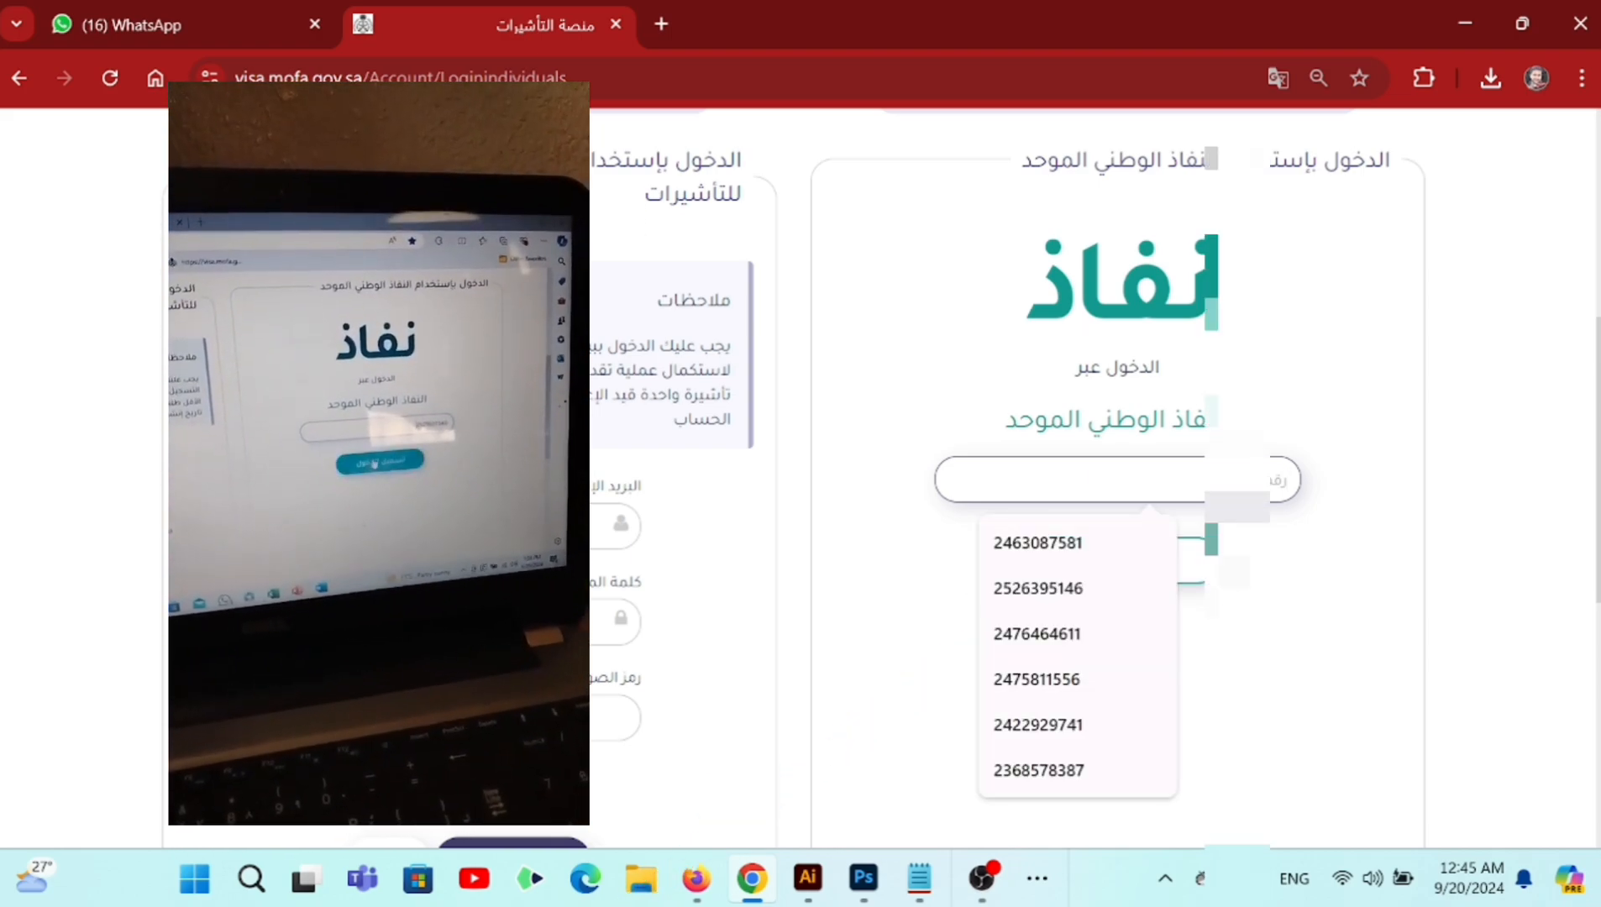
pyautogui.click(1068, 548)
pyautogui.click(1069, 555)
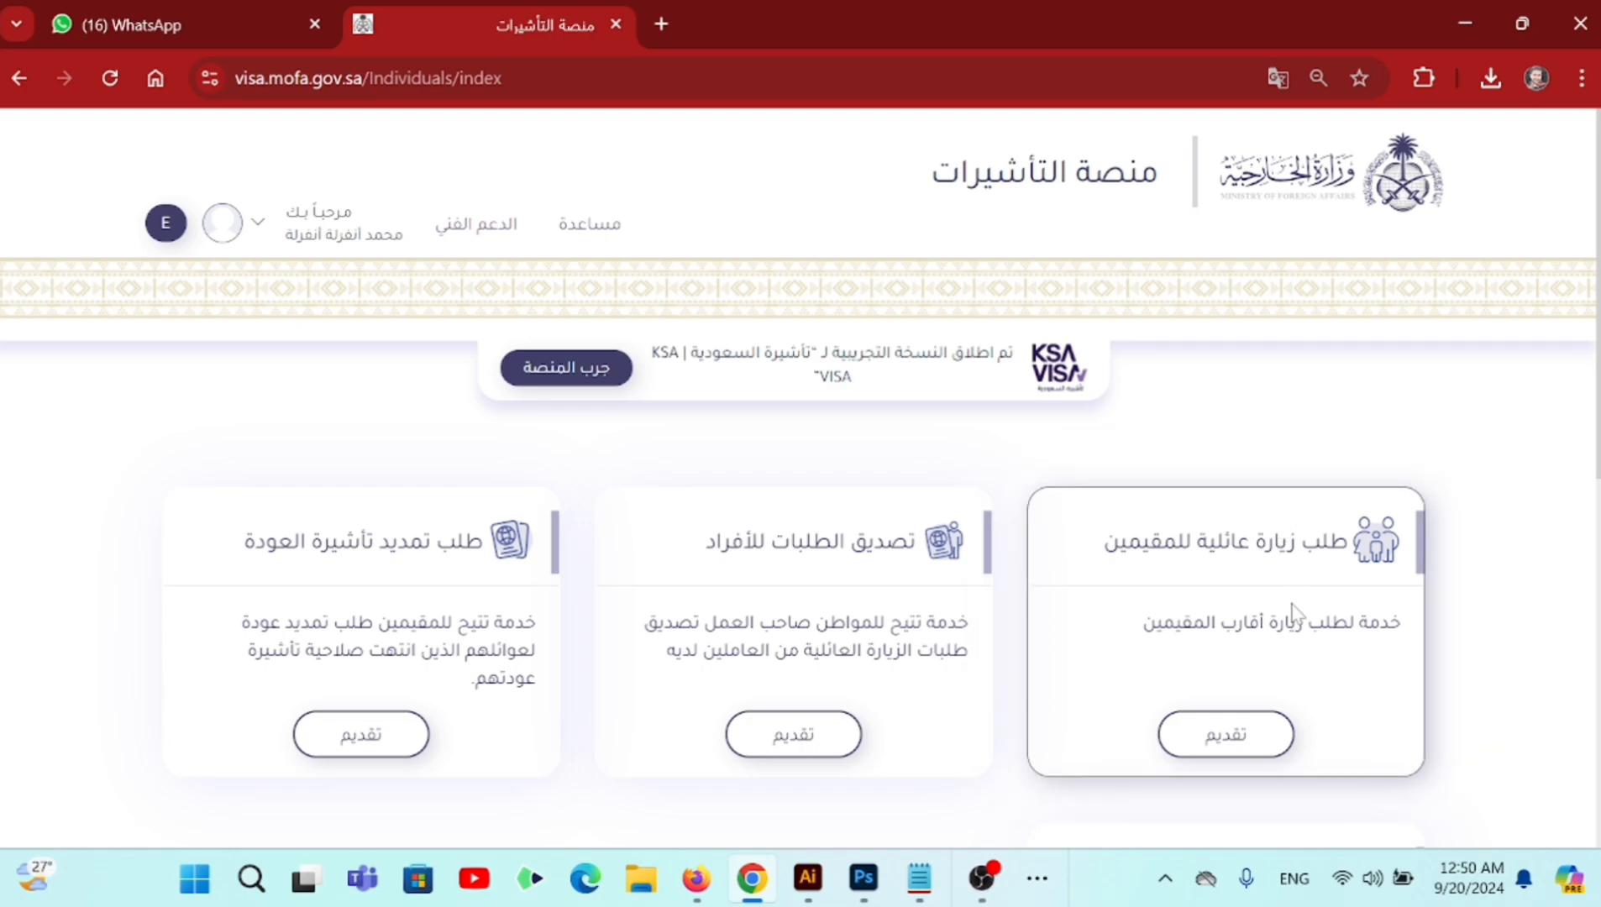
# - Start the resident family visit request and review the prefilled details down to the visitors section
pyautogui.scroll(-2, 1298, 659)
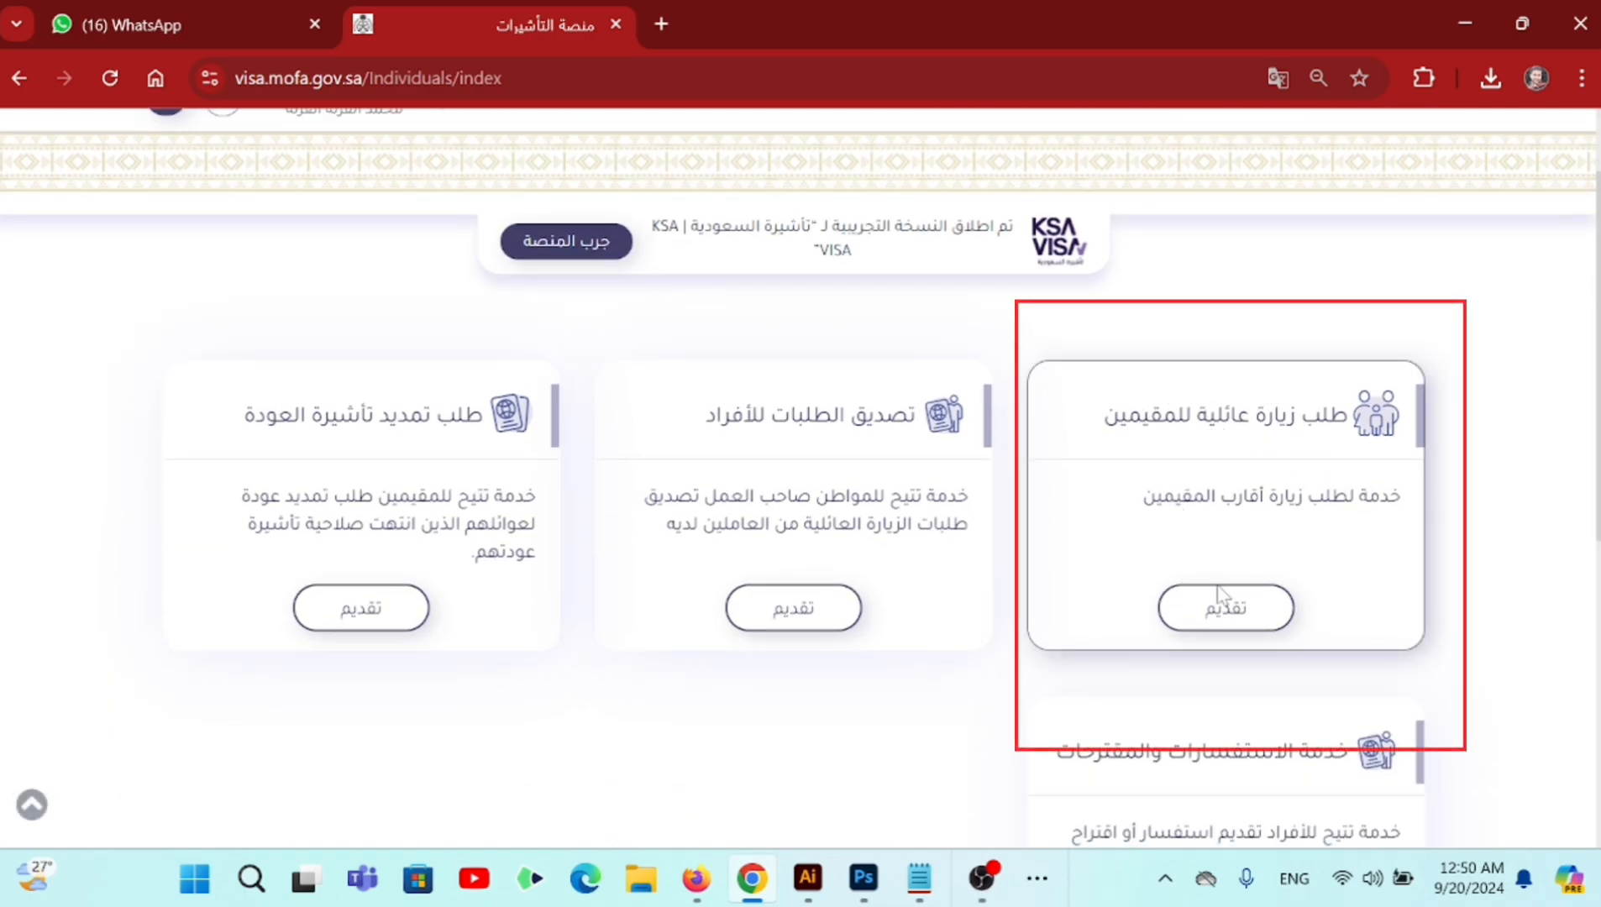
pyautogui.moveTo(1328, 416); pyautogui.dragTo(1103, 415)
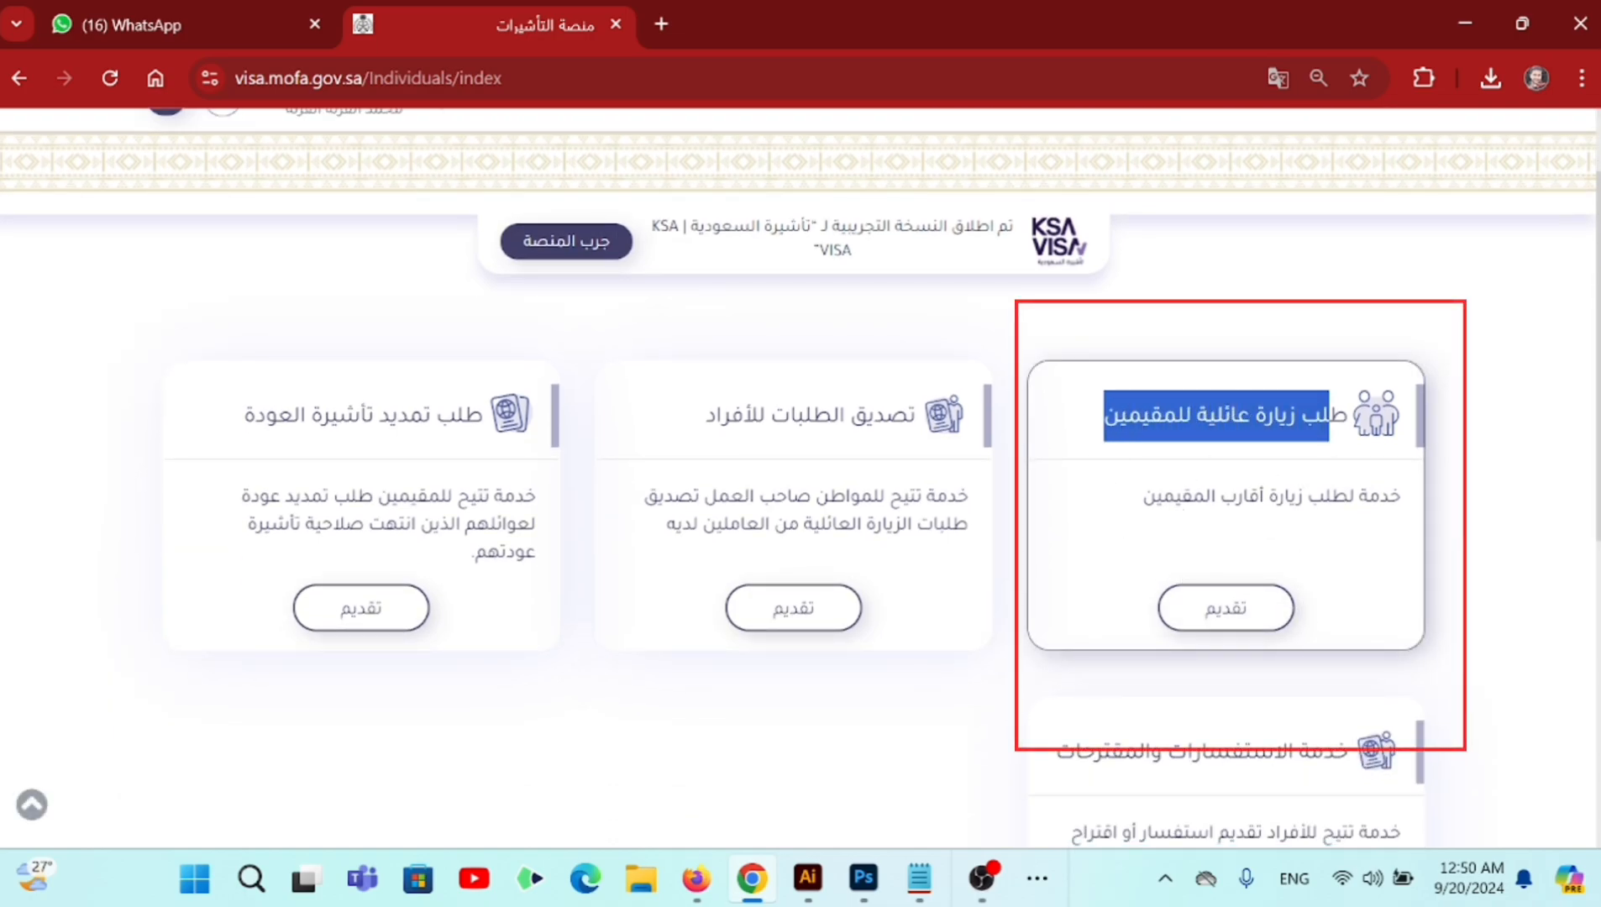
pyautogui.click(1244, 613)
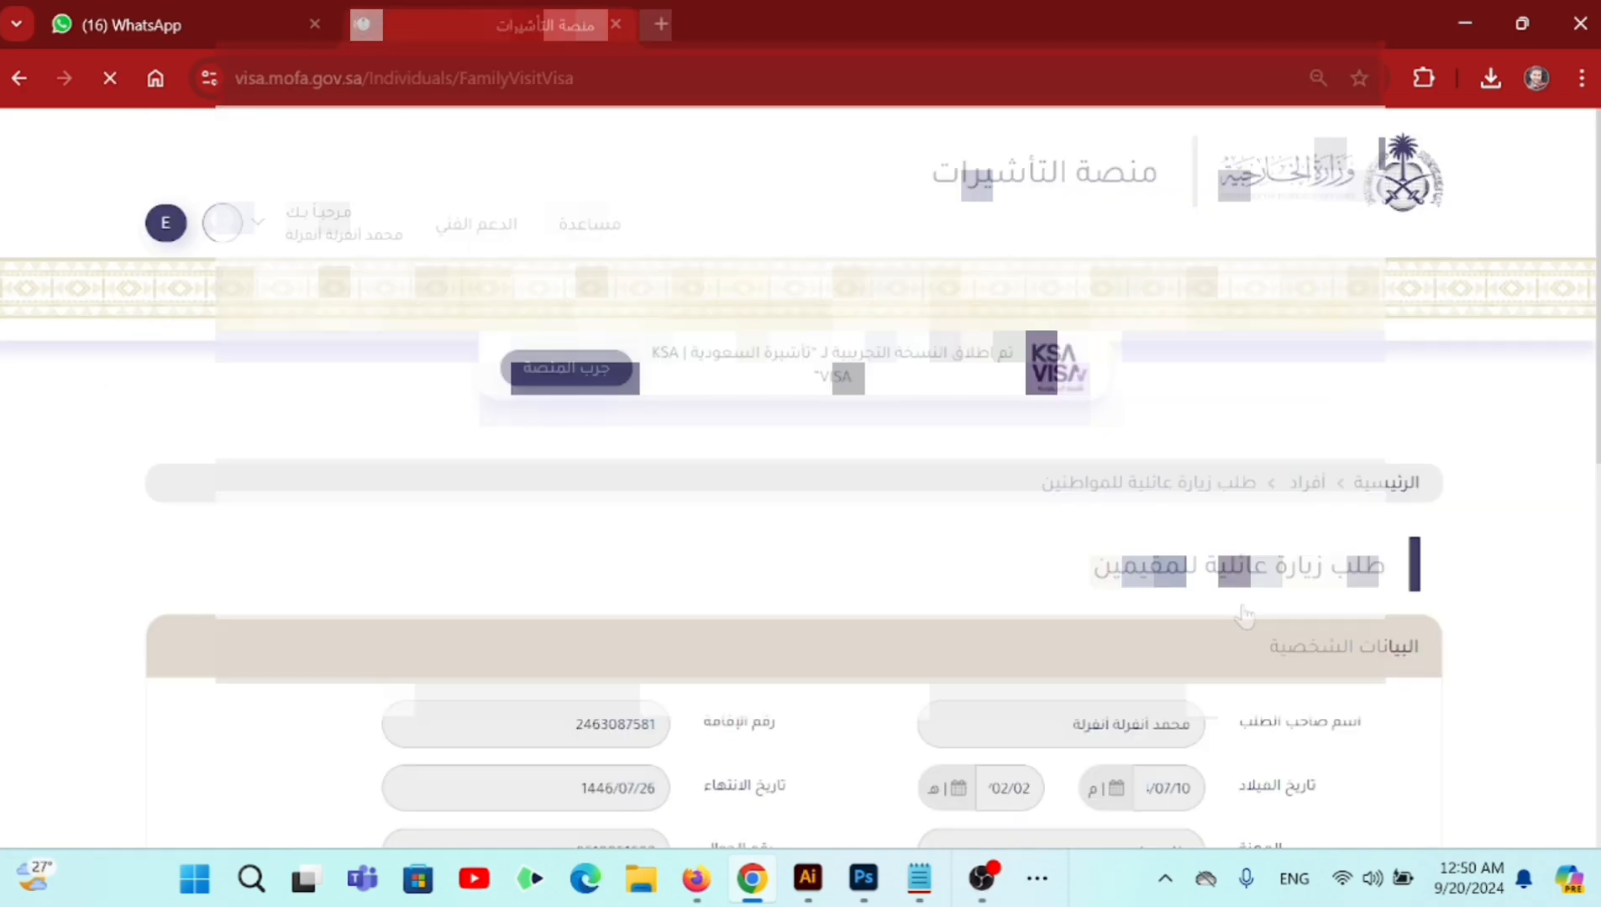
pyautogui.scroll(-10, 1244, 616)
pyautogui.scroll(3, 1244, 616)
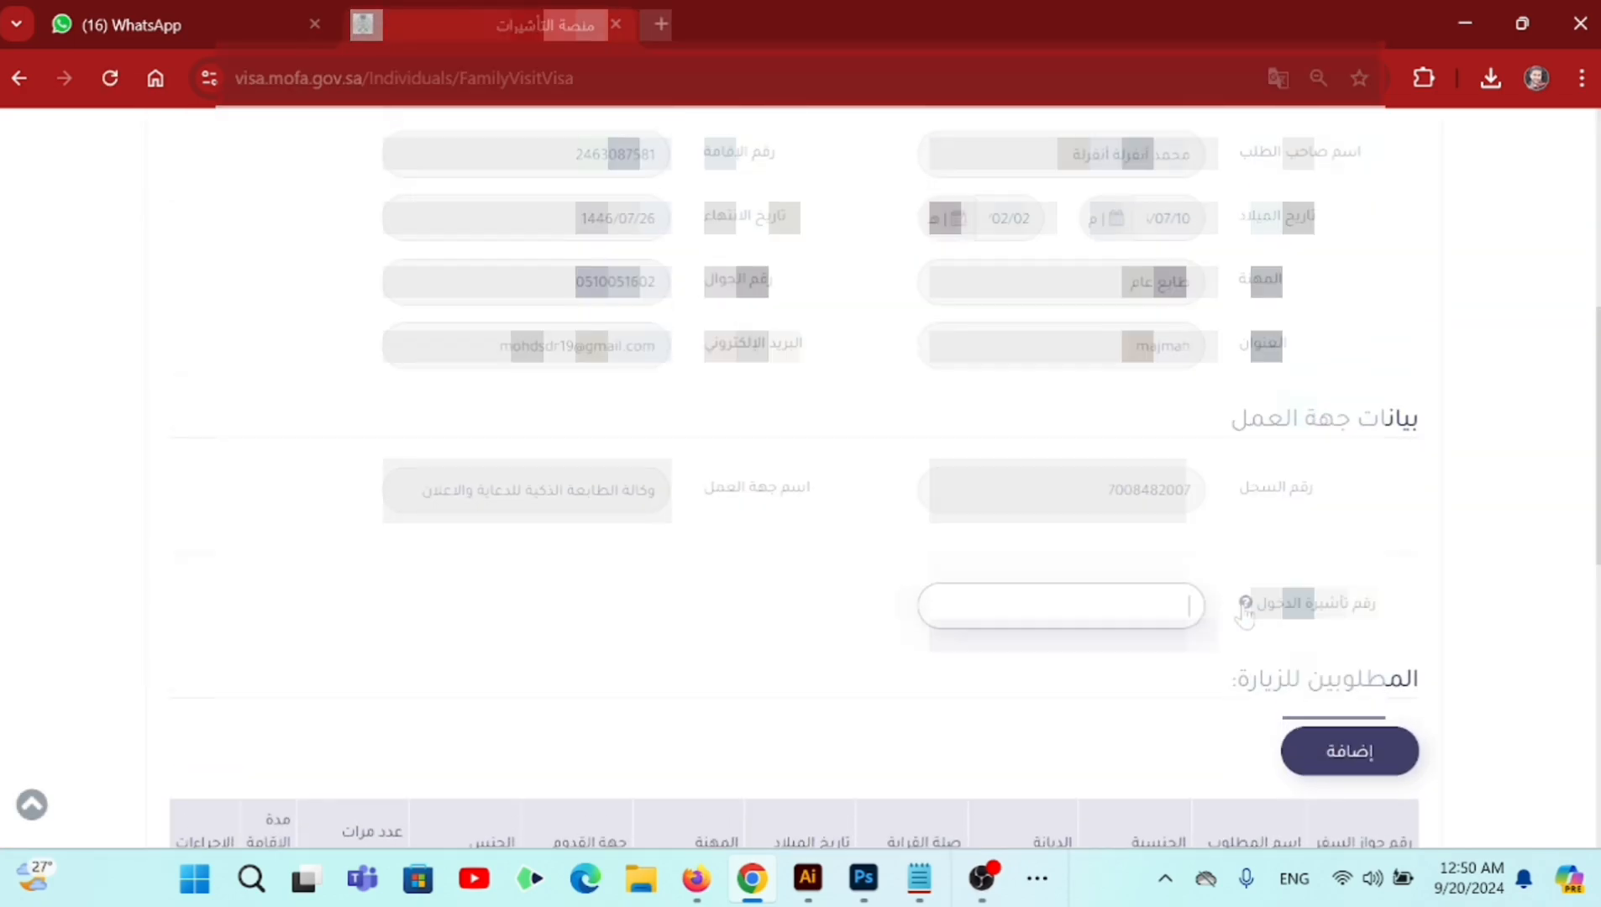
pyautogui.scroll(2, 1245, 615)
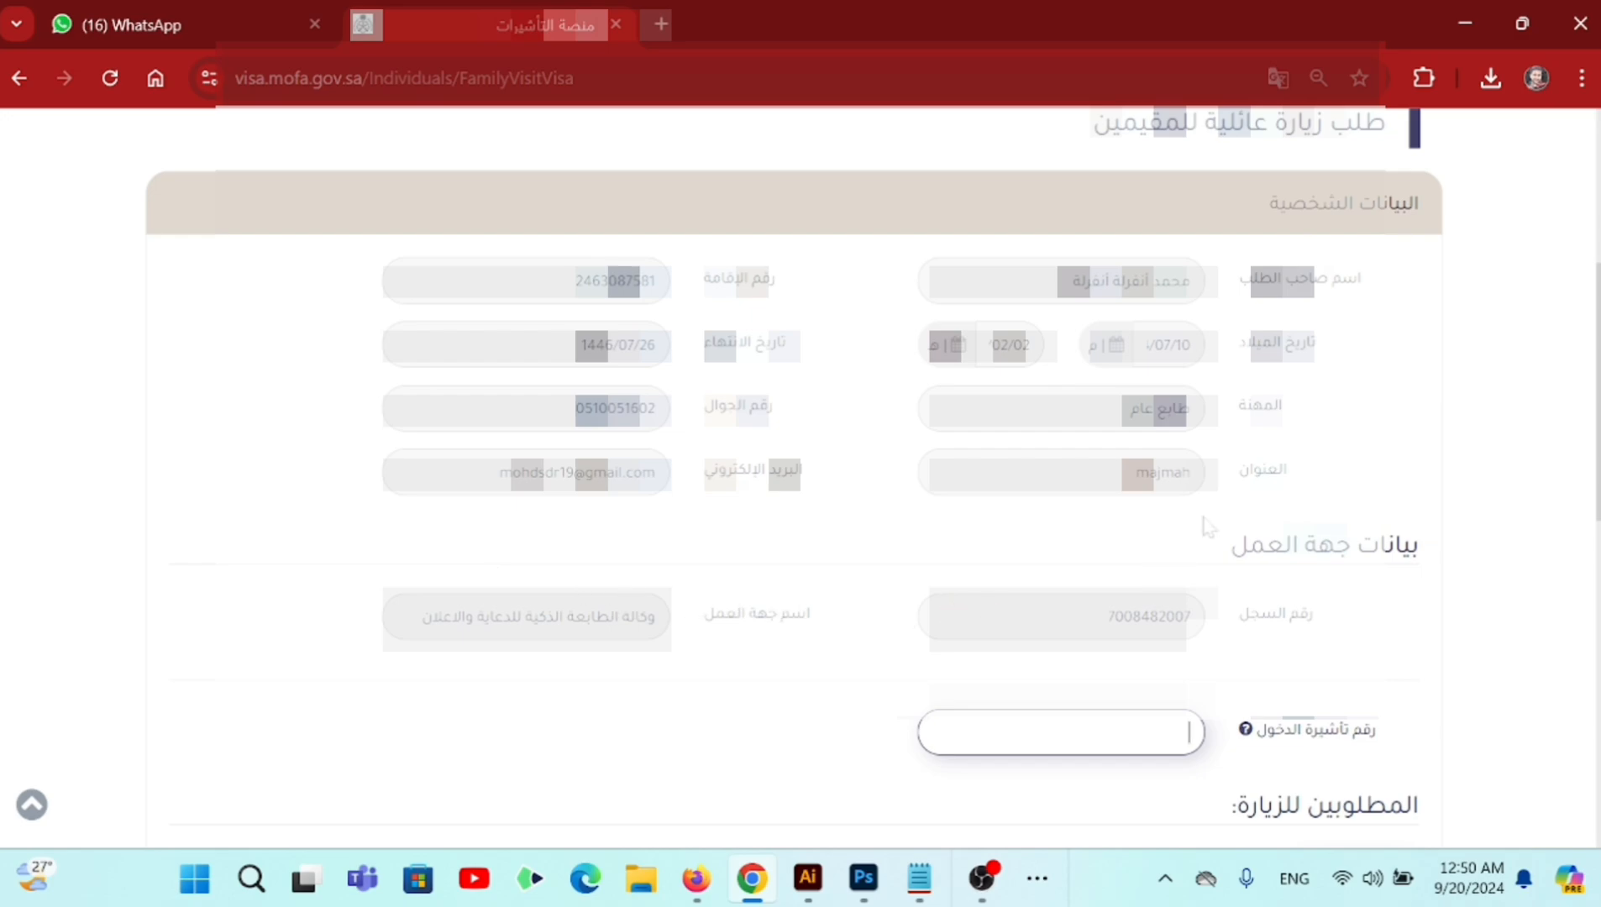
pyautogui.moveTo(1378, 277); pyautogui.dragTo(395, 655)
pyautogui.scroll(-1, 554, 659)
pyautogui.scroll(1, 556, 660)
pyautogui.scroll(-3, 580, 658)
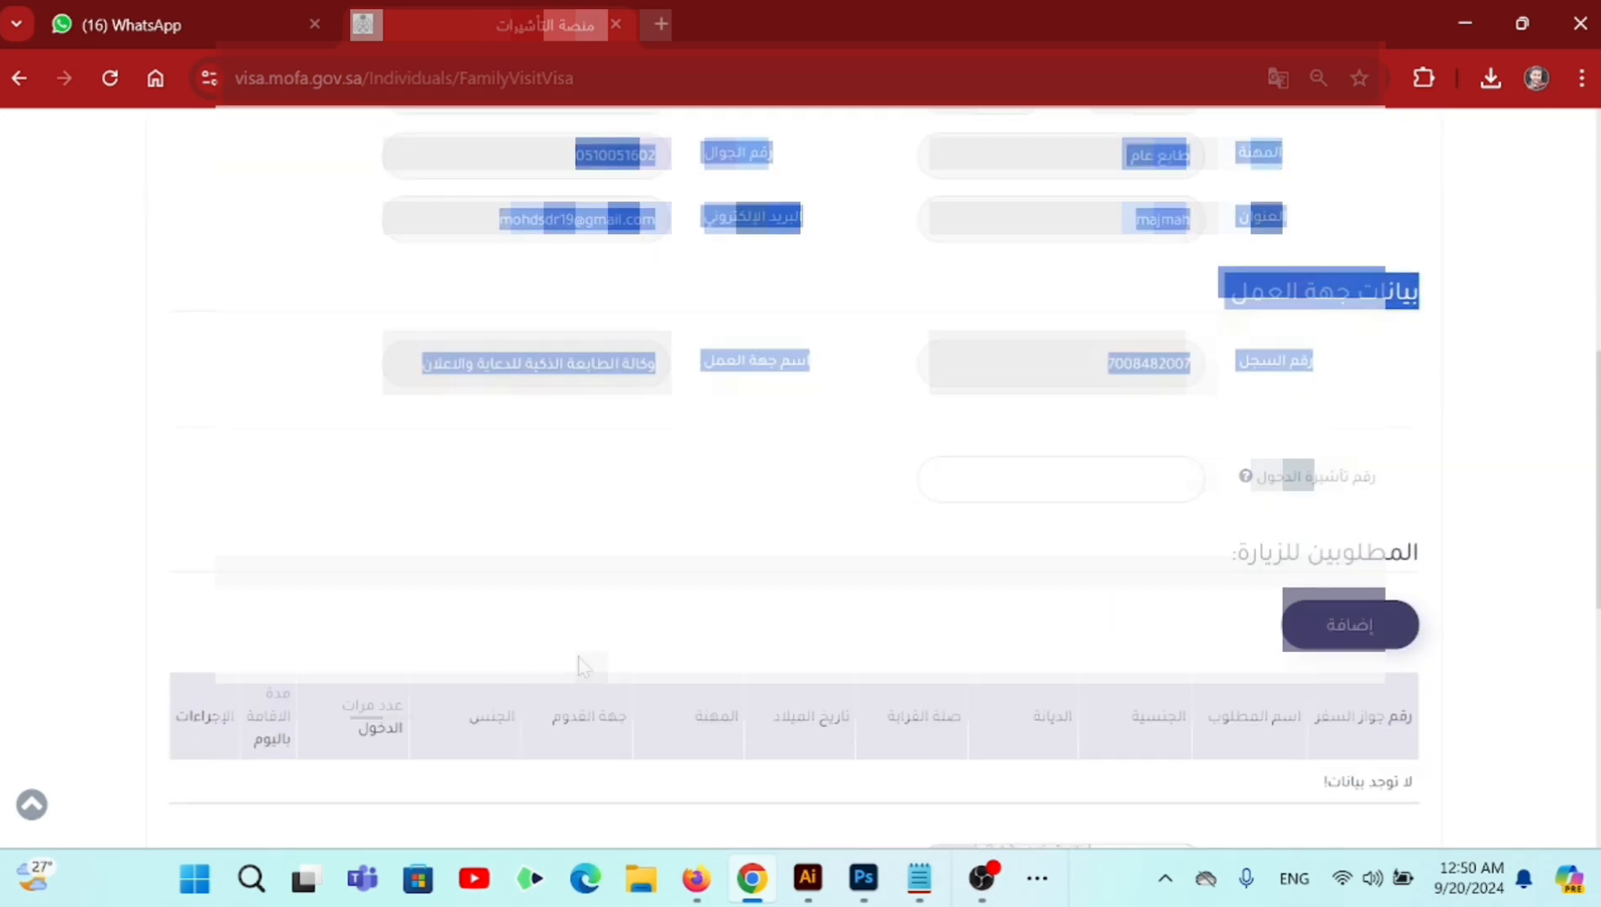
pyautogui.scroll(-3, 729, 645)
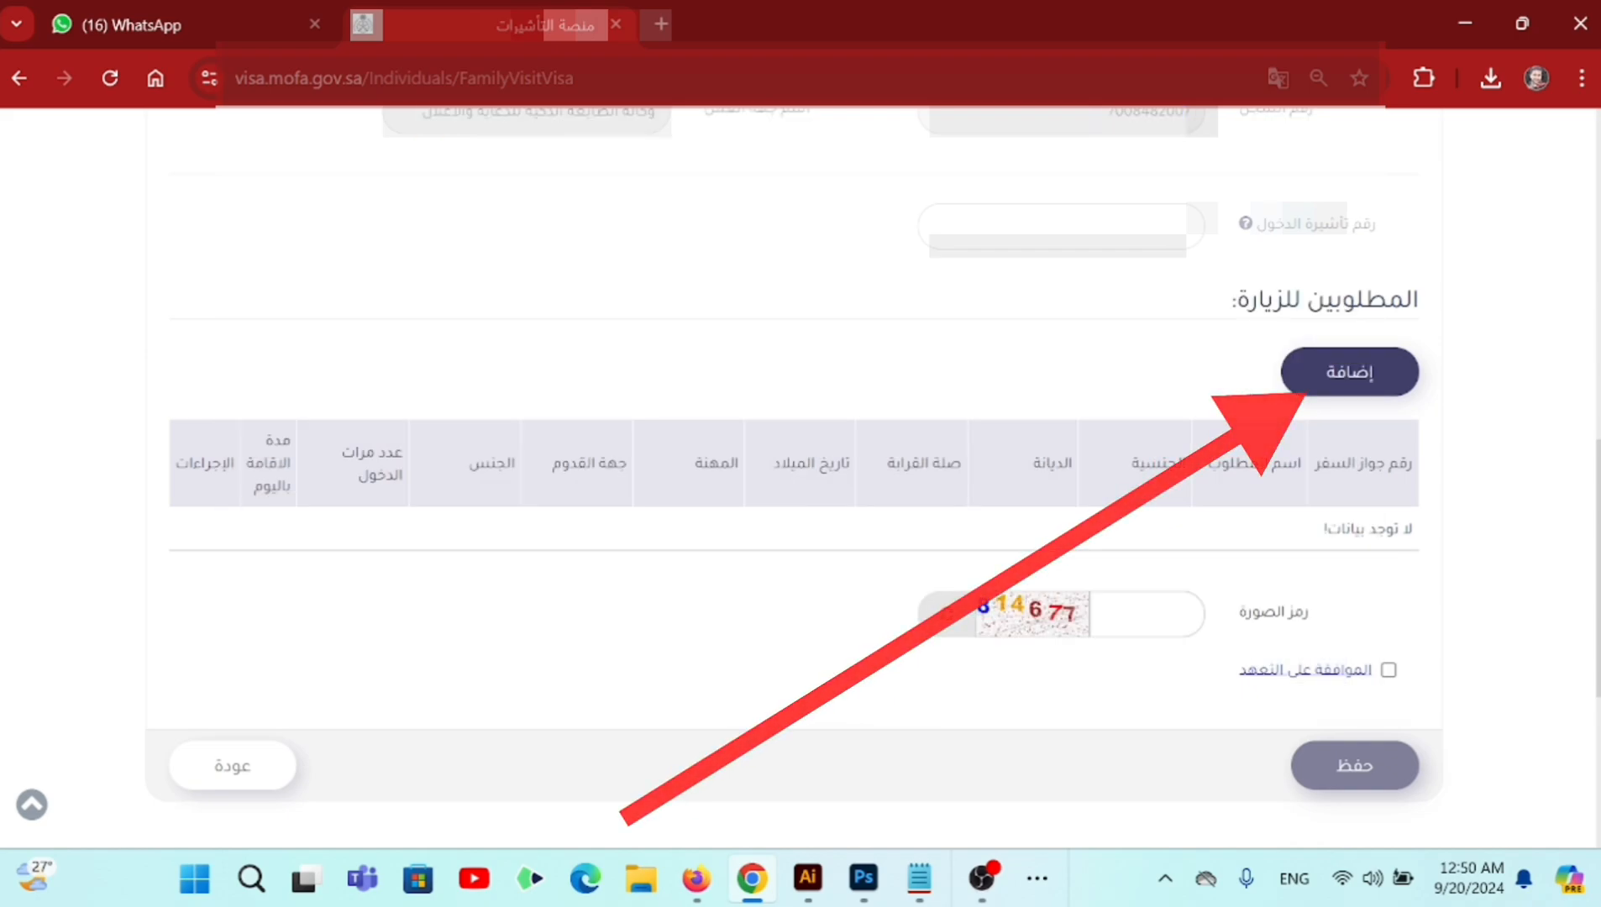
pyautogui.moveTo(1389, 300)
pyautogui.mouseDown()
pyautogui.moveTo(1229, 303)
pyautogui.moveTo(1248, 304)
pyautogui.mouseUp()
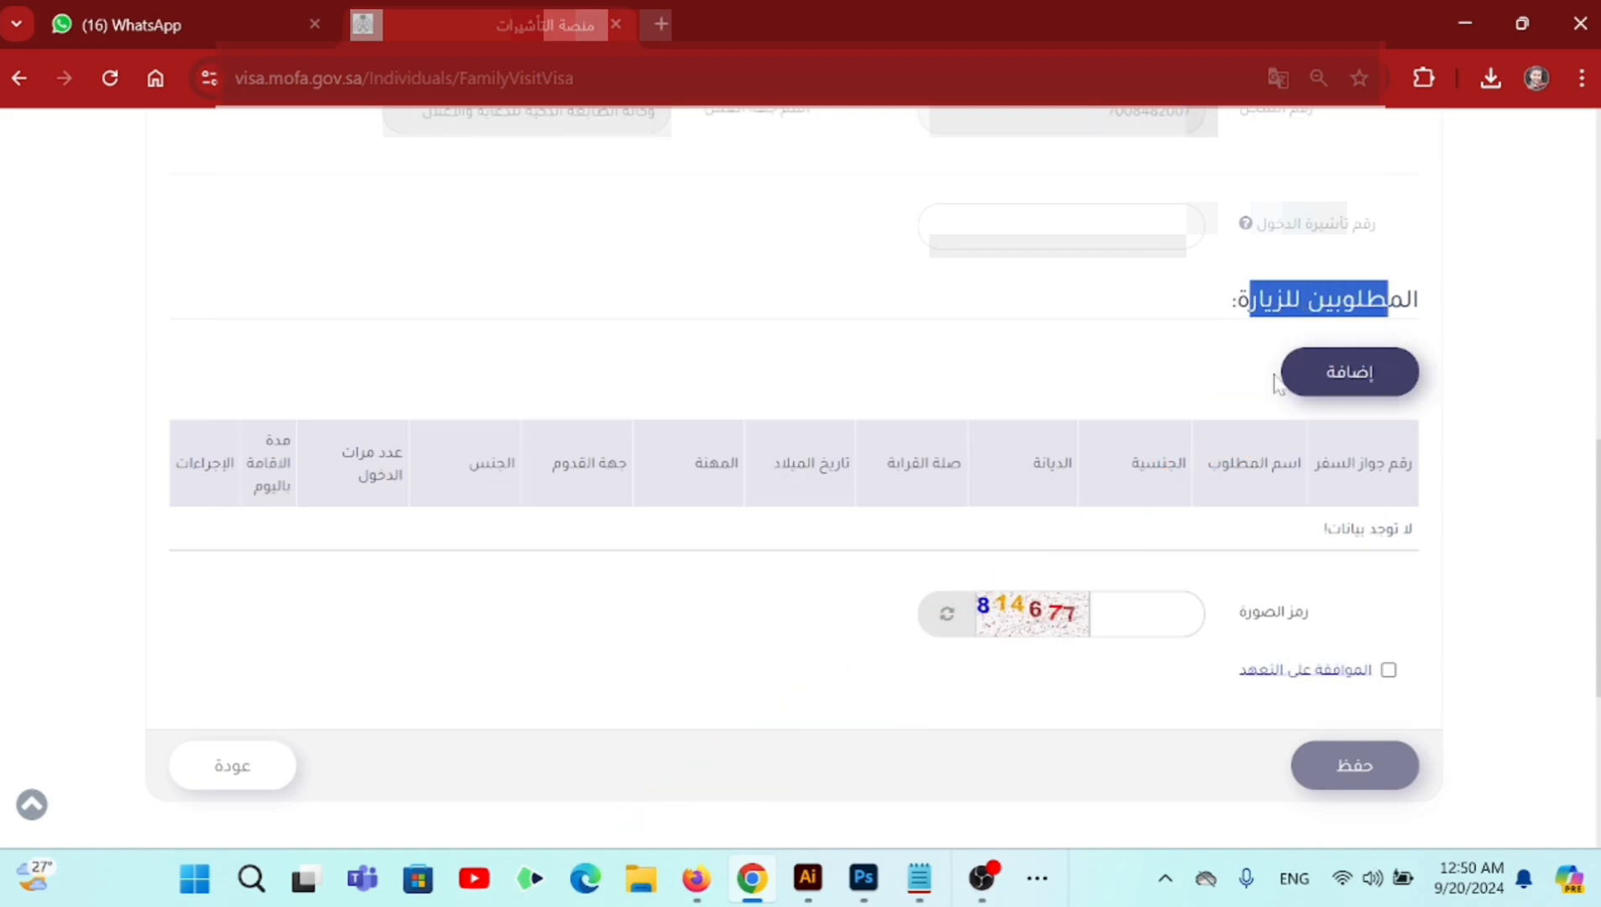
# - Add a new visitor and set their nationality to India (الهند)
pyautogui.click(1345, 380)
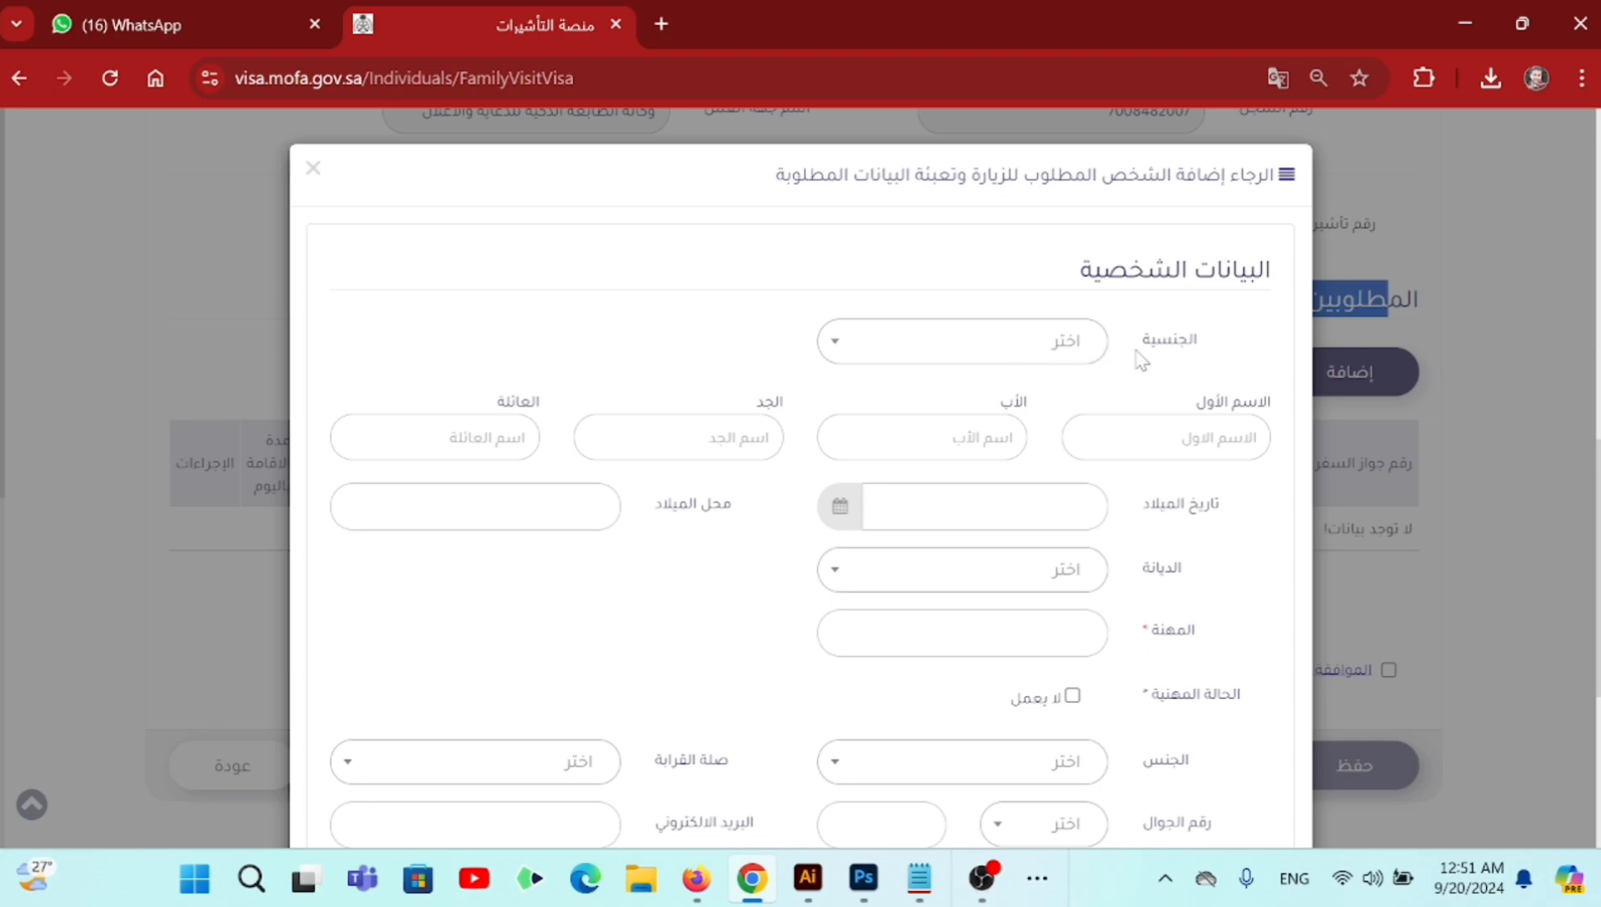
pyautogui.moveTo(1143, 346); pyautogui.dragTo(1193, 353)
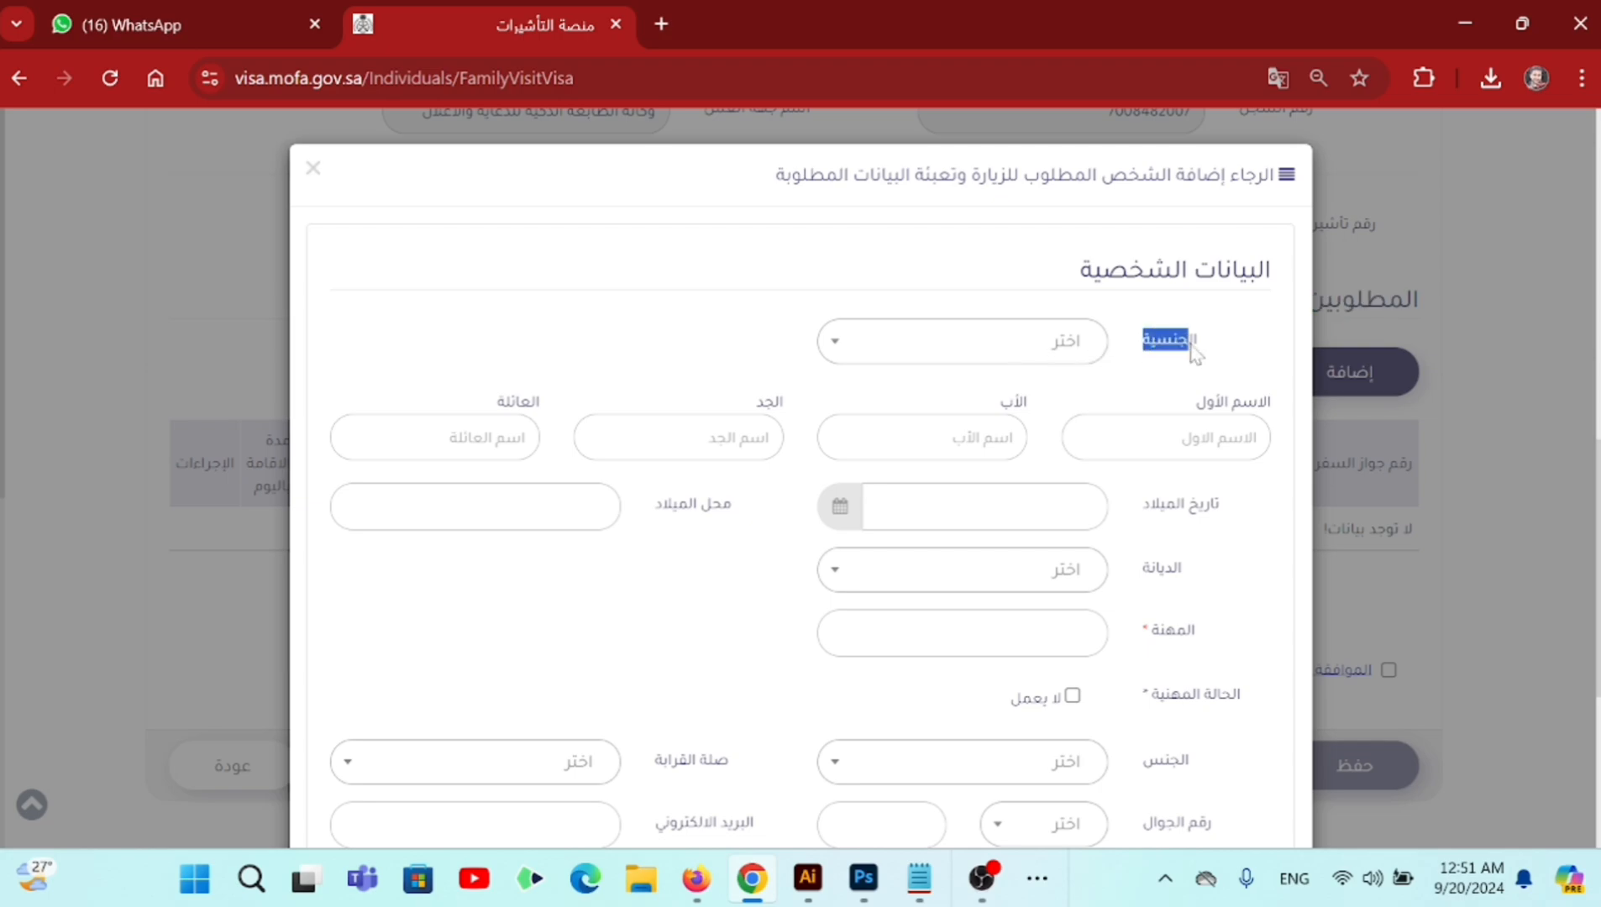
pyautogui.click(1040, 343)
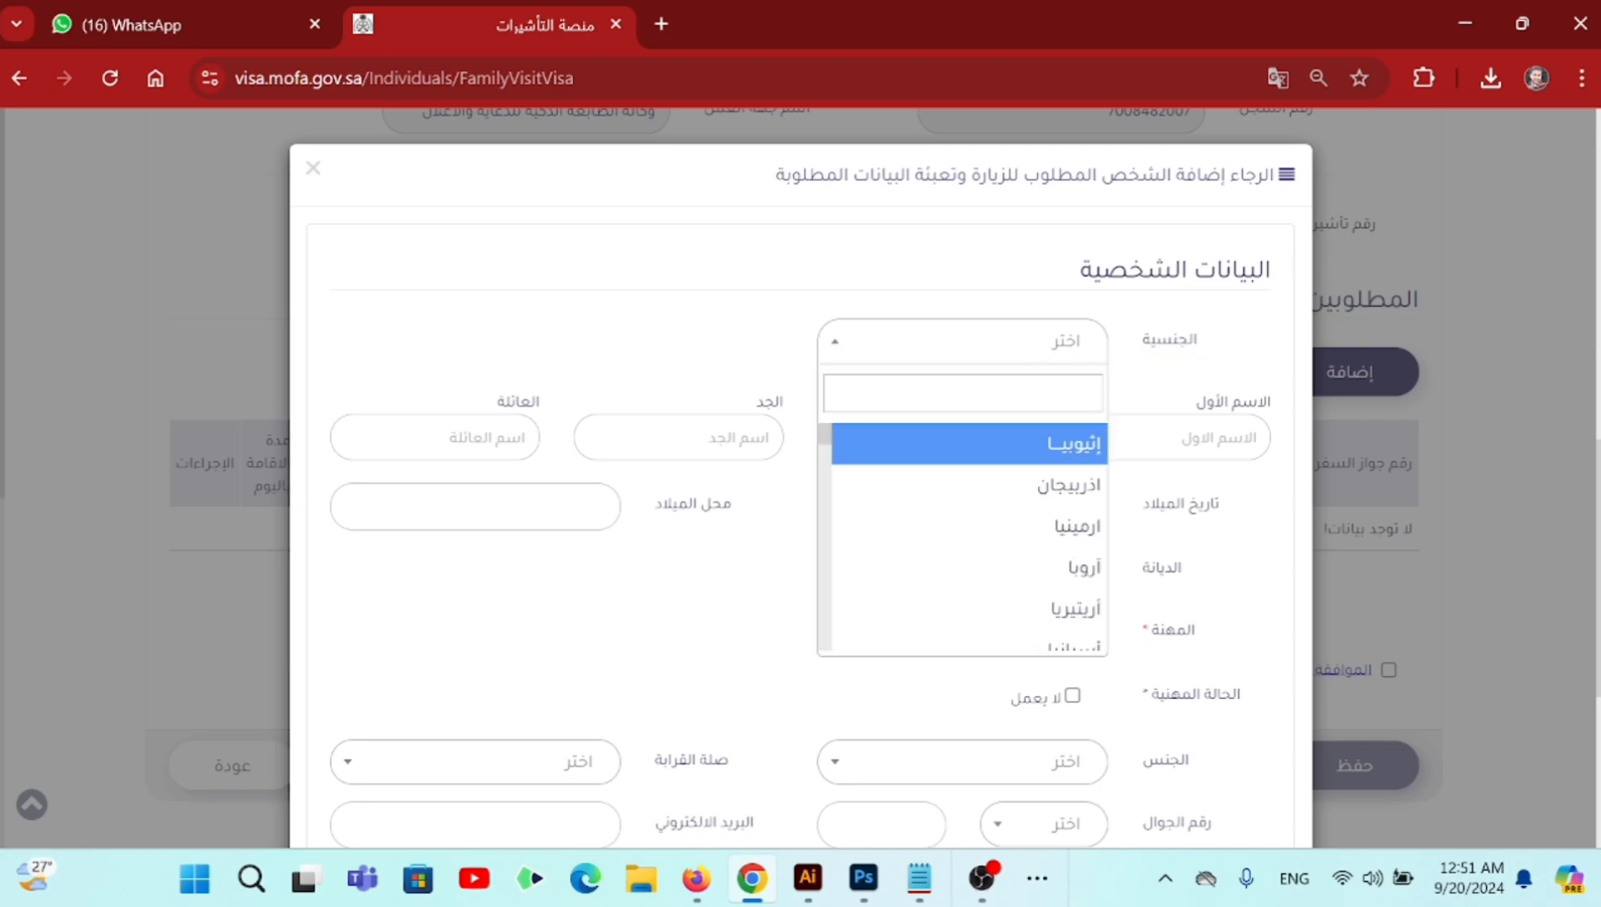
pyautogui.hotkey('alt', 'shift')
pyautogui.write('الهن')
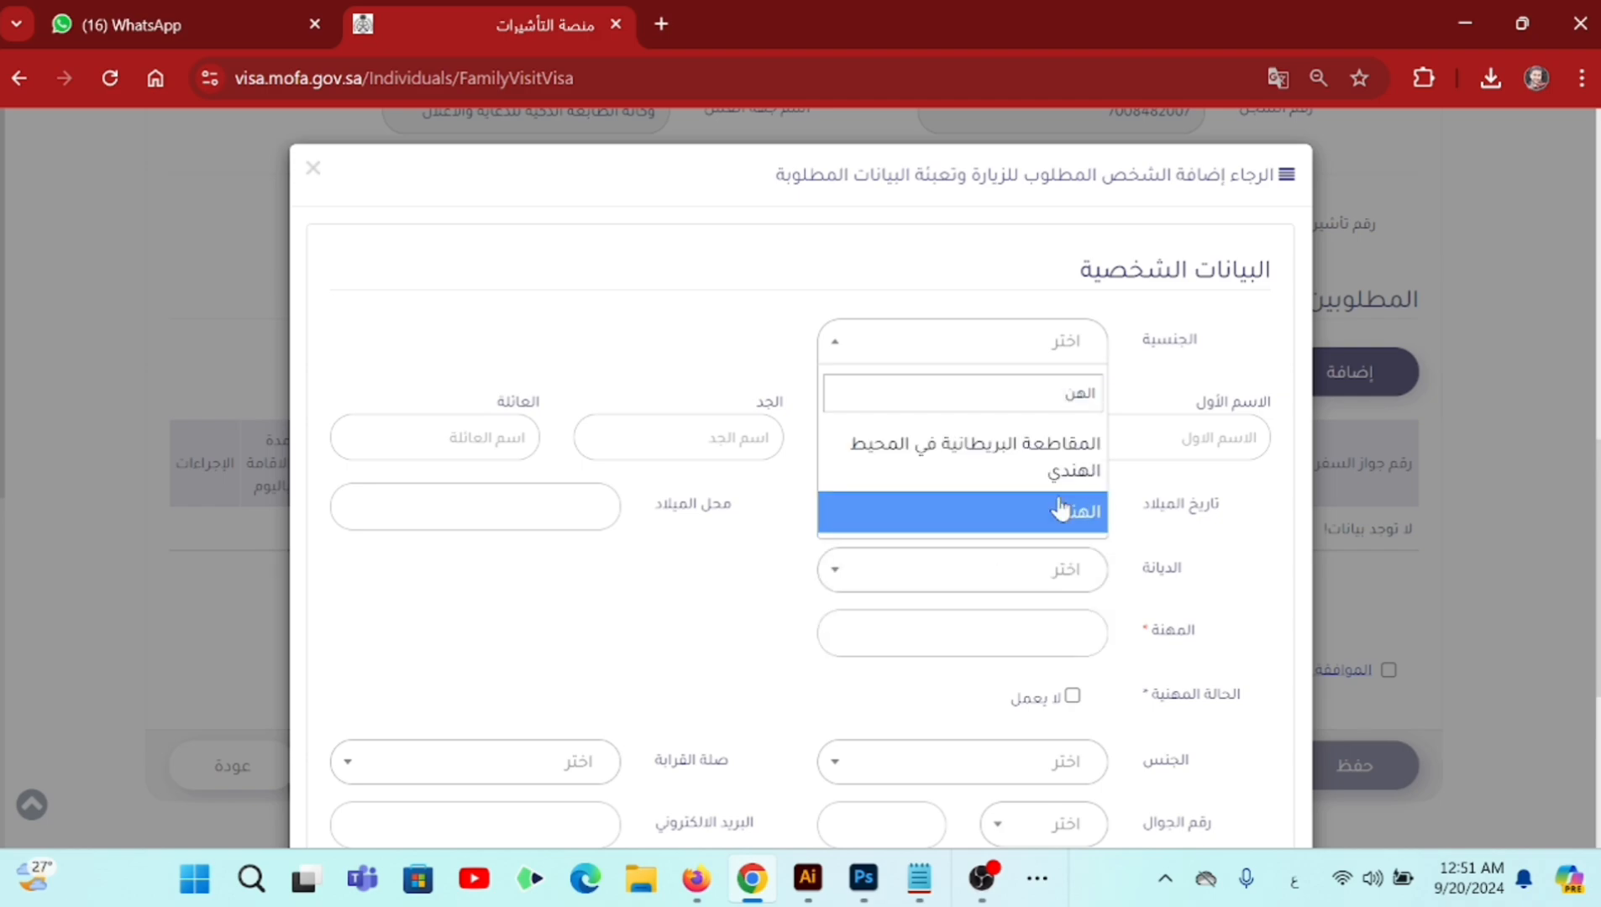
pyautogui.click(1061, 509)
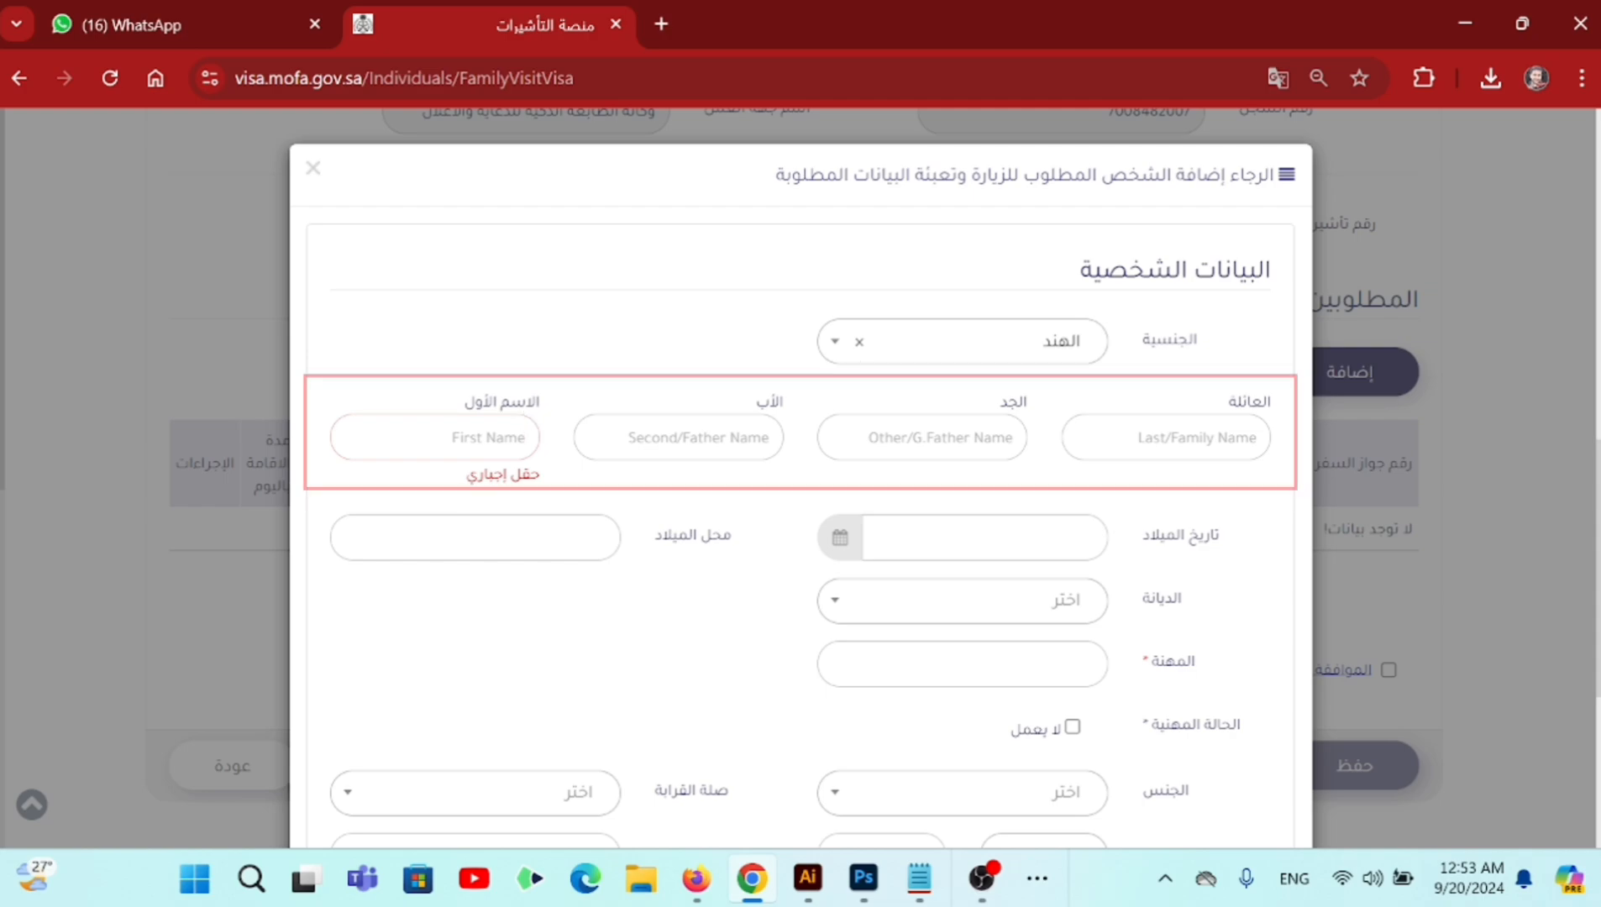
# - Enter the visitor's first name in the first-name field
pyautogui.click(470, 437)
pyautogui.write('Sa')
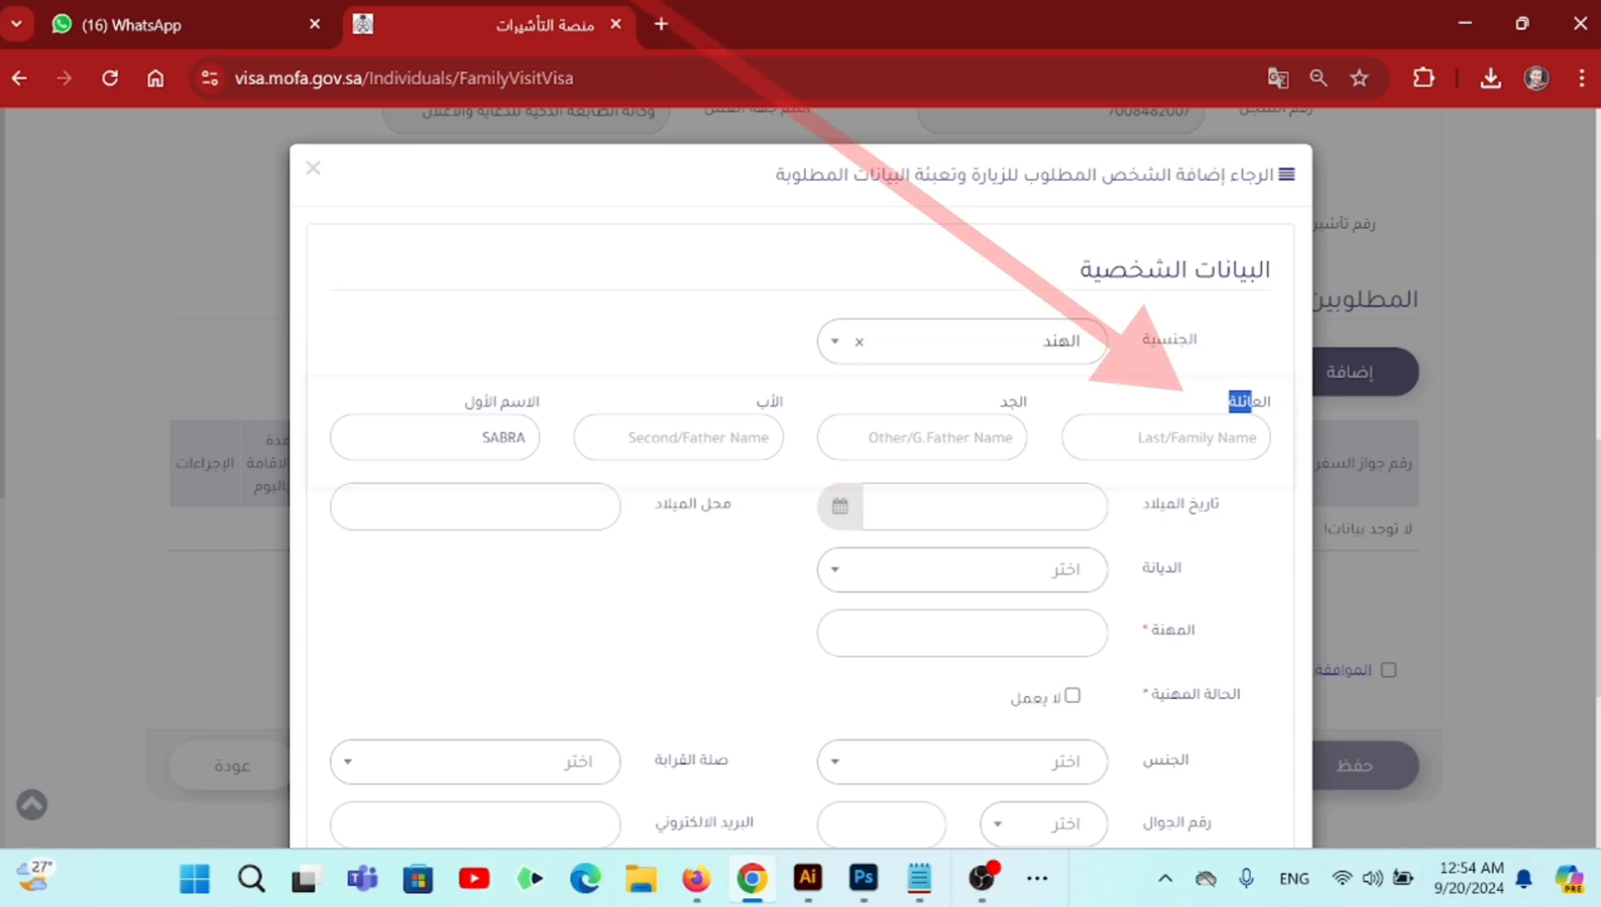
pyautogui.click(1176, 438)
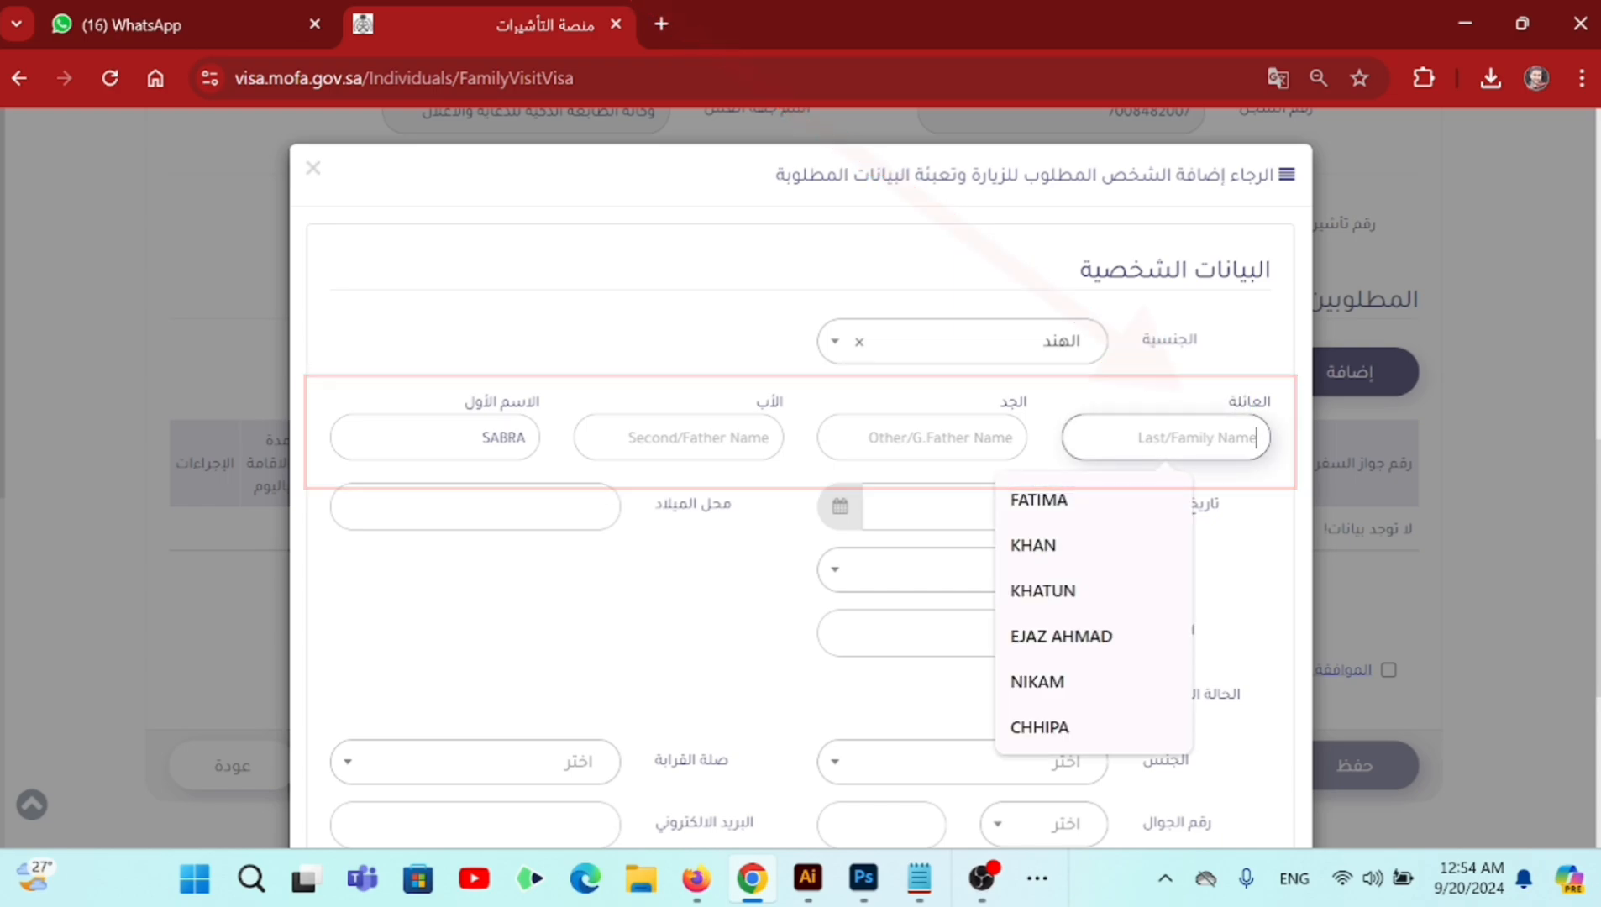
pyautogui.click(1186, 395)
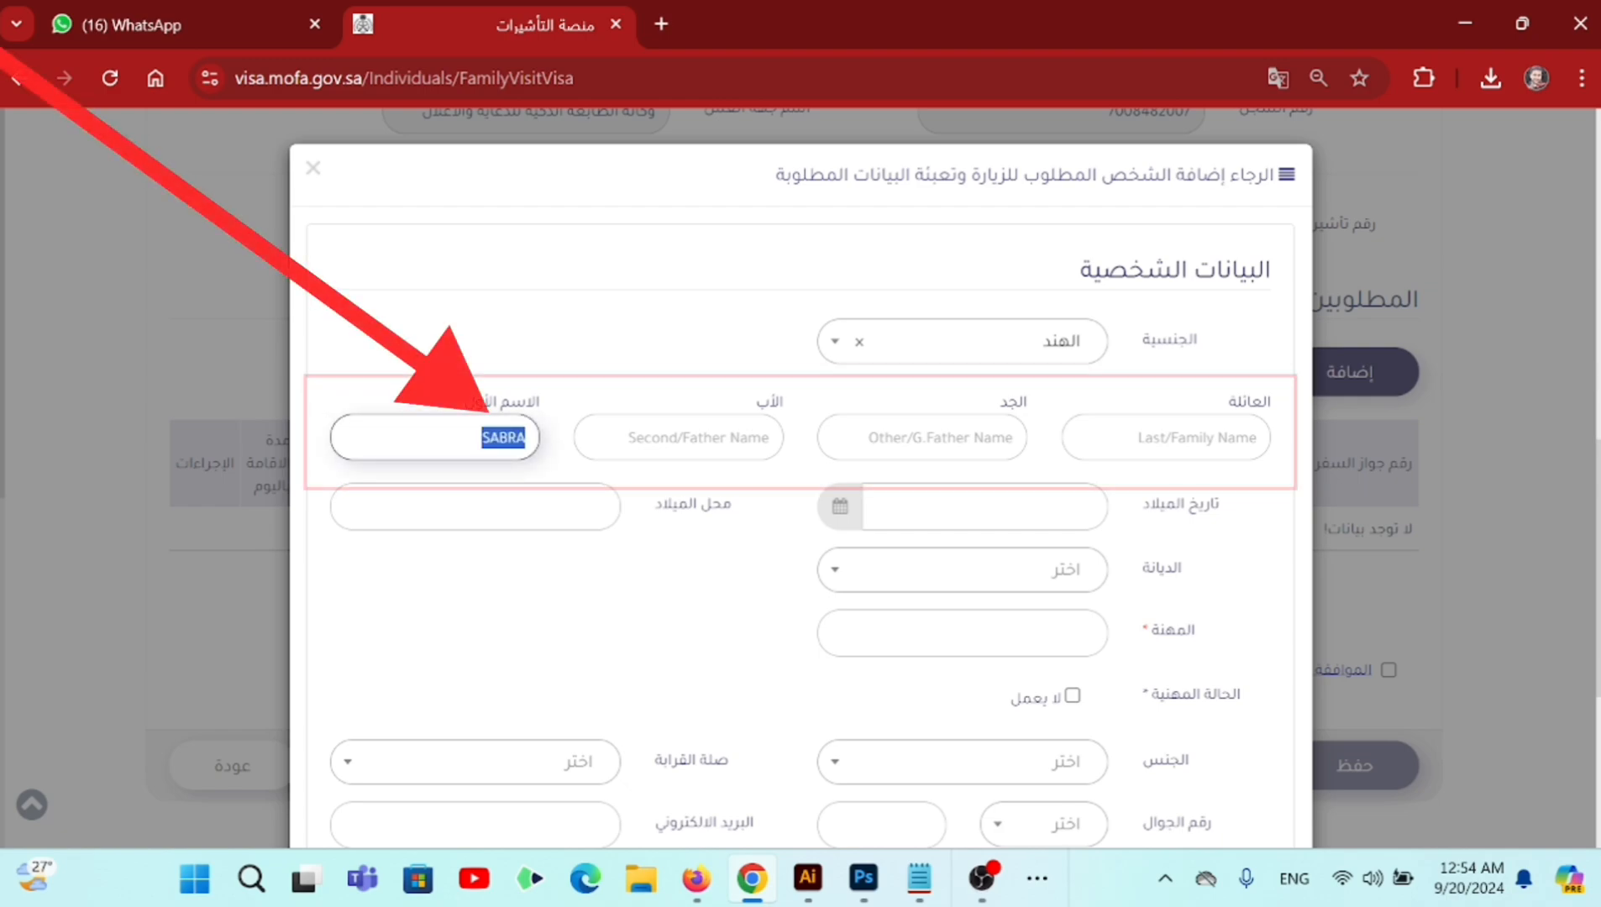
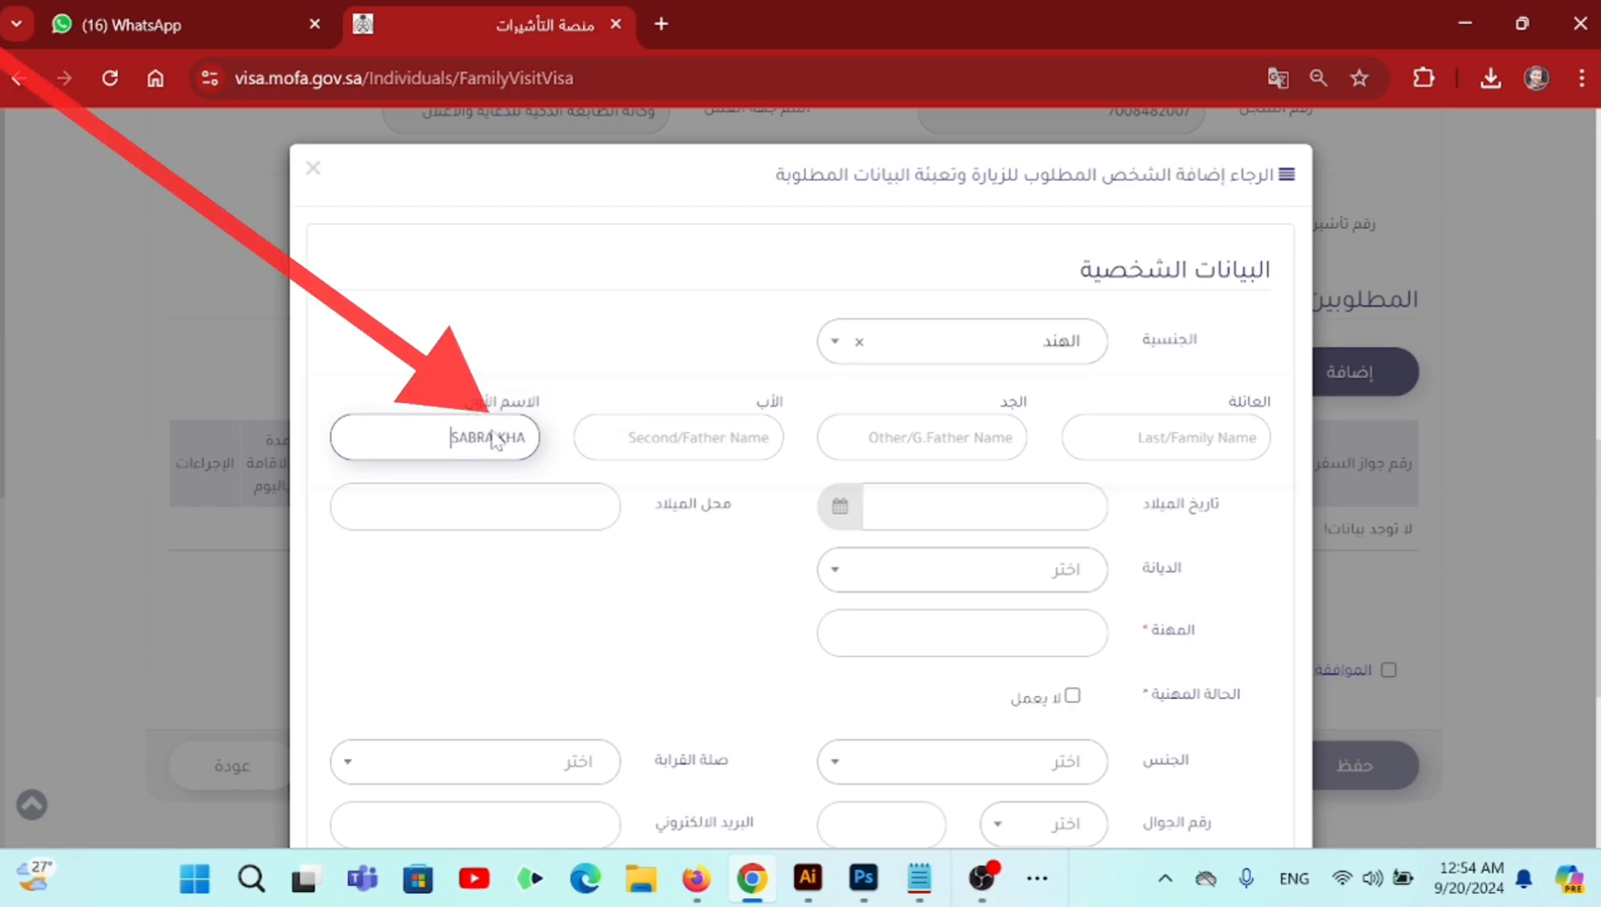
pyautogui.press('Tab')
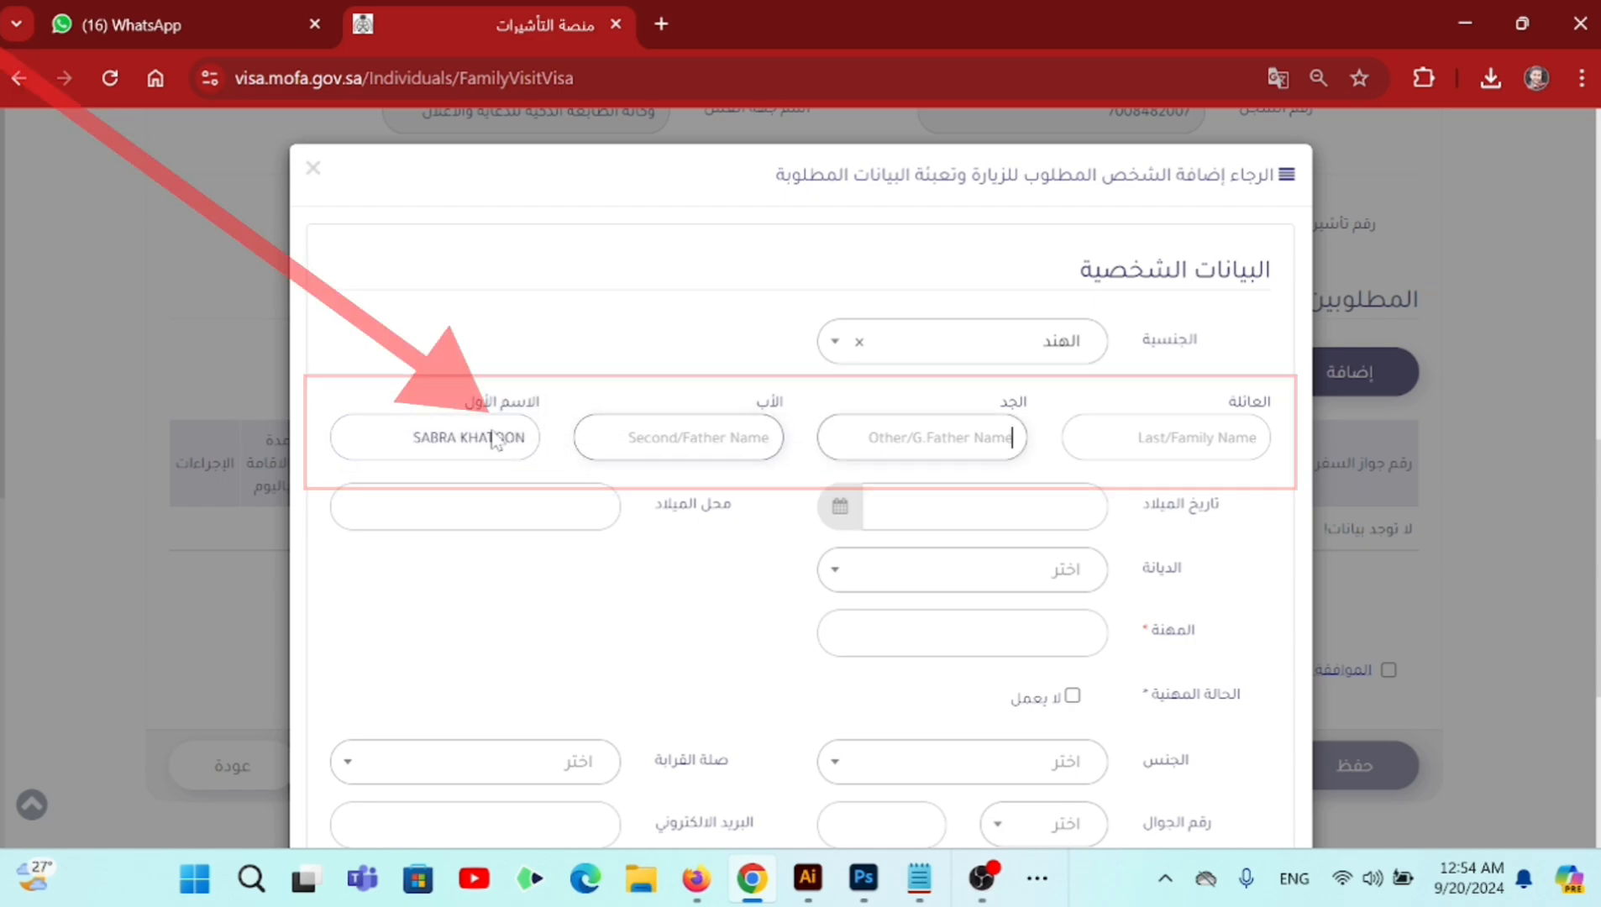
# - Replace the Last/Family Name field's wrong entry with the visitor's correct surname
pyautogui.click(1264, 437)
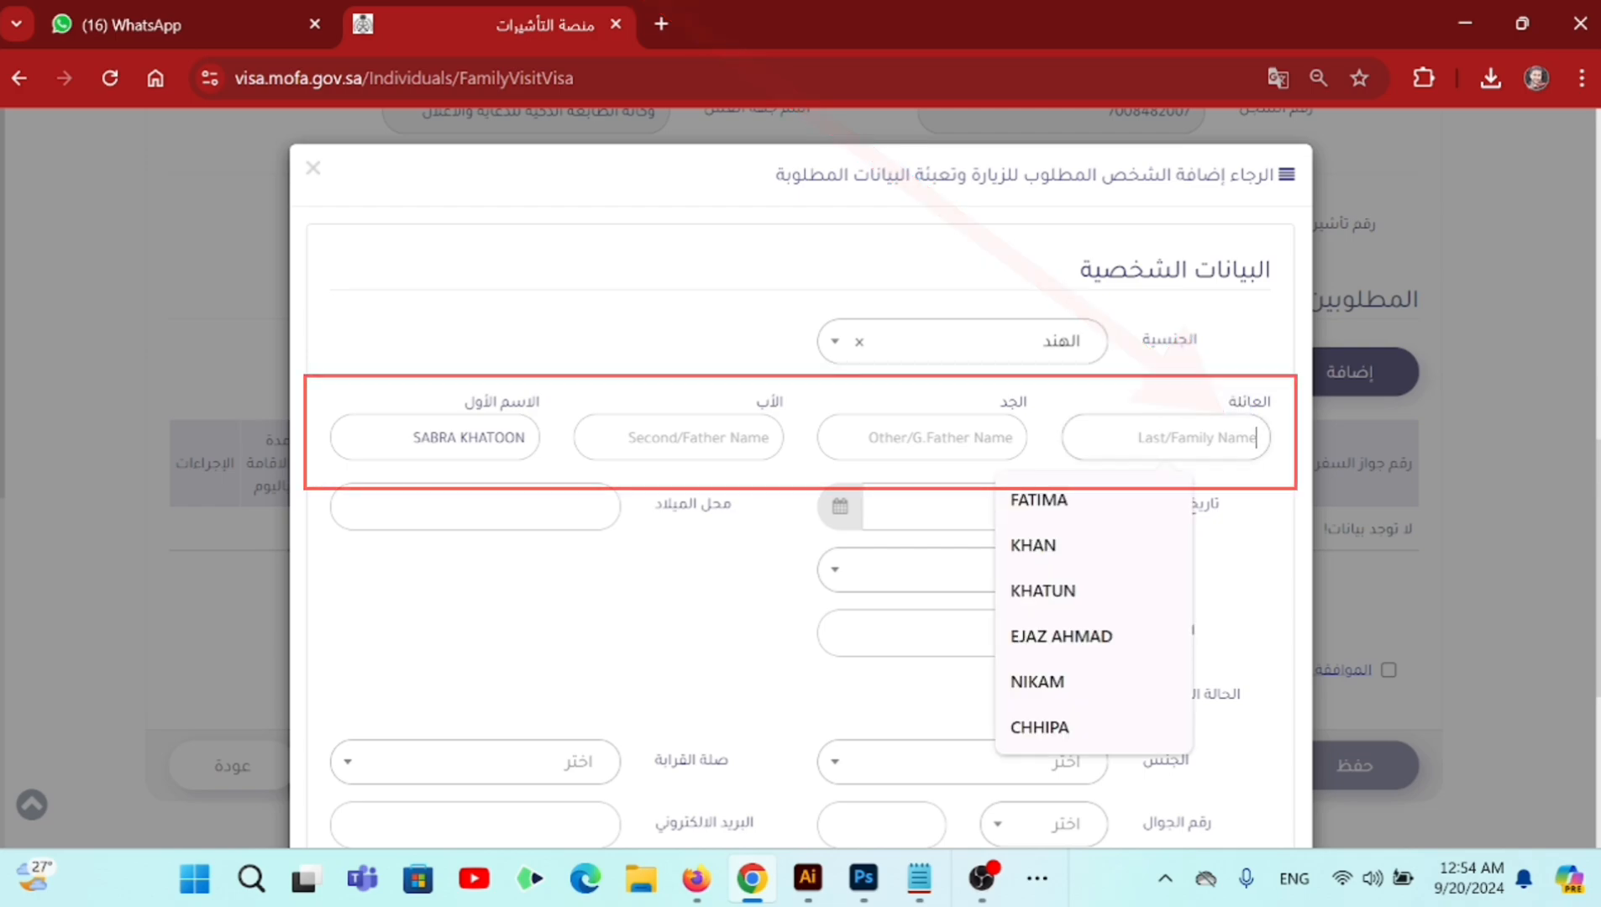
pyautogui.click(1176, 402)
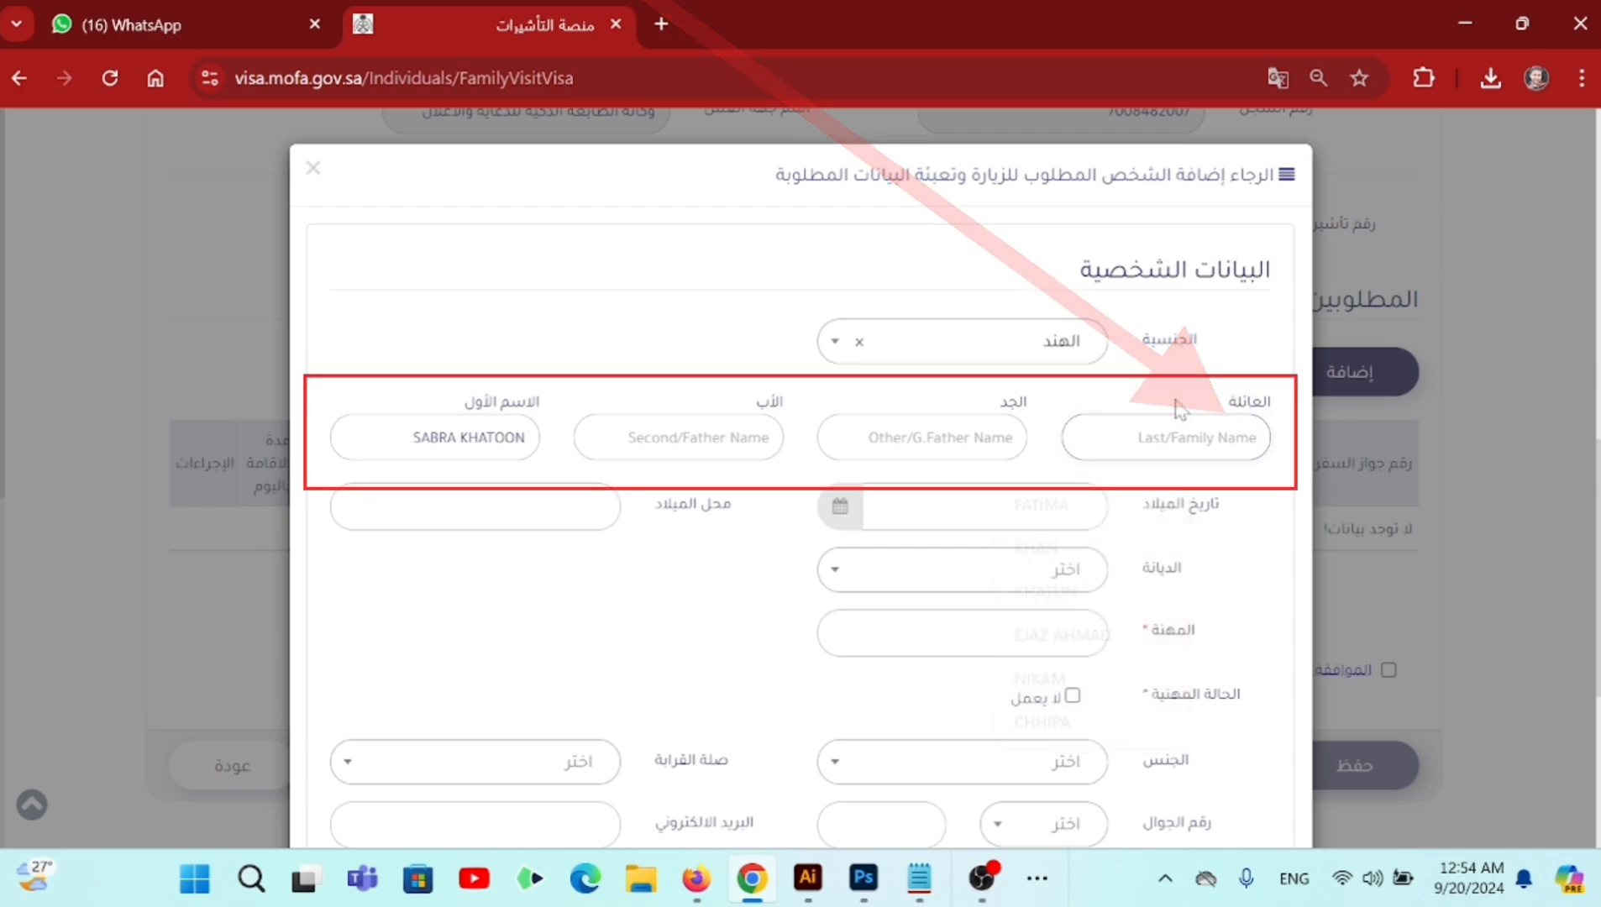
pyautogui.click(1176, 436)
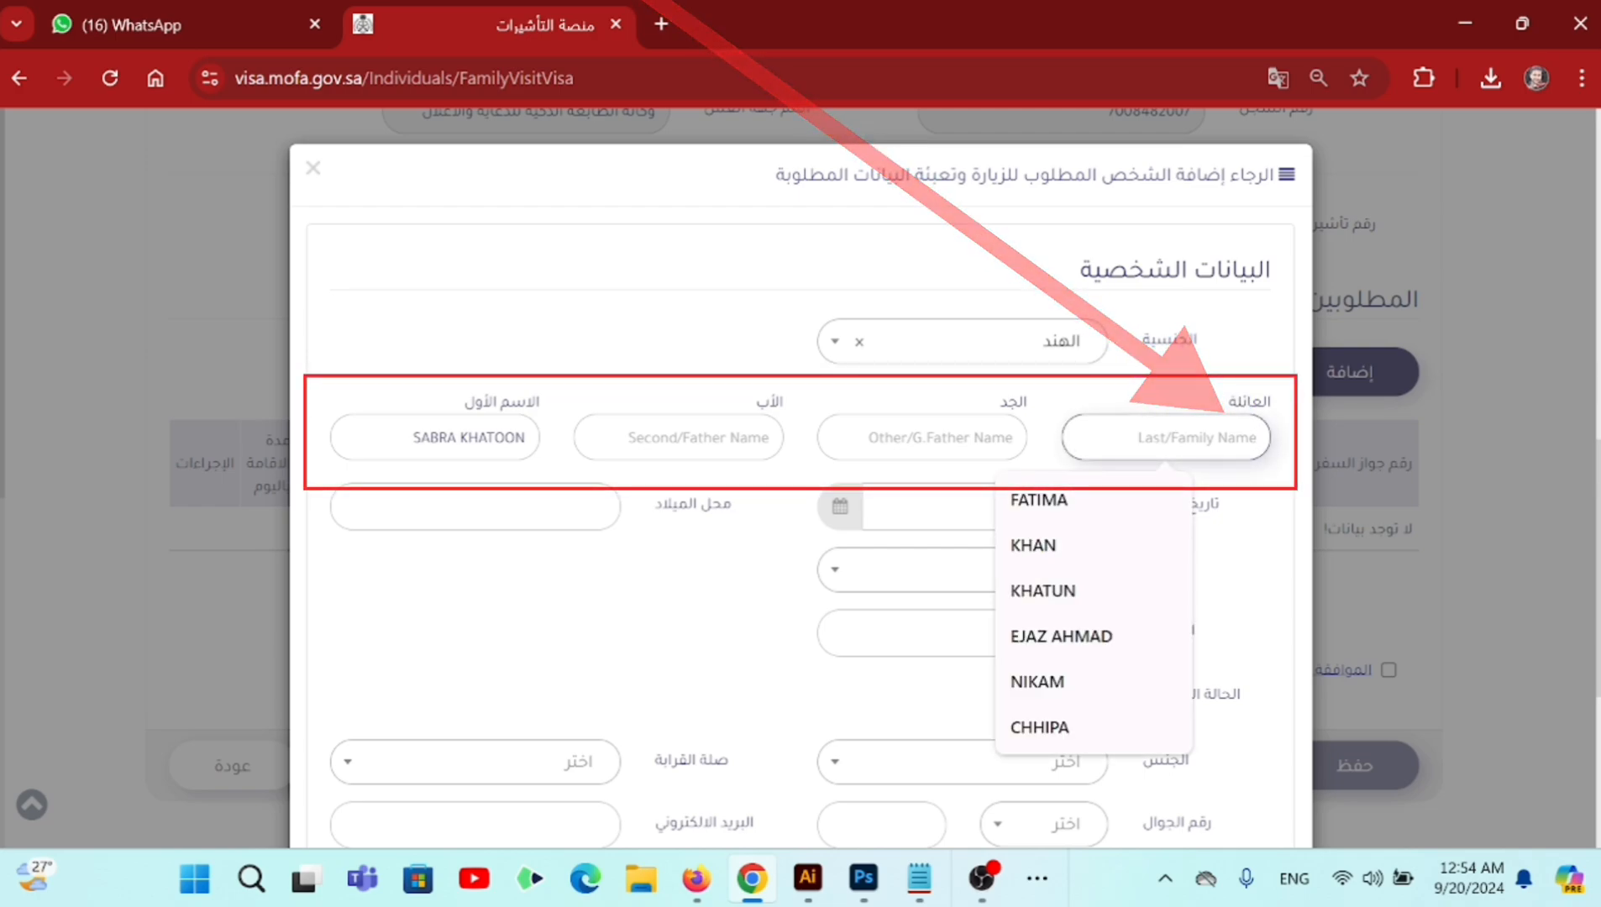
pyautogui.write('KHAN')
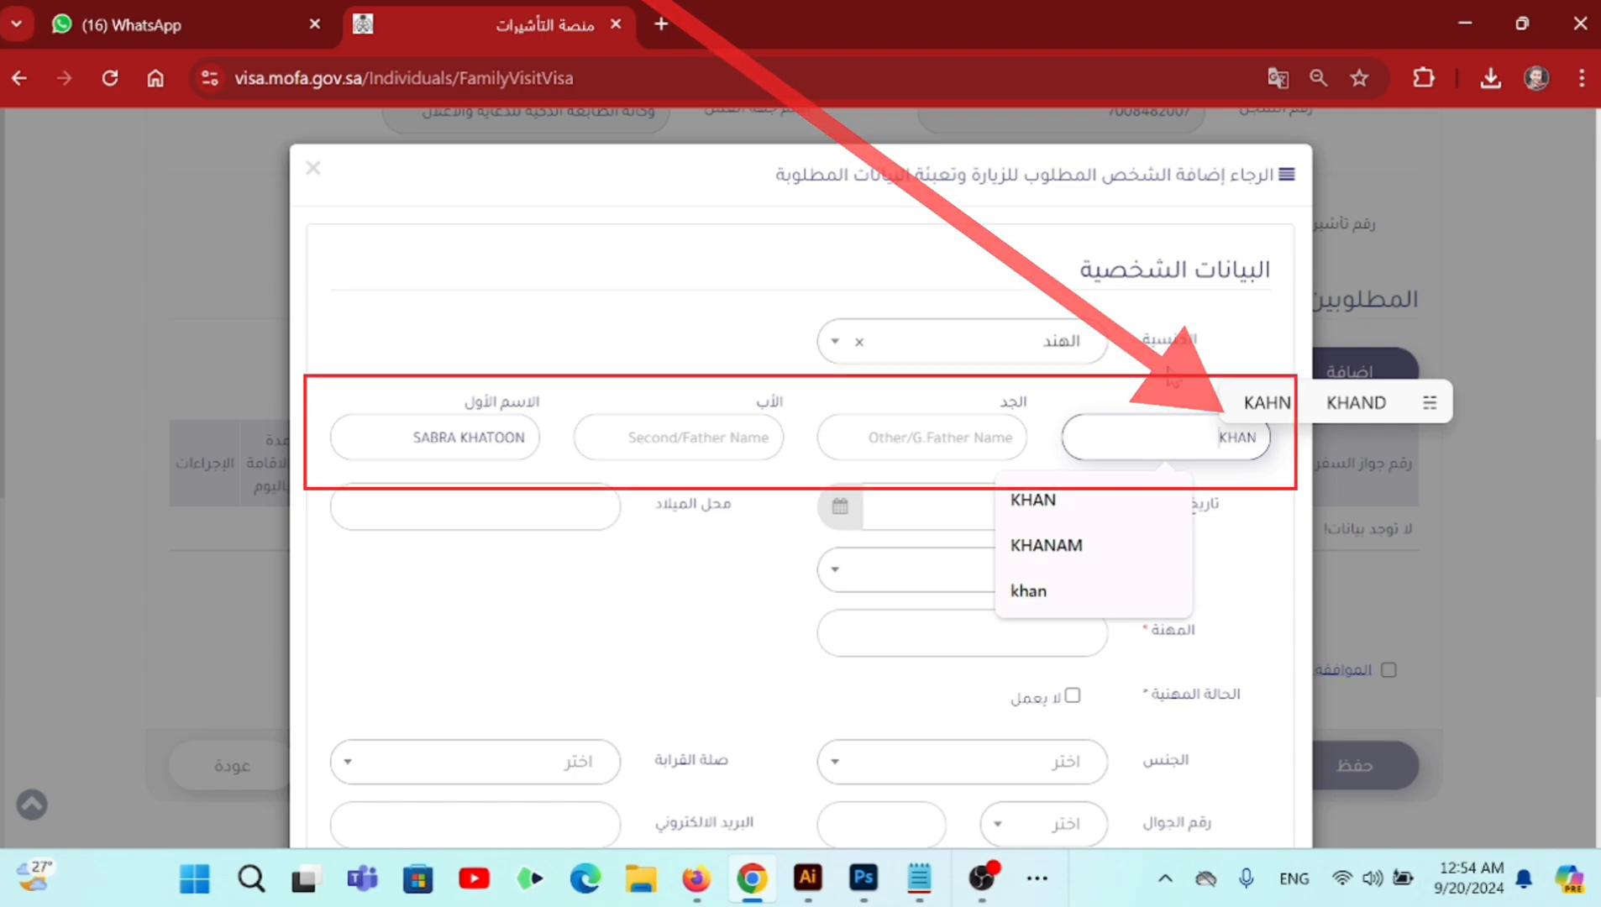
pyautogui.click(1174, 378)
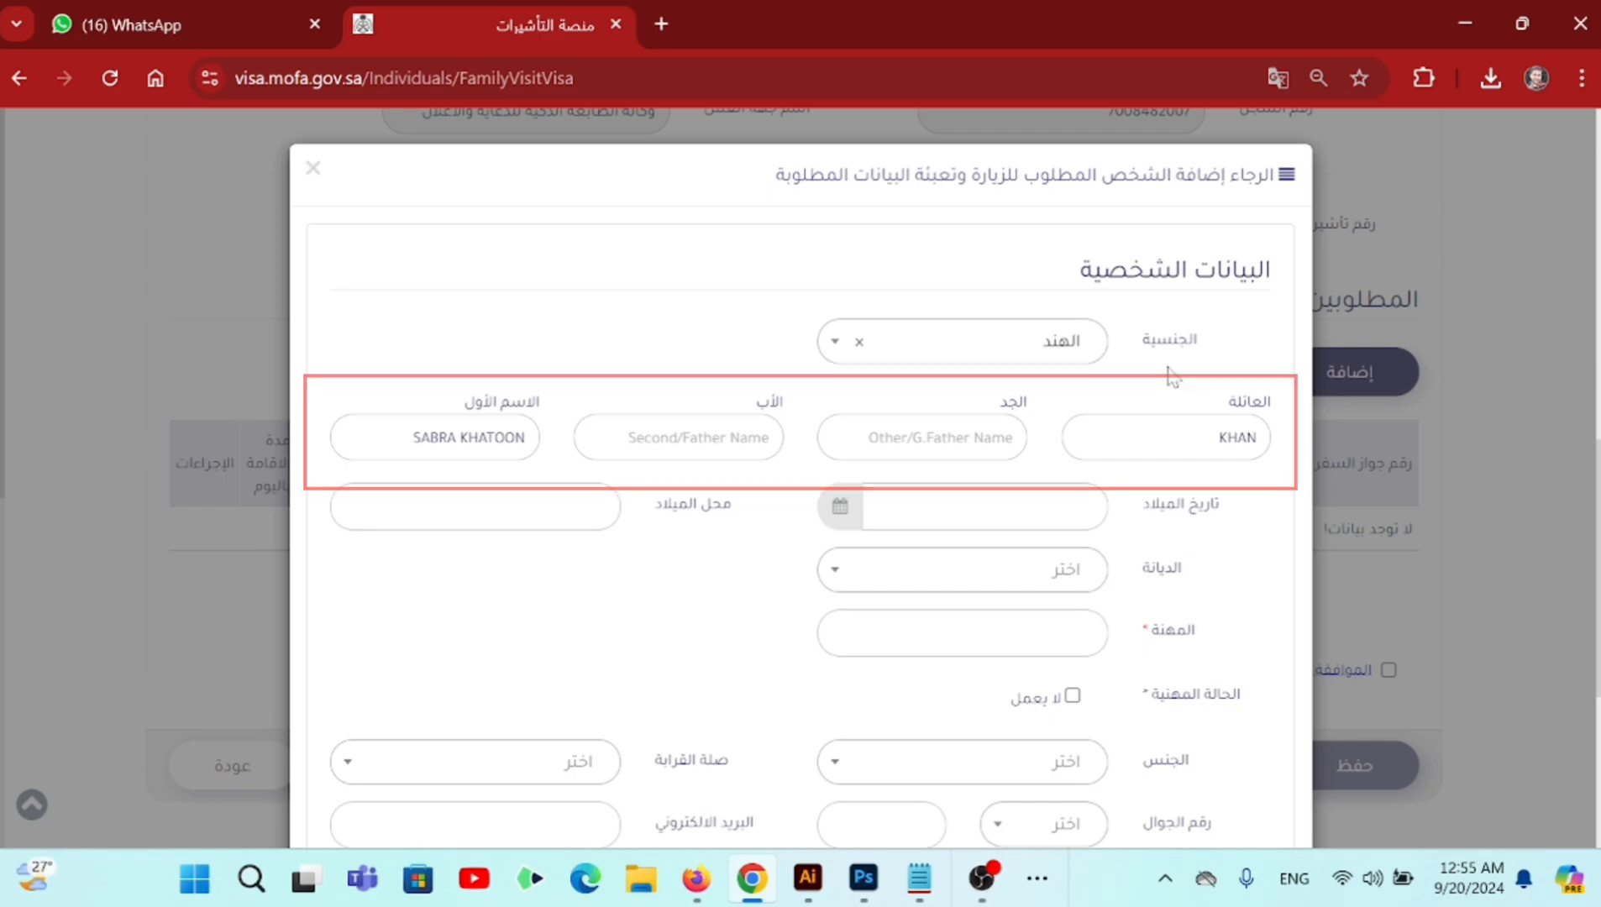
pyautogui.doubleClick(1273, 442)
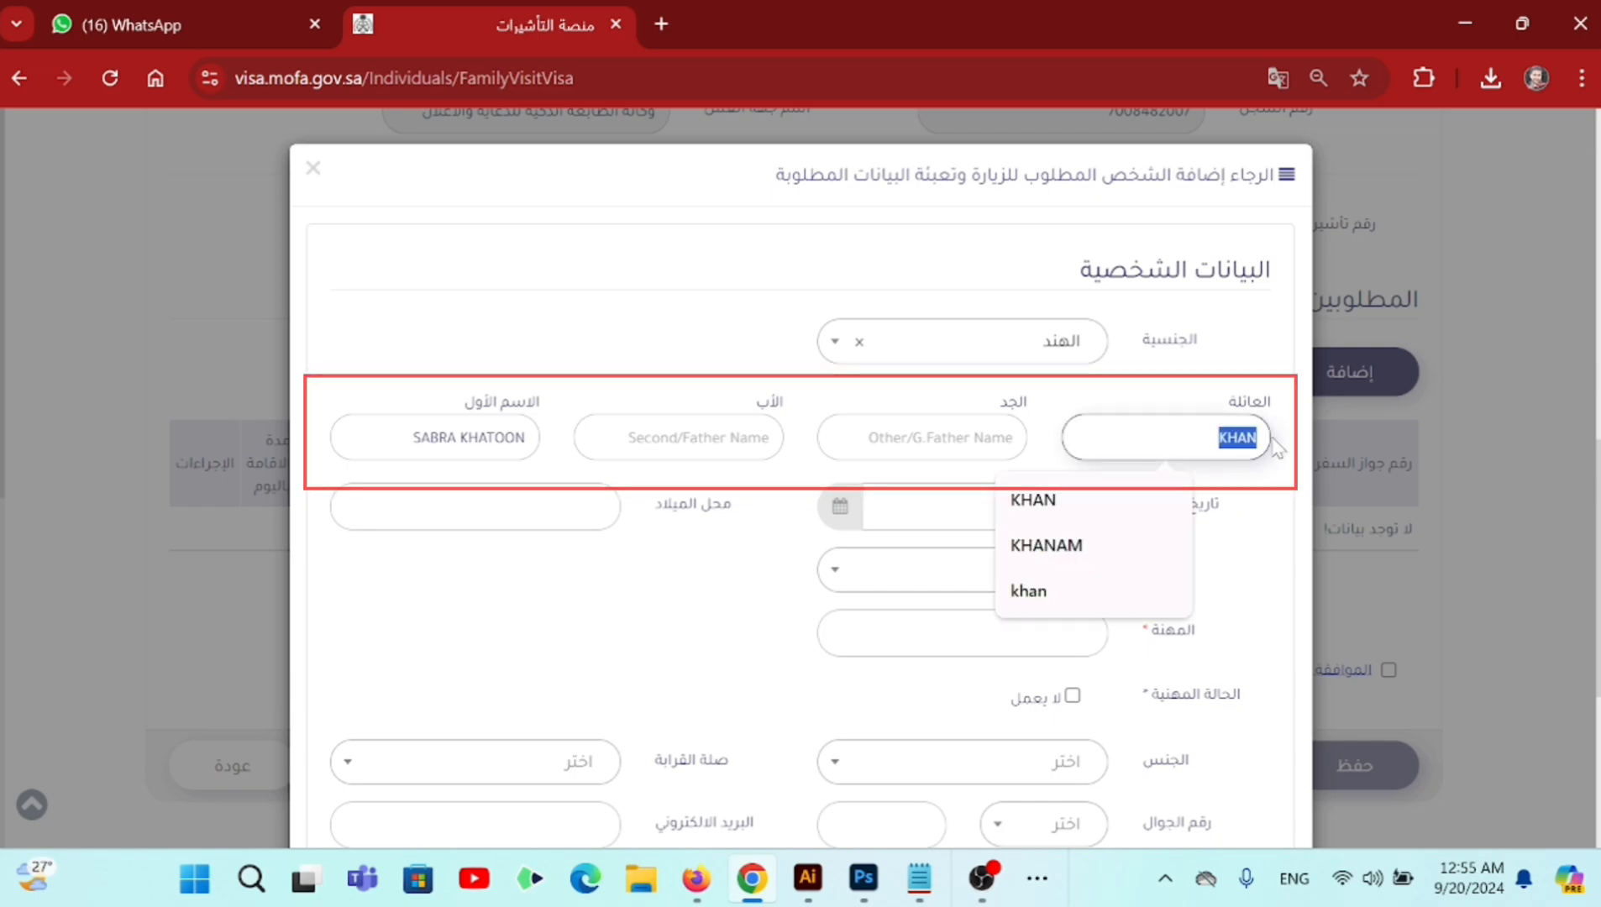
pyautogui.press('BackSpace')
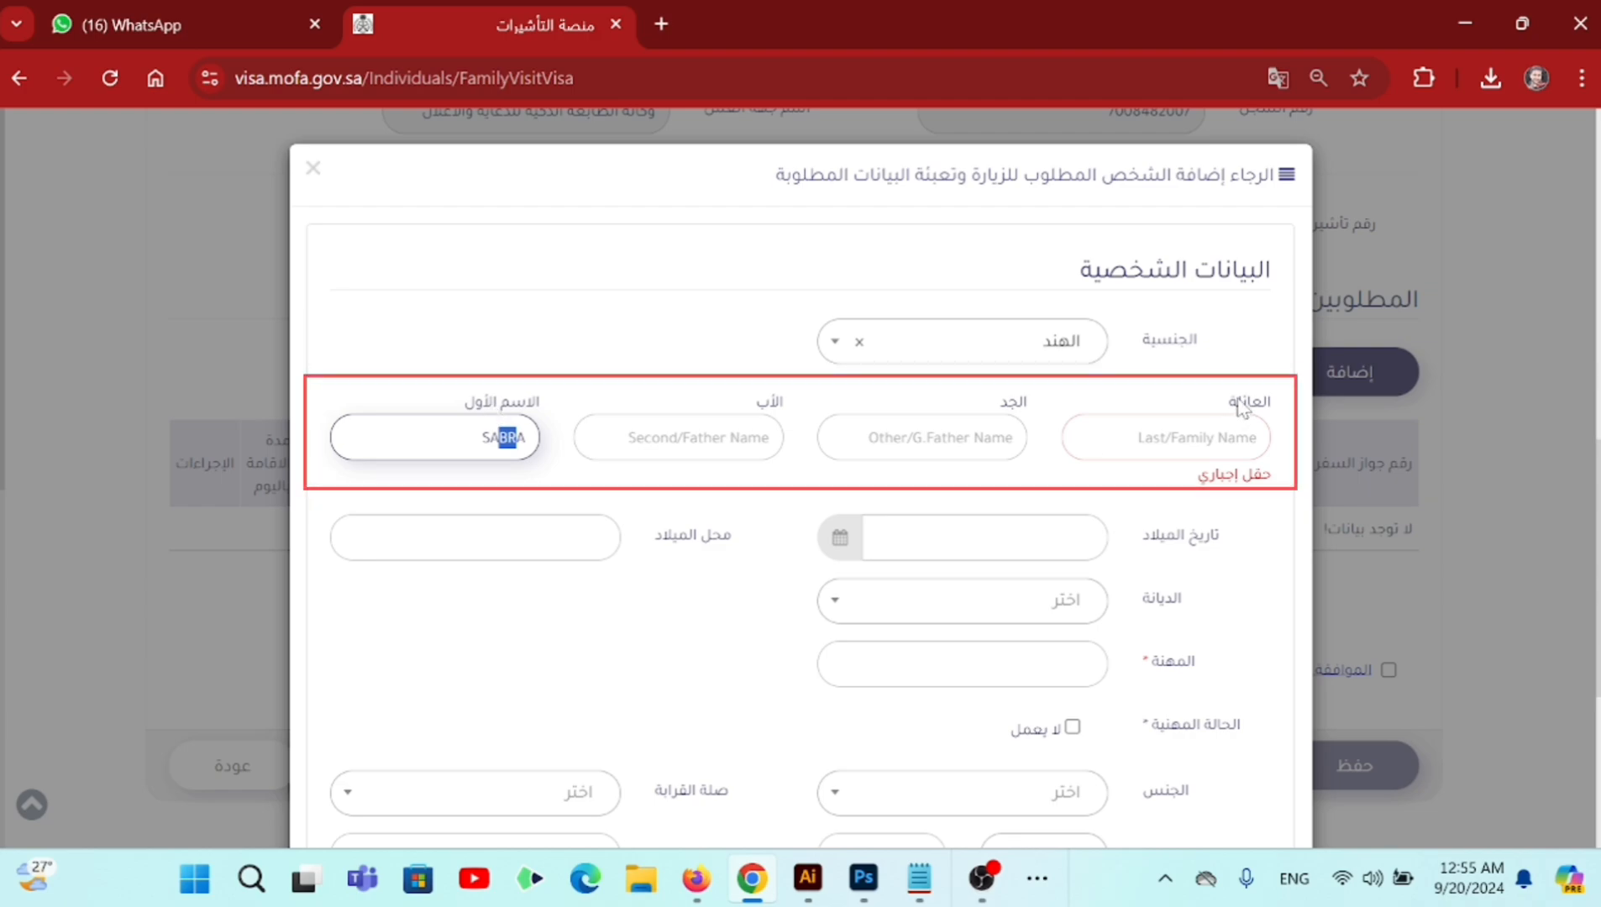
pyautogui.click(1166, 438)
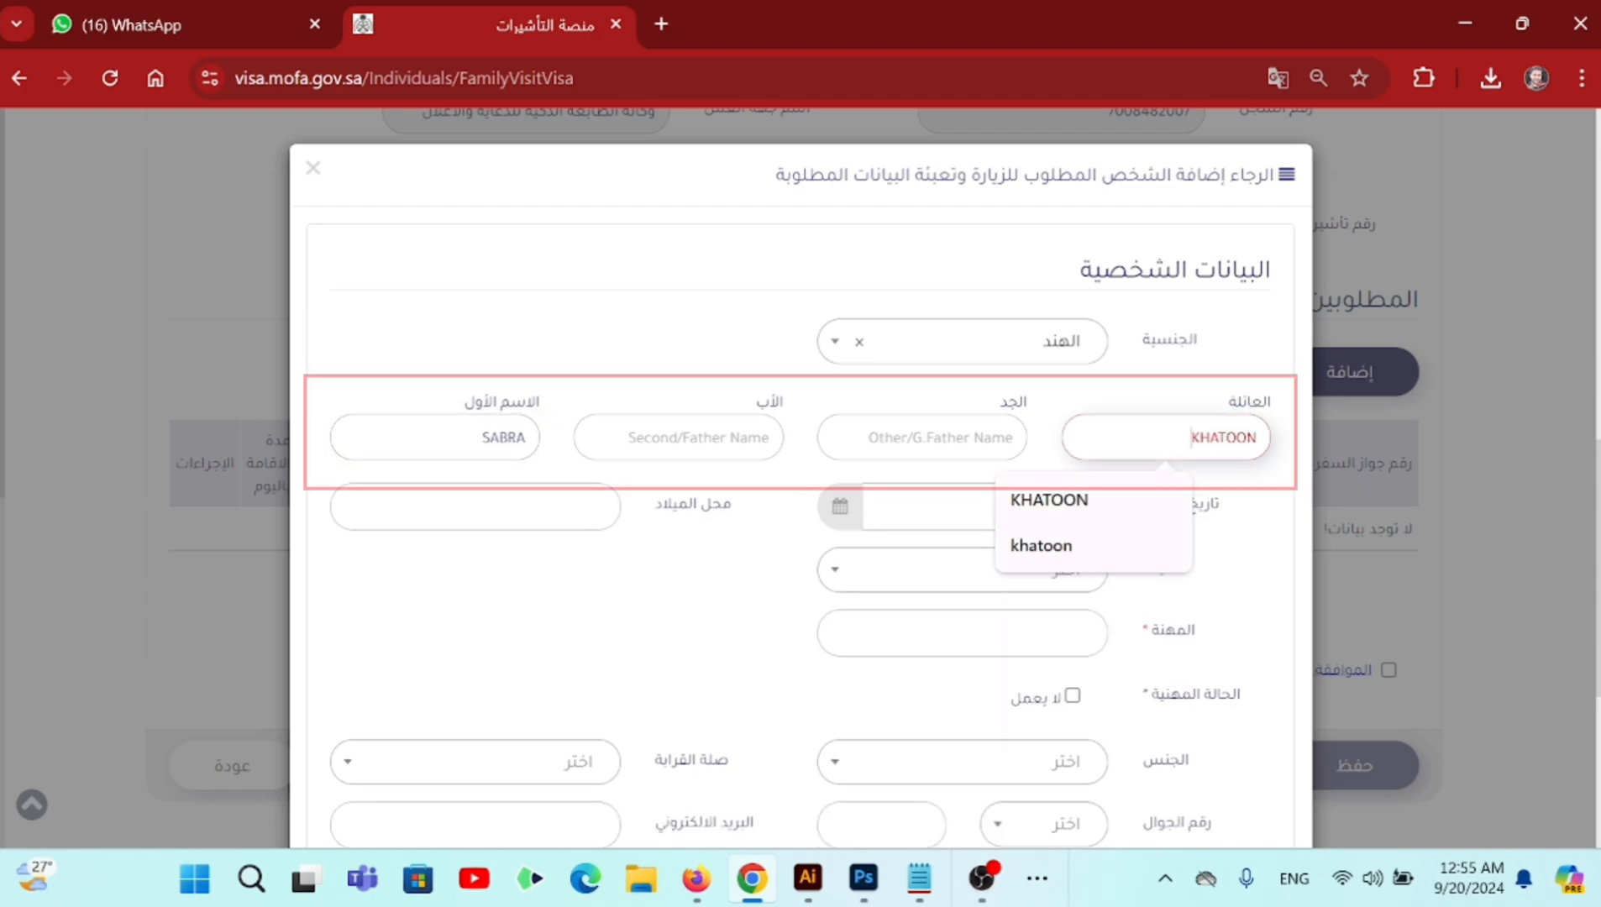
pyautogui.click(1167, 378)
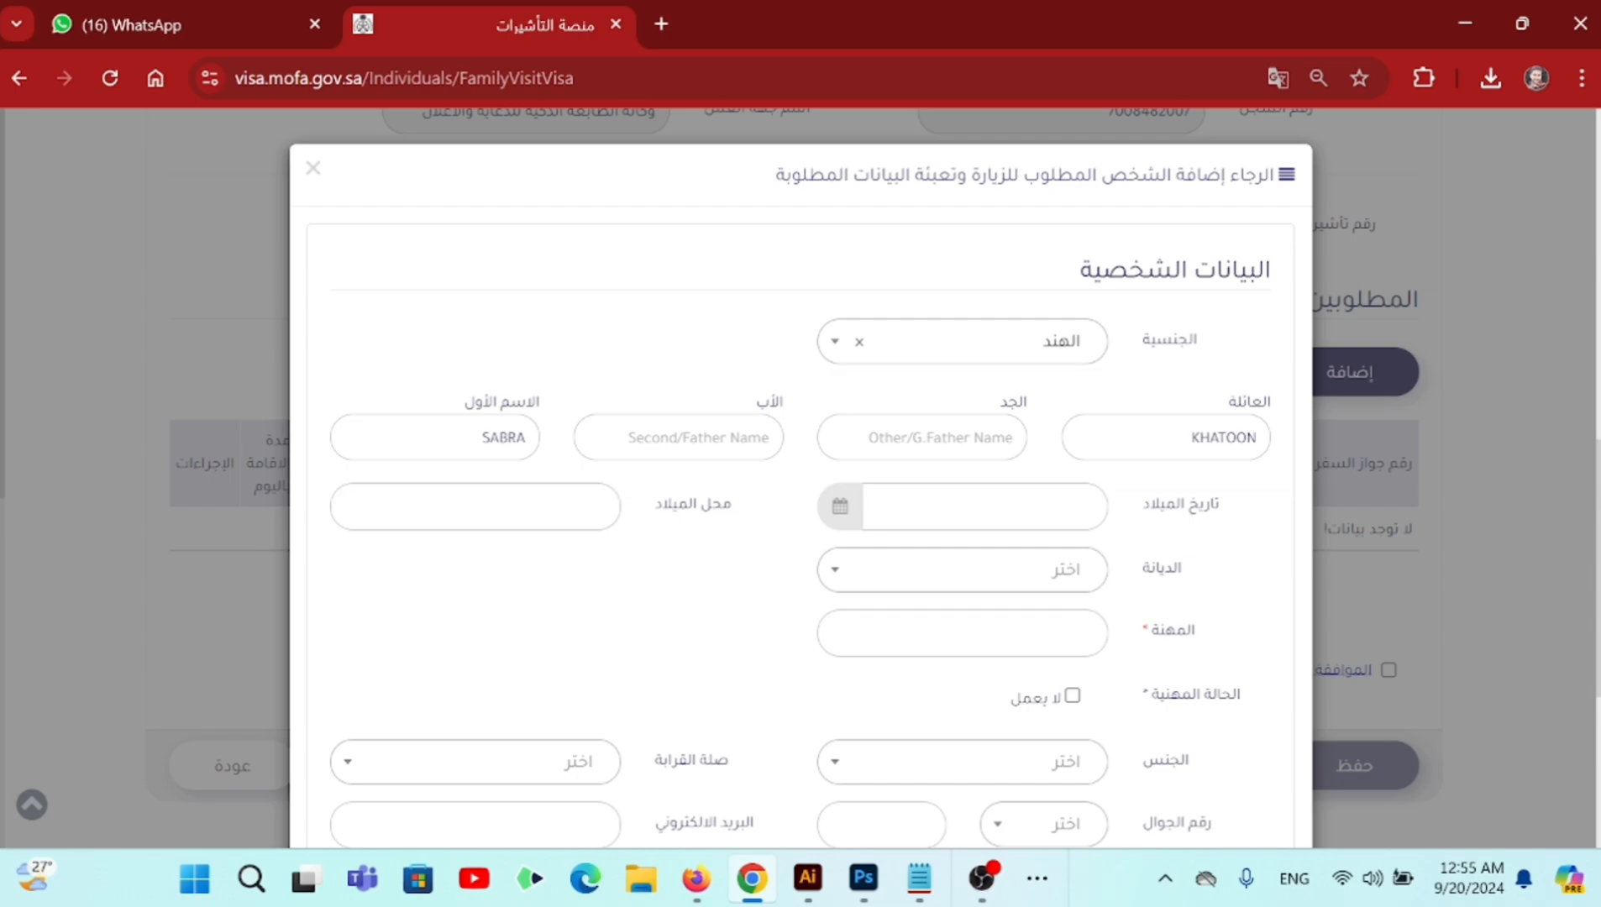
pyautogui.click(1055, 515)
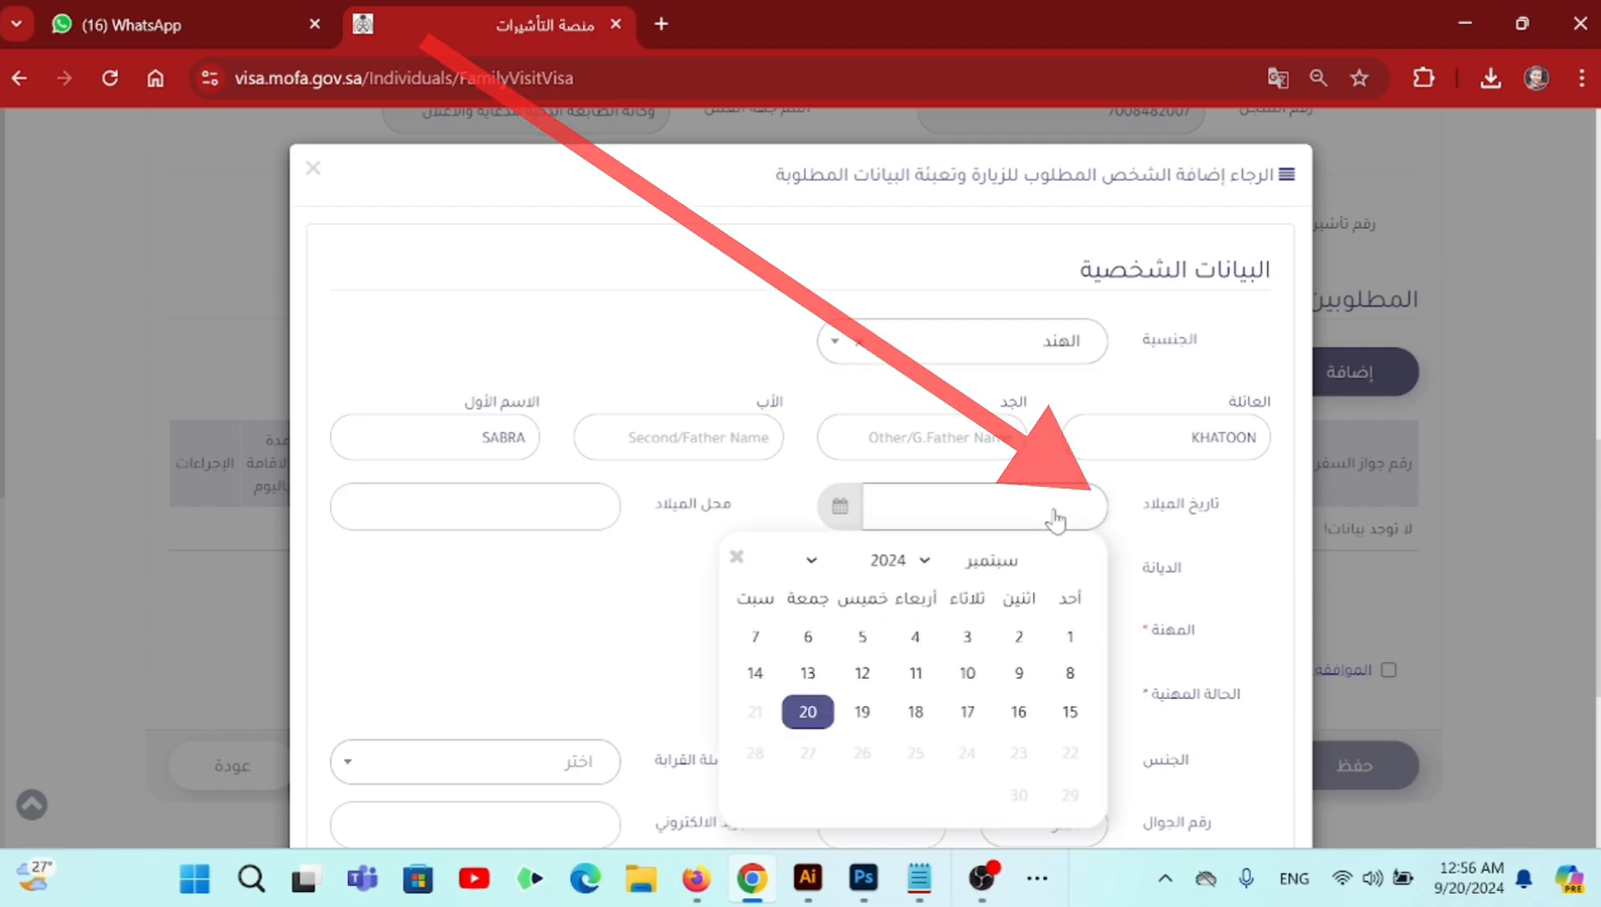
pyautogui.click(923, 558)
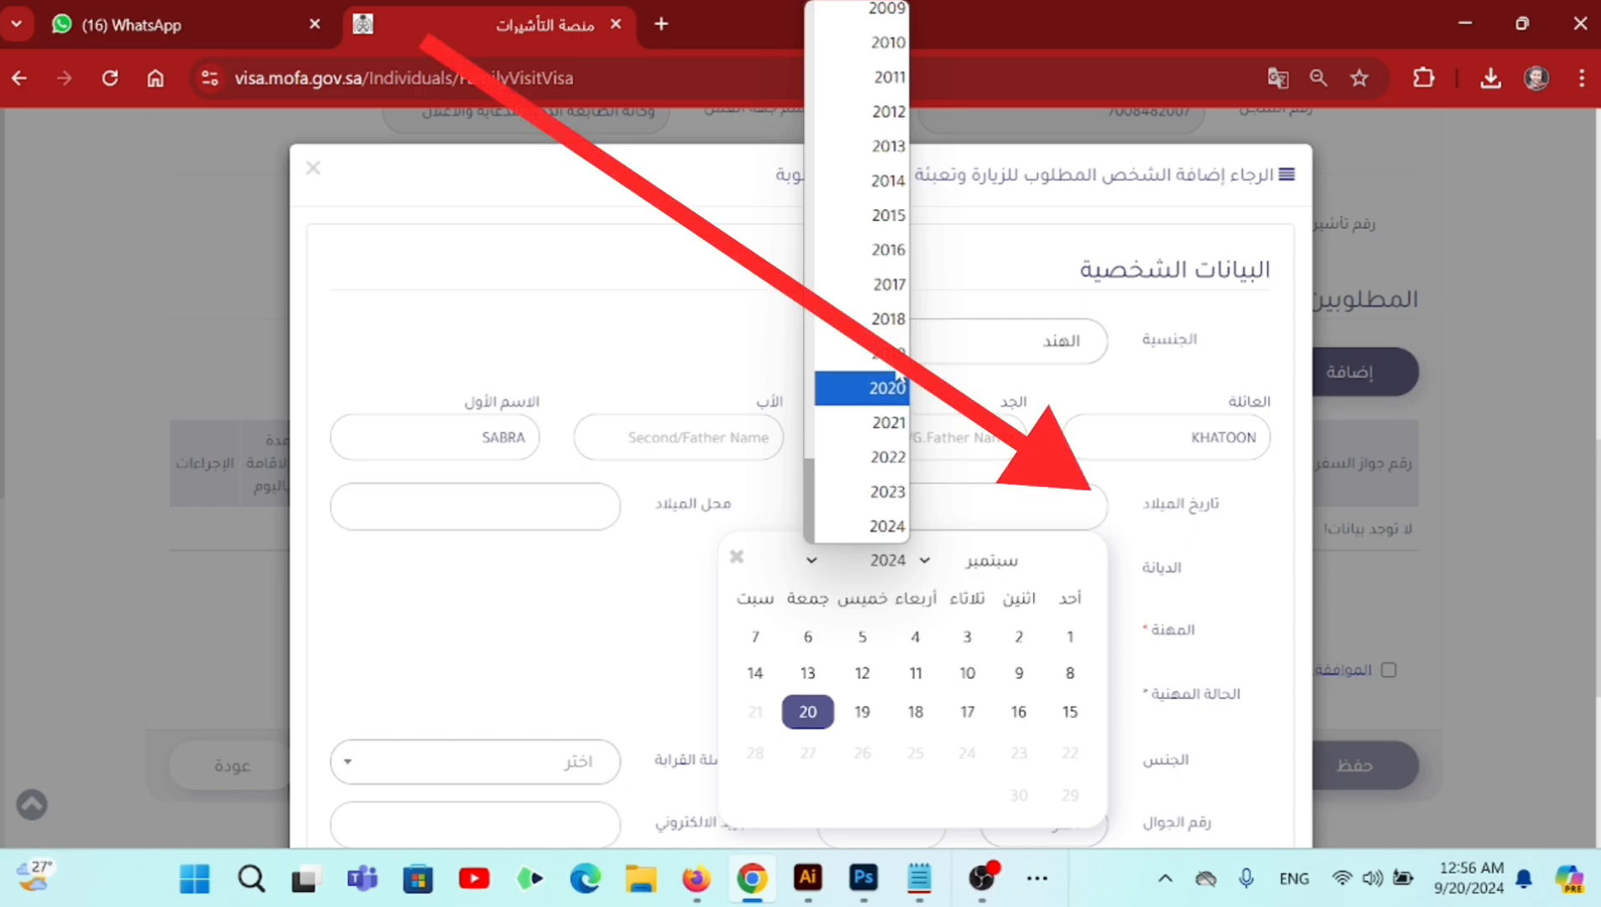
pyautogui.click(888, 42)
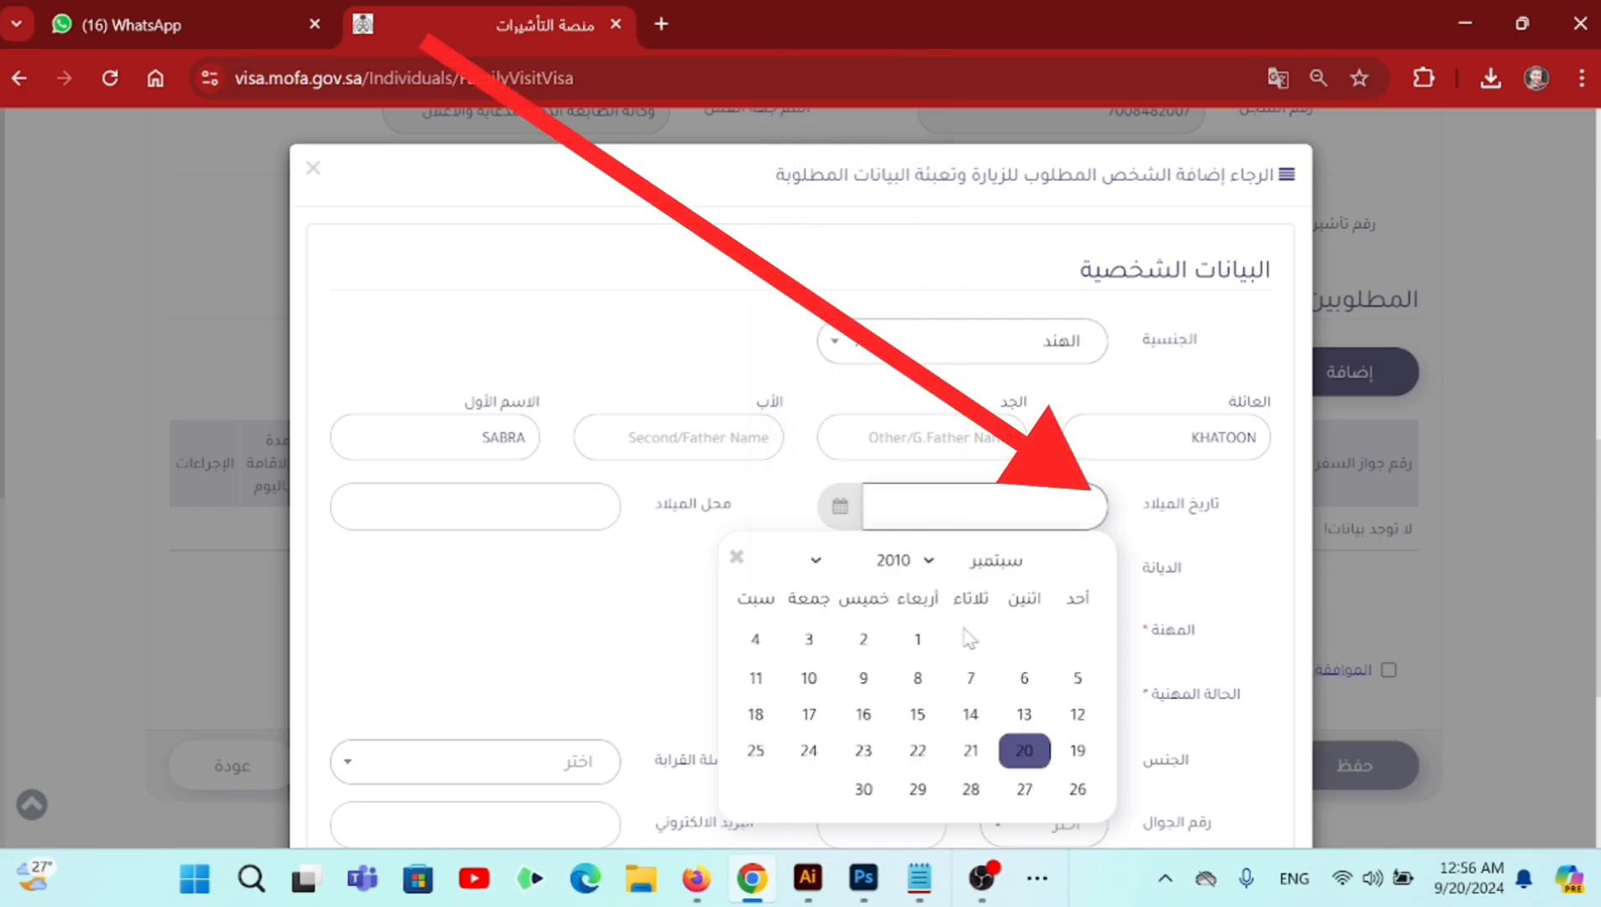
pyautogui.click(970, 678)
# - Fill the birthplace, set religion to Islam (الاسلام), and mark the visitor as not working (لا يعمل)
pyautogui.click(474, 506)
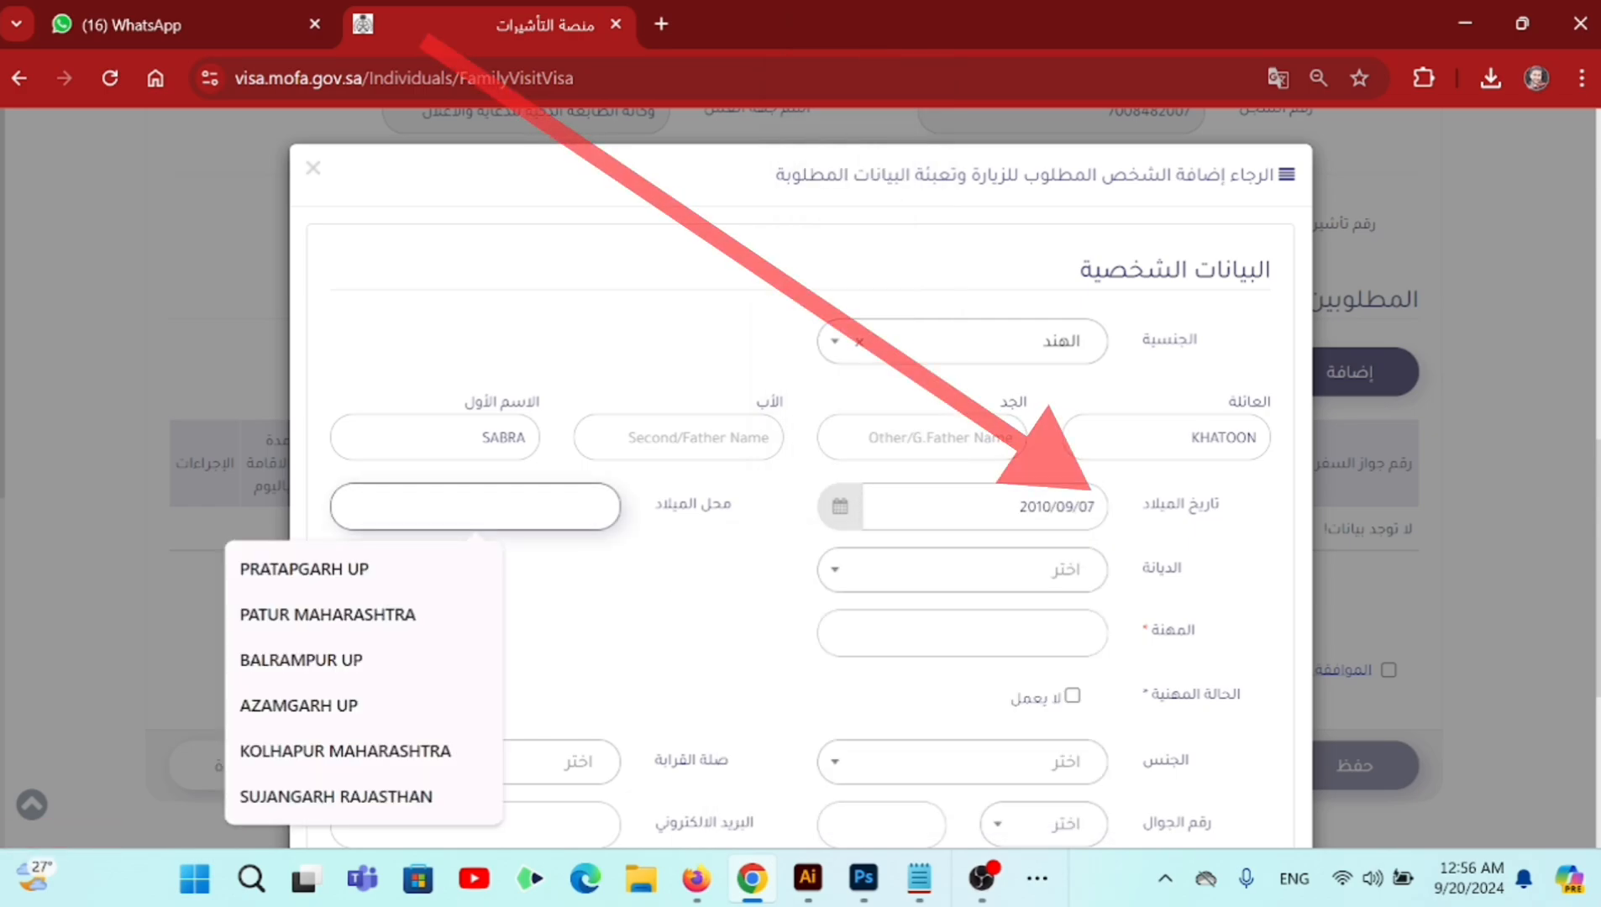
pyautogui.click(246, 660)
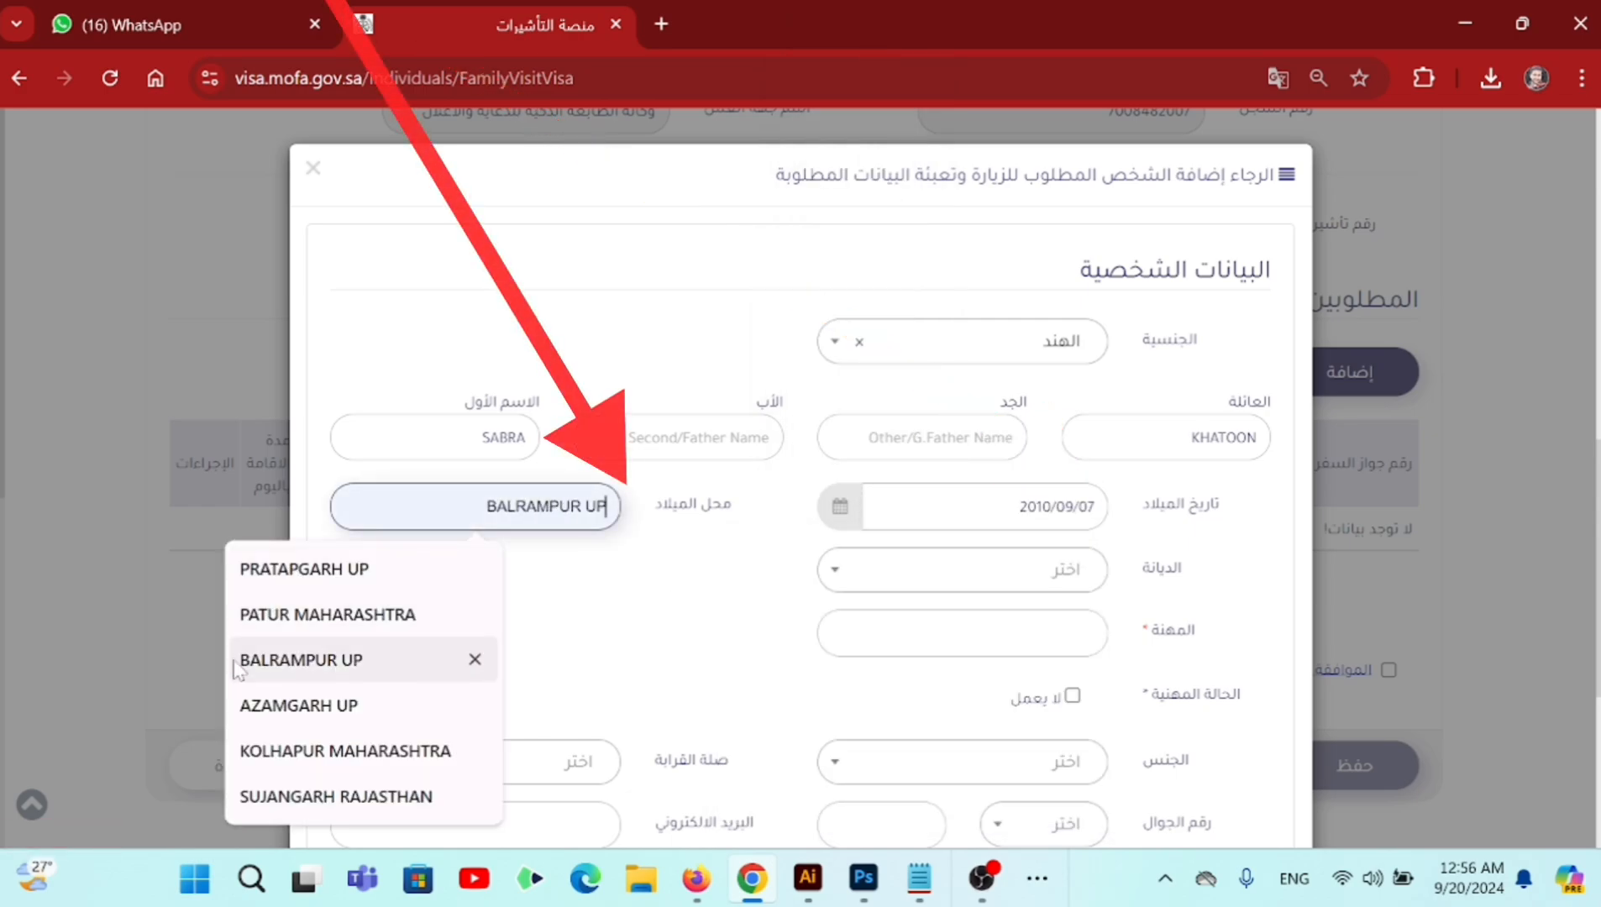
pyautogui.click(1035, 580)
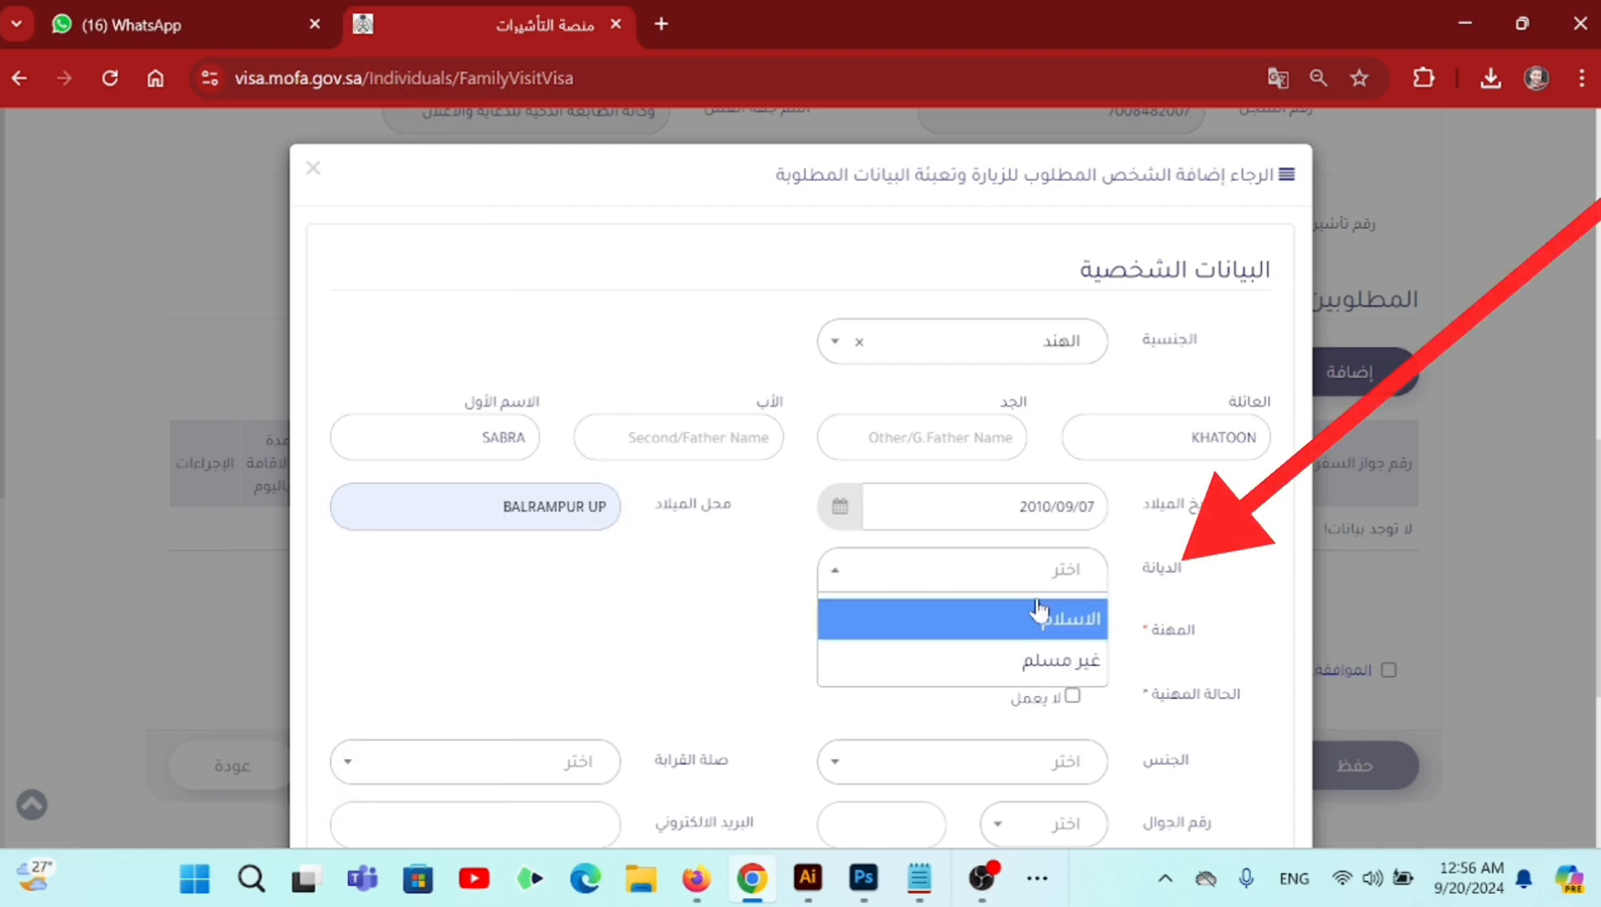
pyautogui.click(1074, 637)
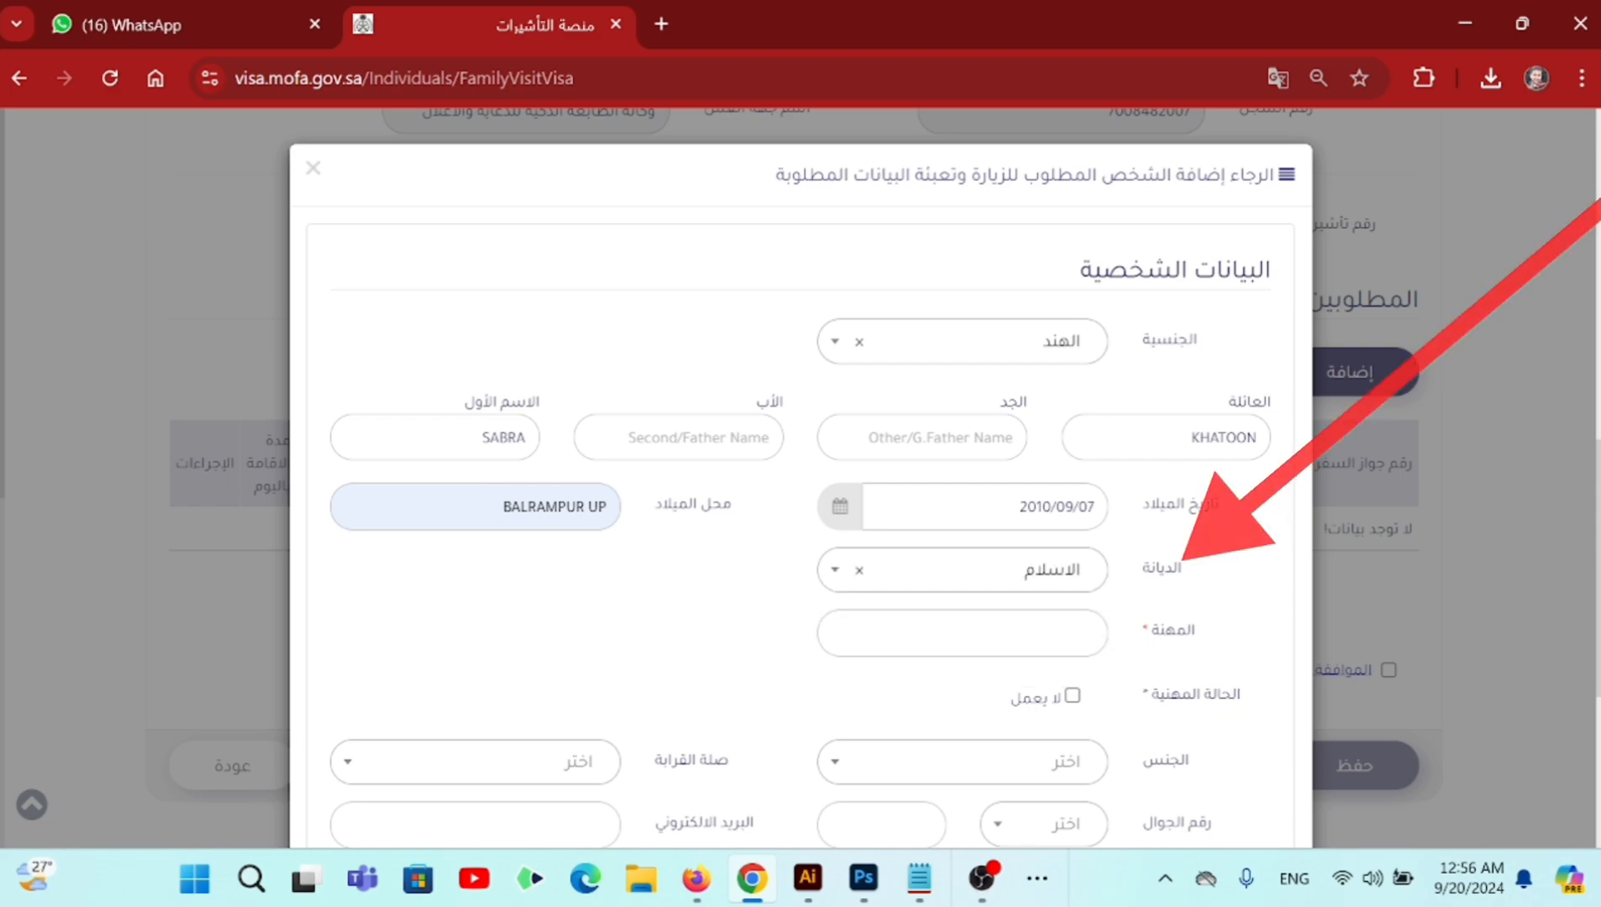
pyautogui.moveTo(1153, 632); pyautogui.dragTo(1197, 632)
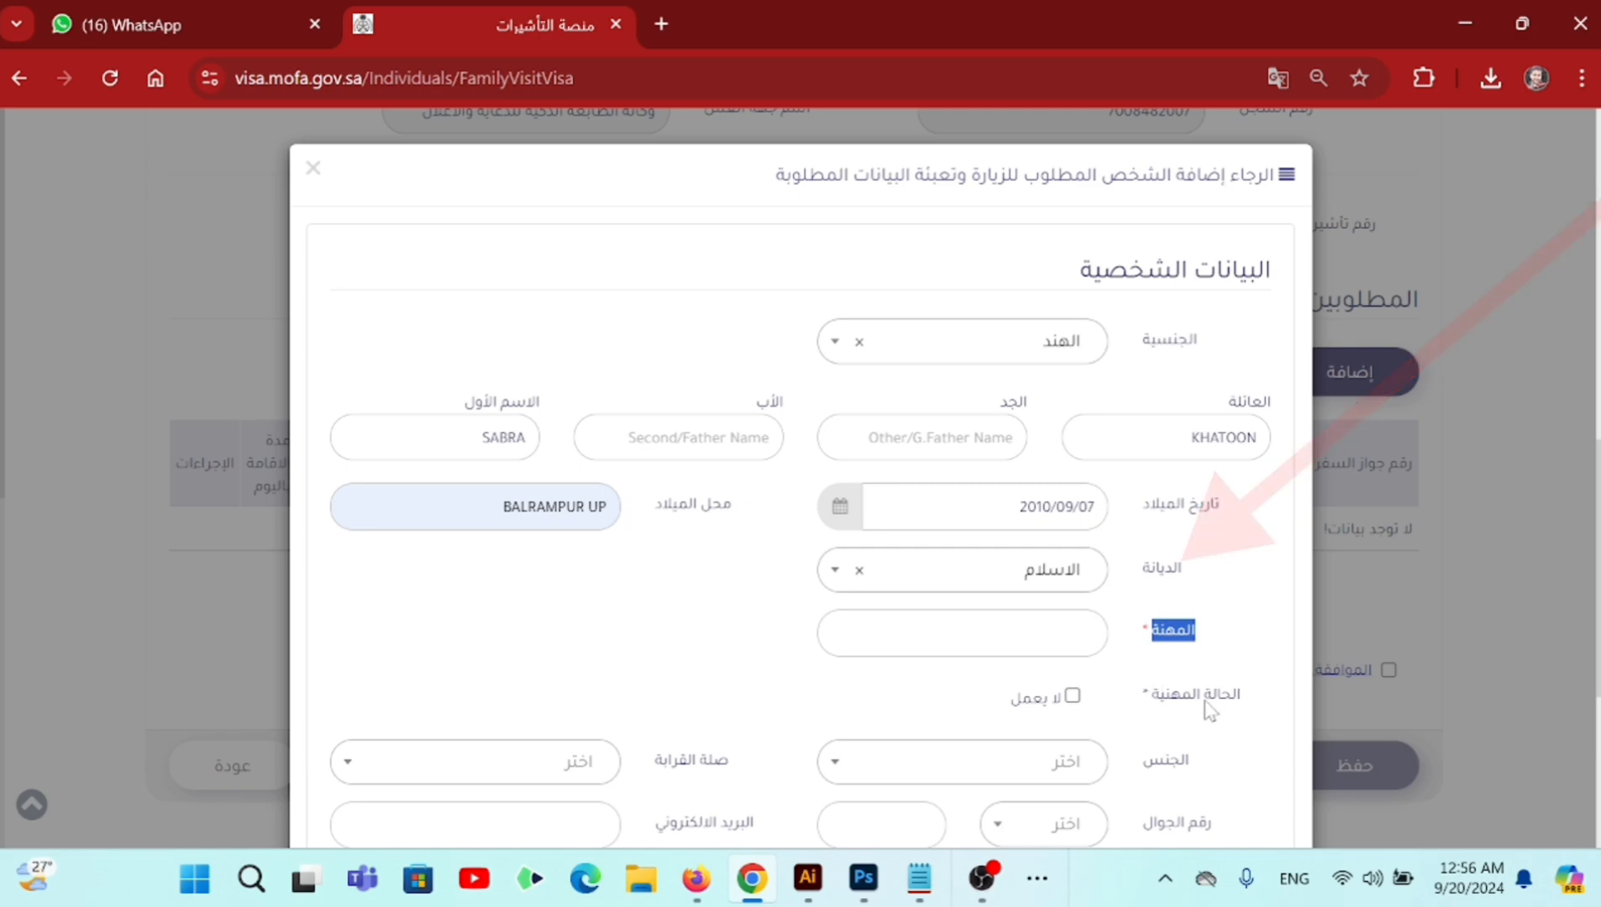
pyautogui.moveTo(1232, 701); pyautogui.dragTo(1164, 699)
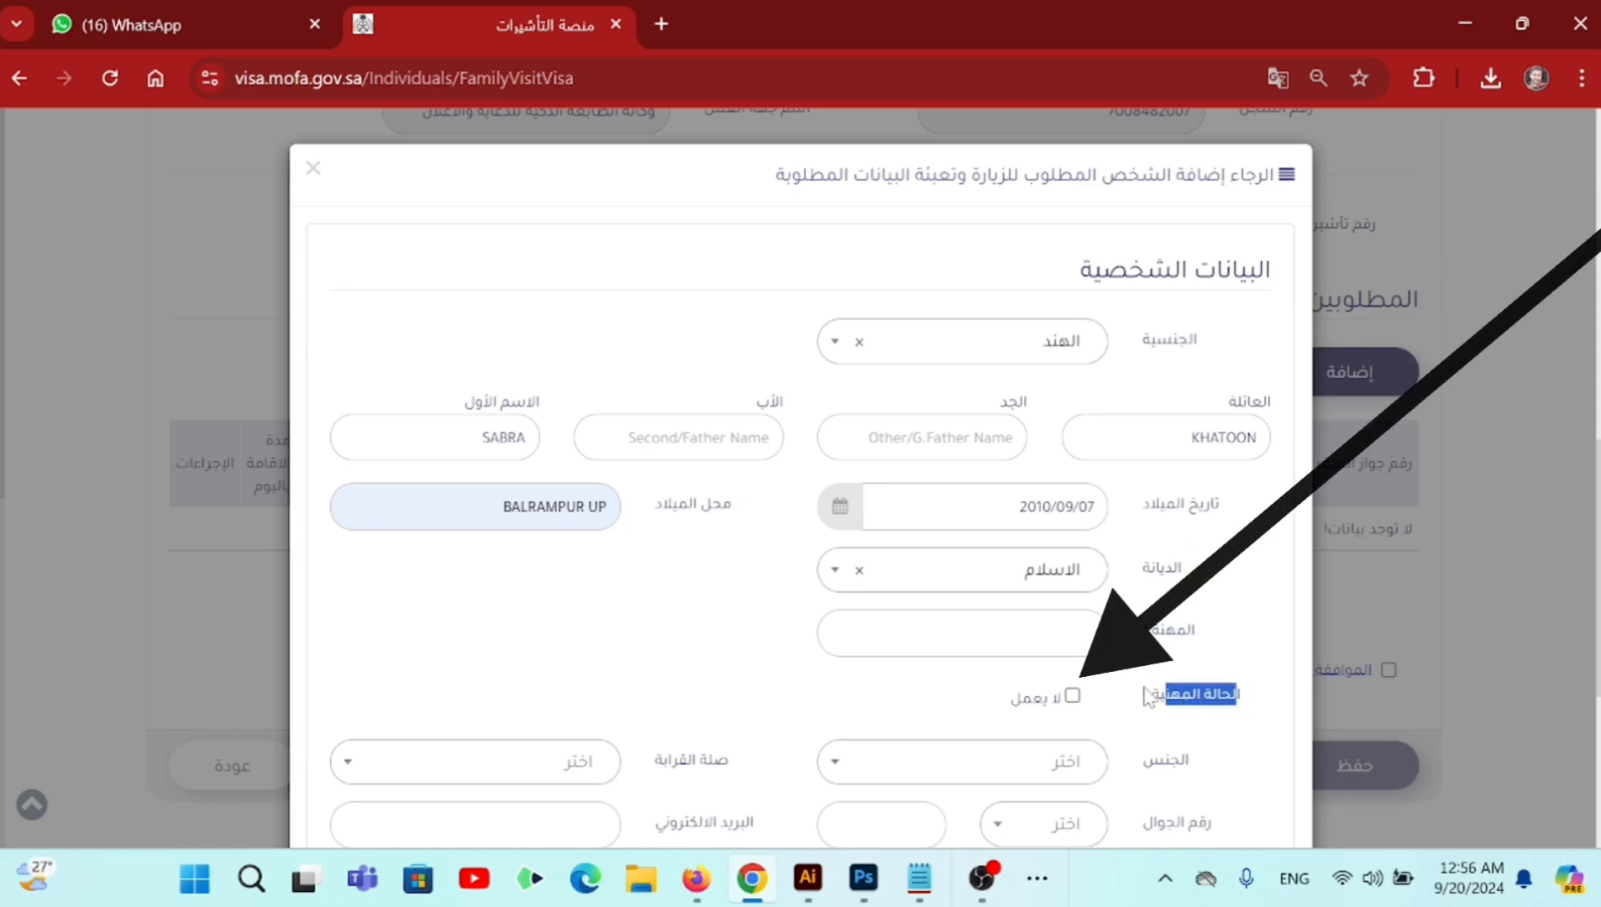
pyautogui.click(1073, 697)
# - Set the visitor's gender to female
pyautogui.scroll(-2, 1092, 702)
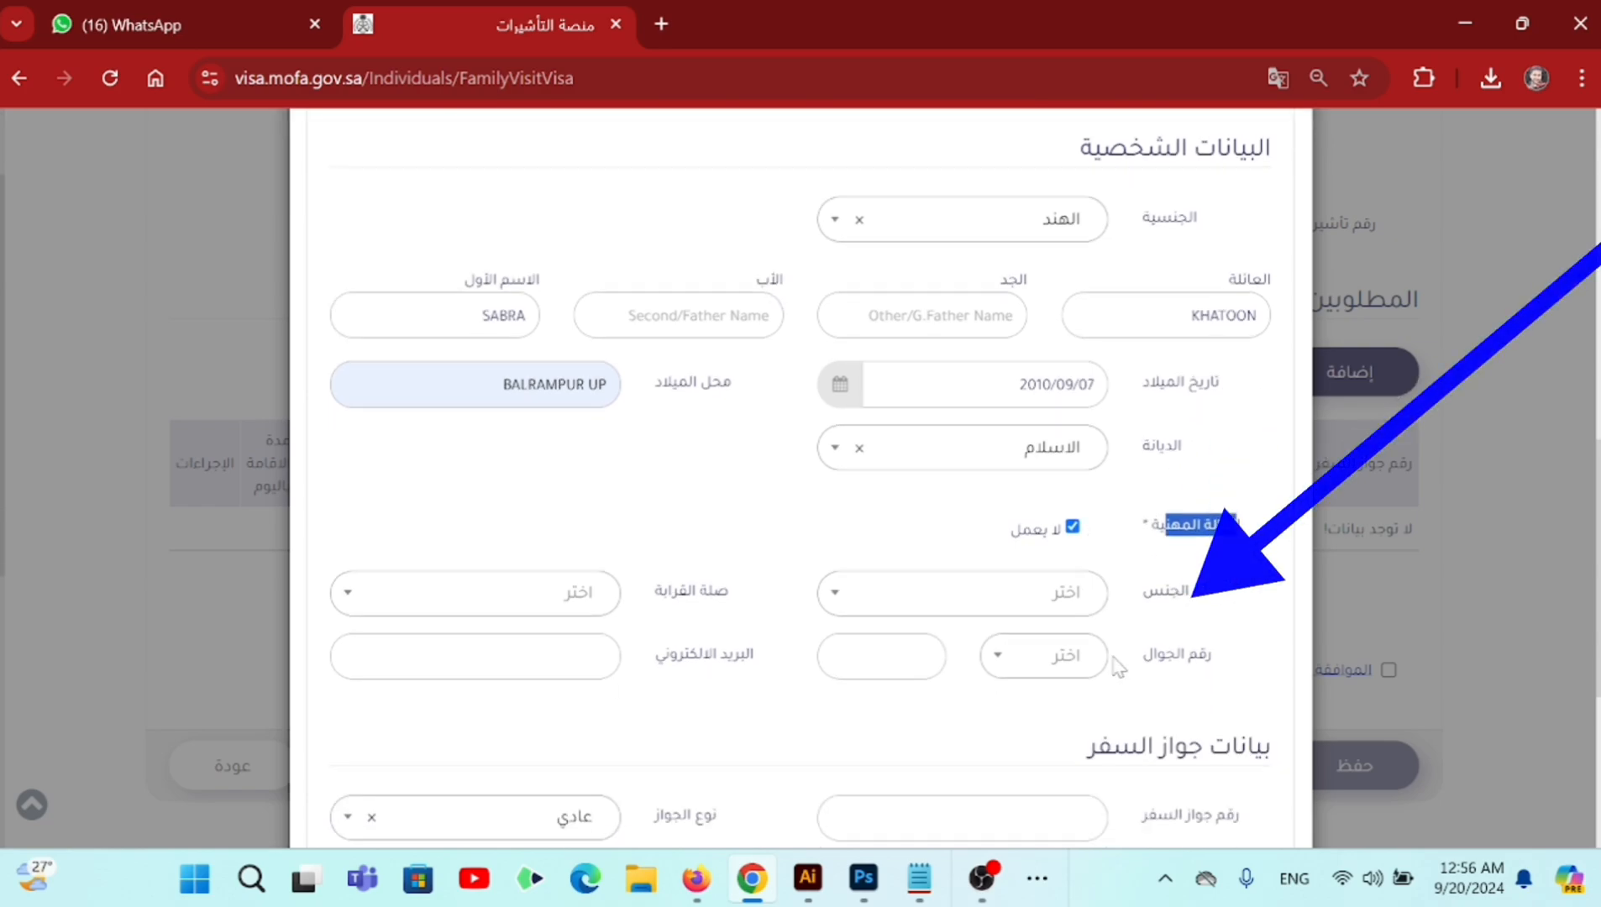
pyautogui.moveTo(1166, 589); pyautogui.dragTo(1183, 603)
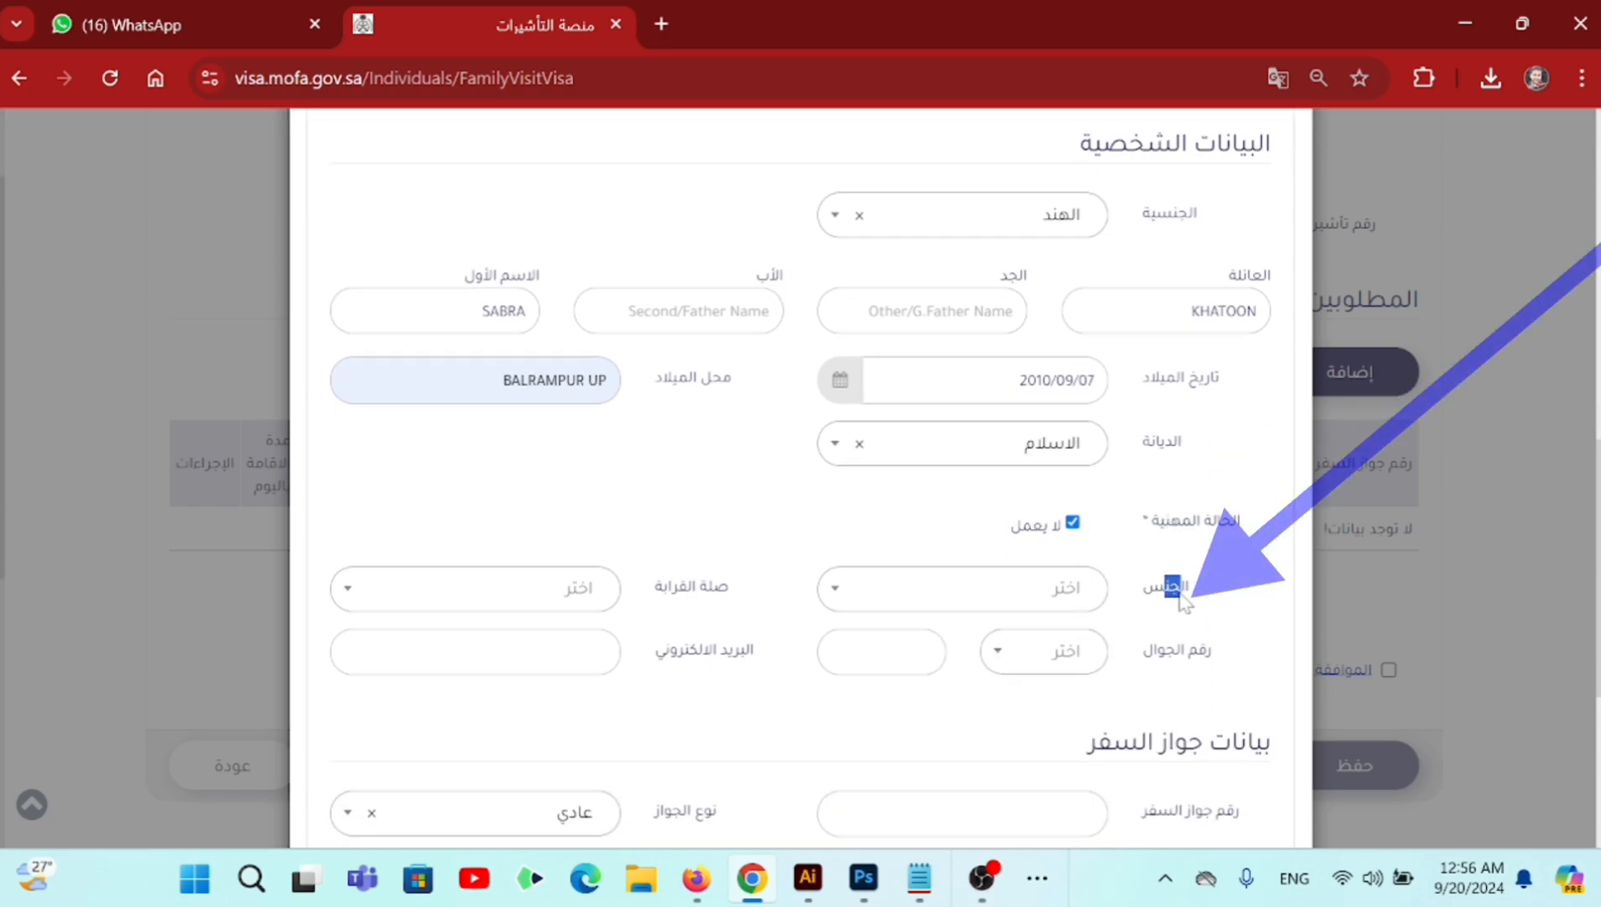
pyautogui.click(1061, 598)
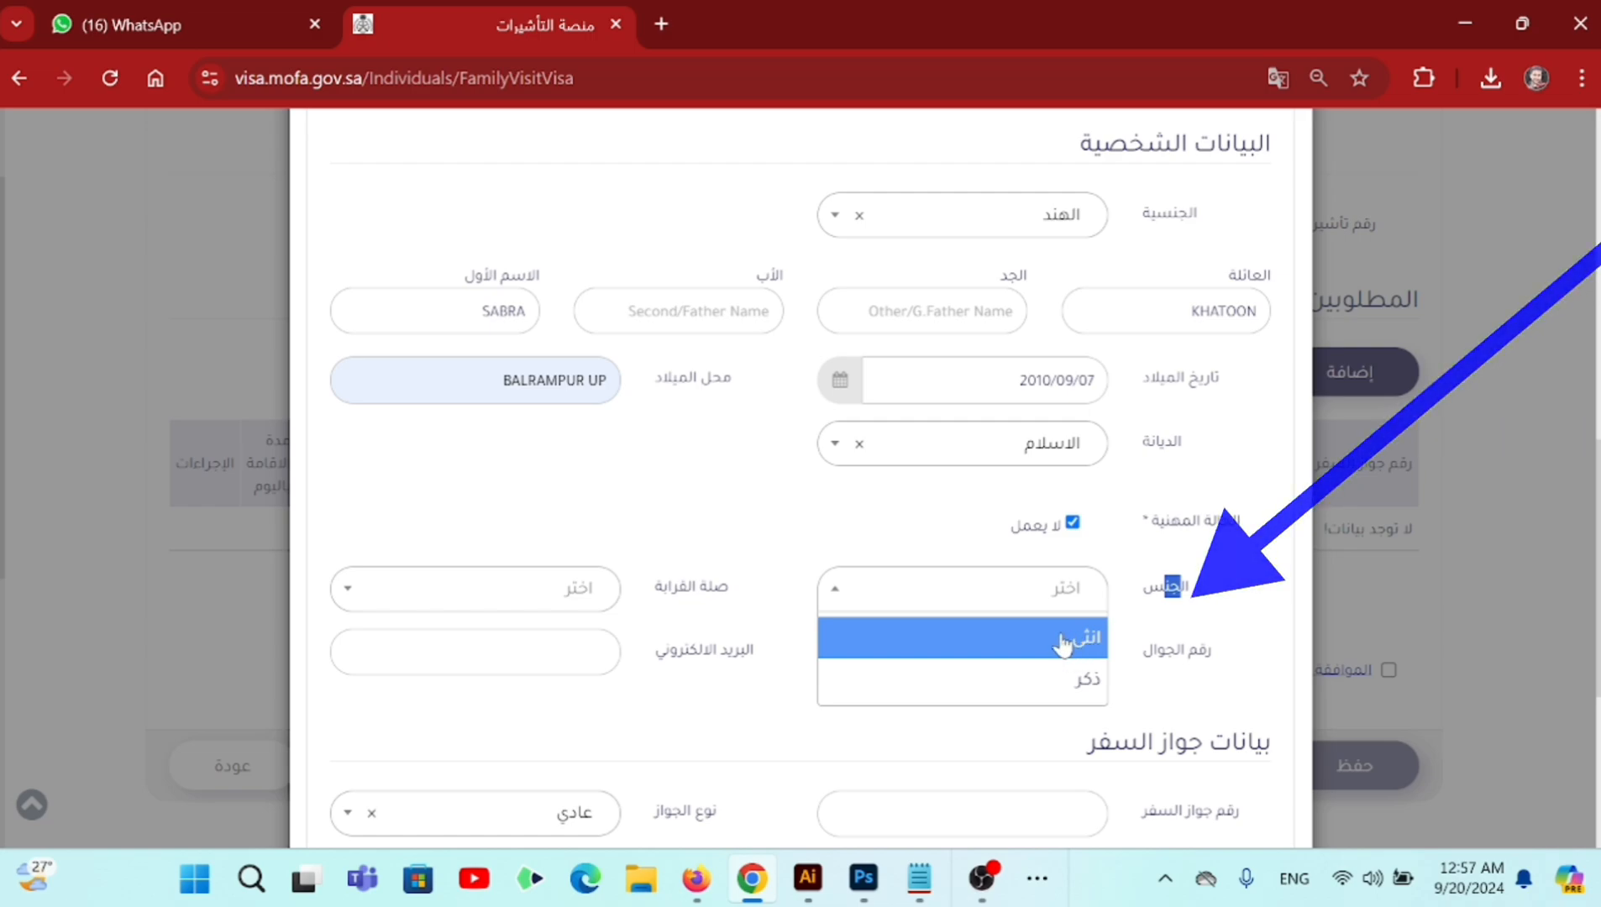
pyautogui.click(1063, 646)
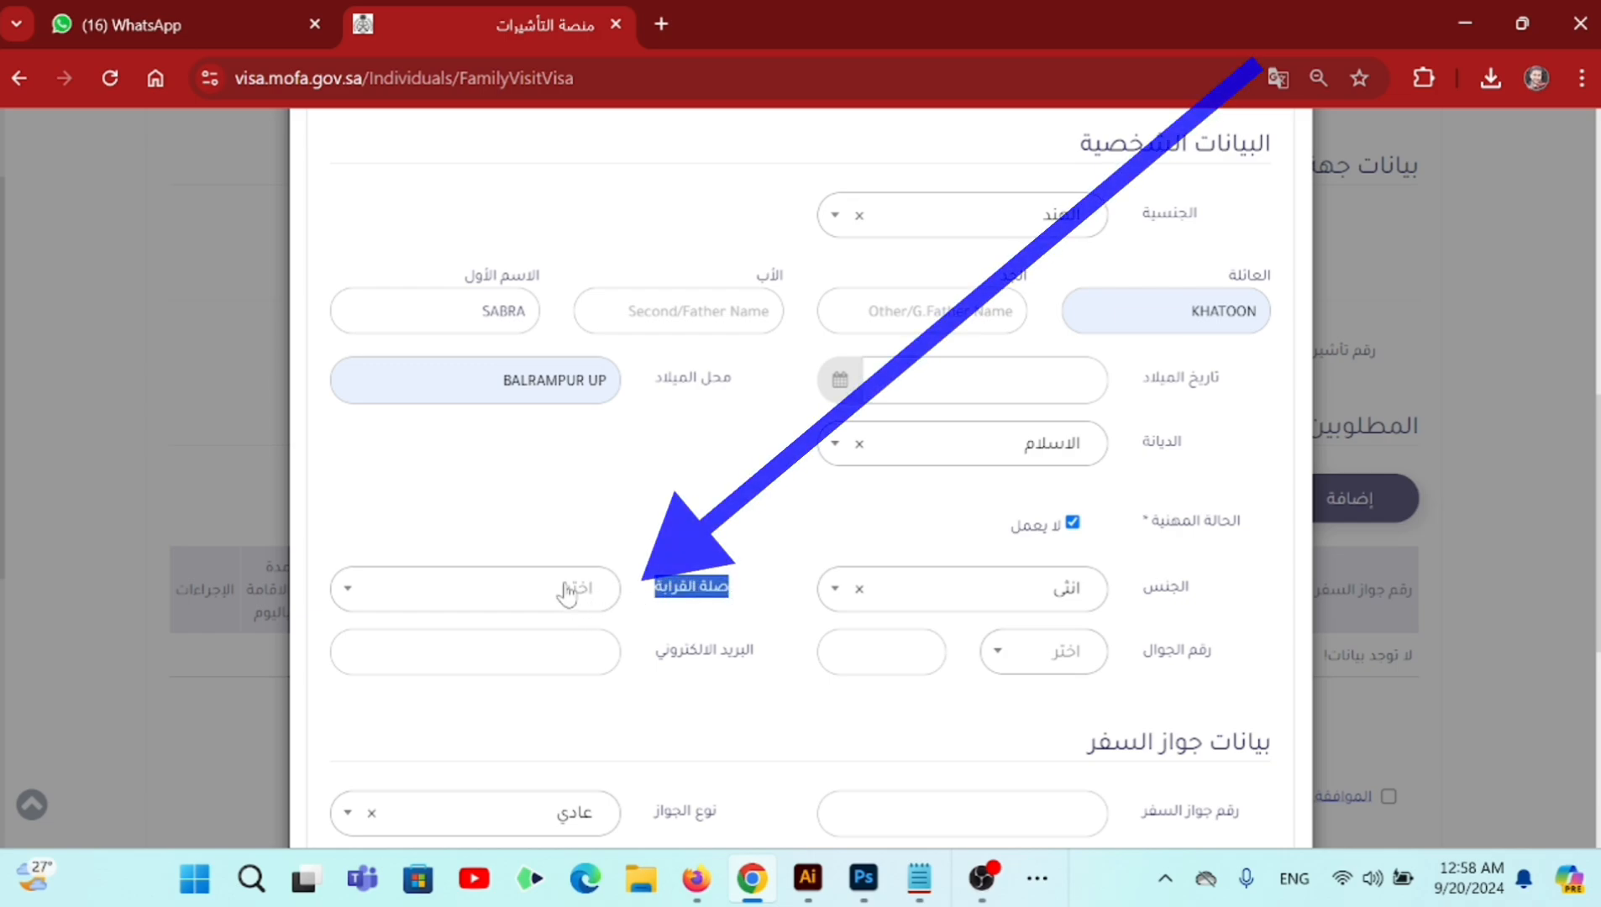
# - Set the visitor's relationship (صلة القرابة) to wife (زوجه)
pyautogui.click(568, 592)
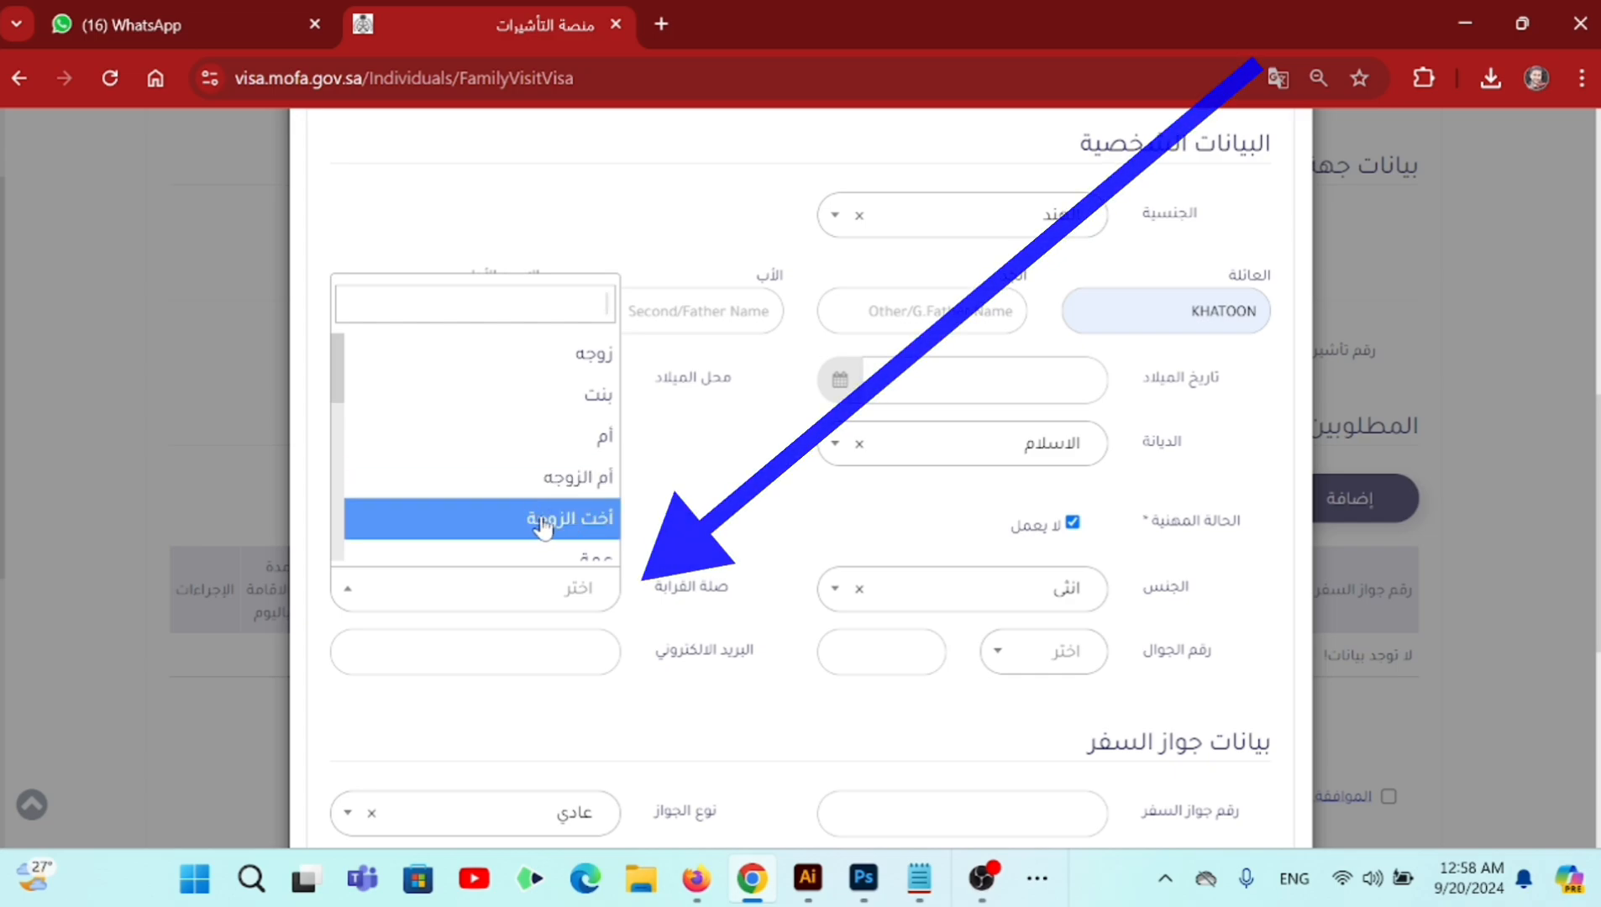
pyautogui.scroll(-3, 544, 525)
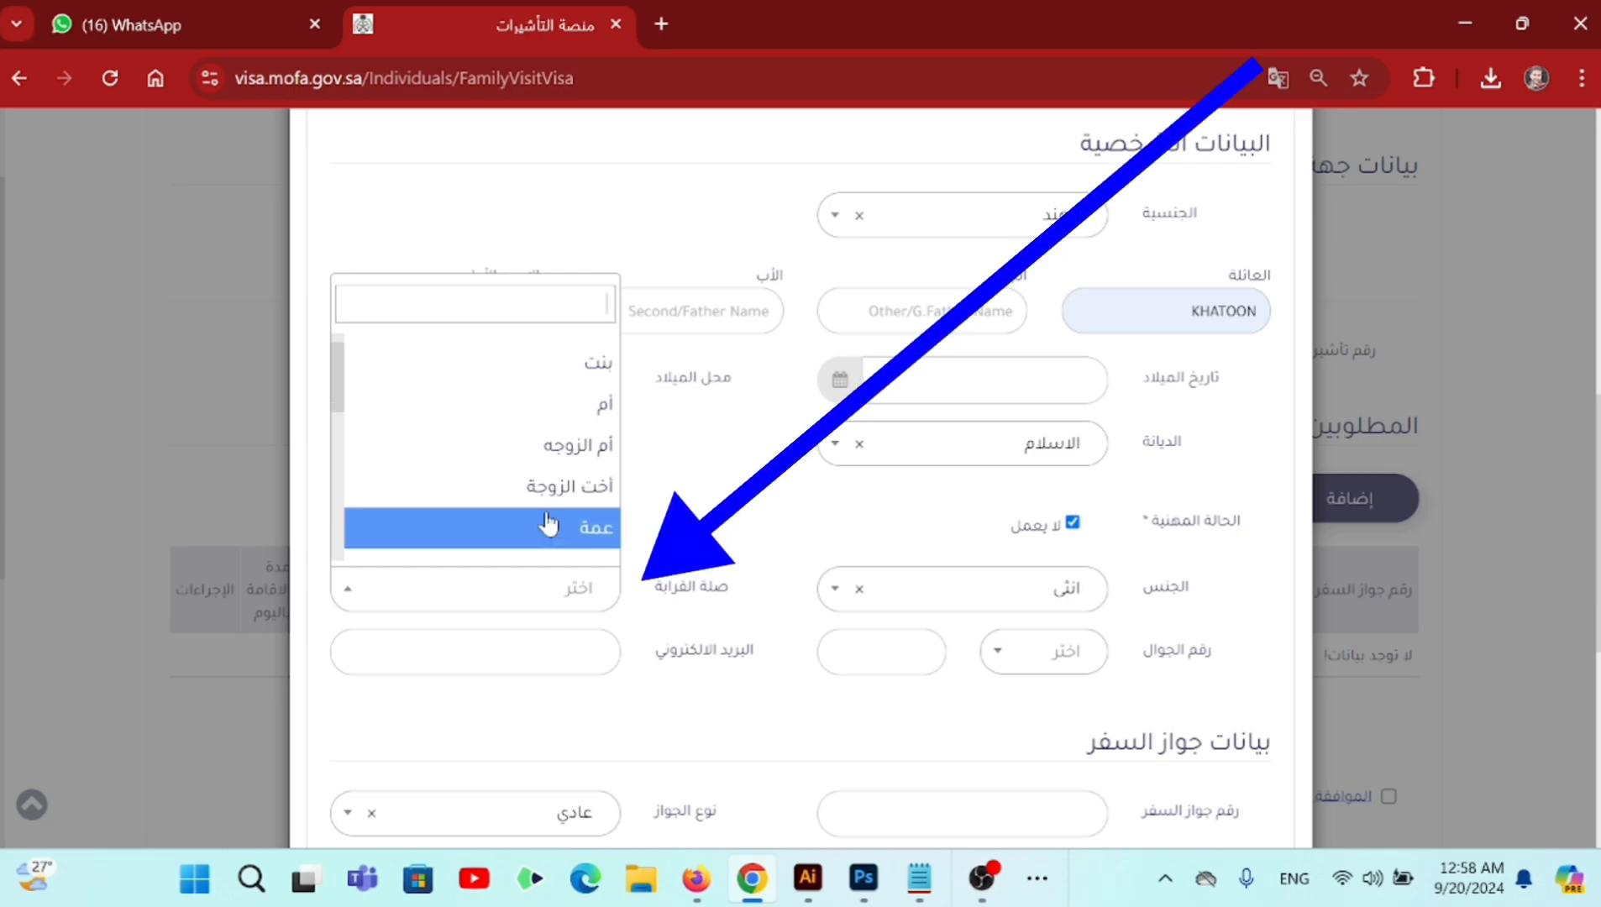
pyautogui.scroll(3, 504, 467)
pyautogui.scroll(2, 561, 472)
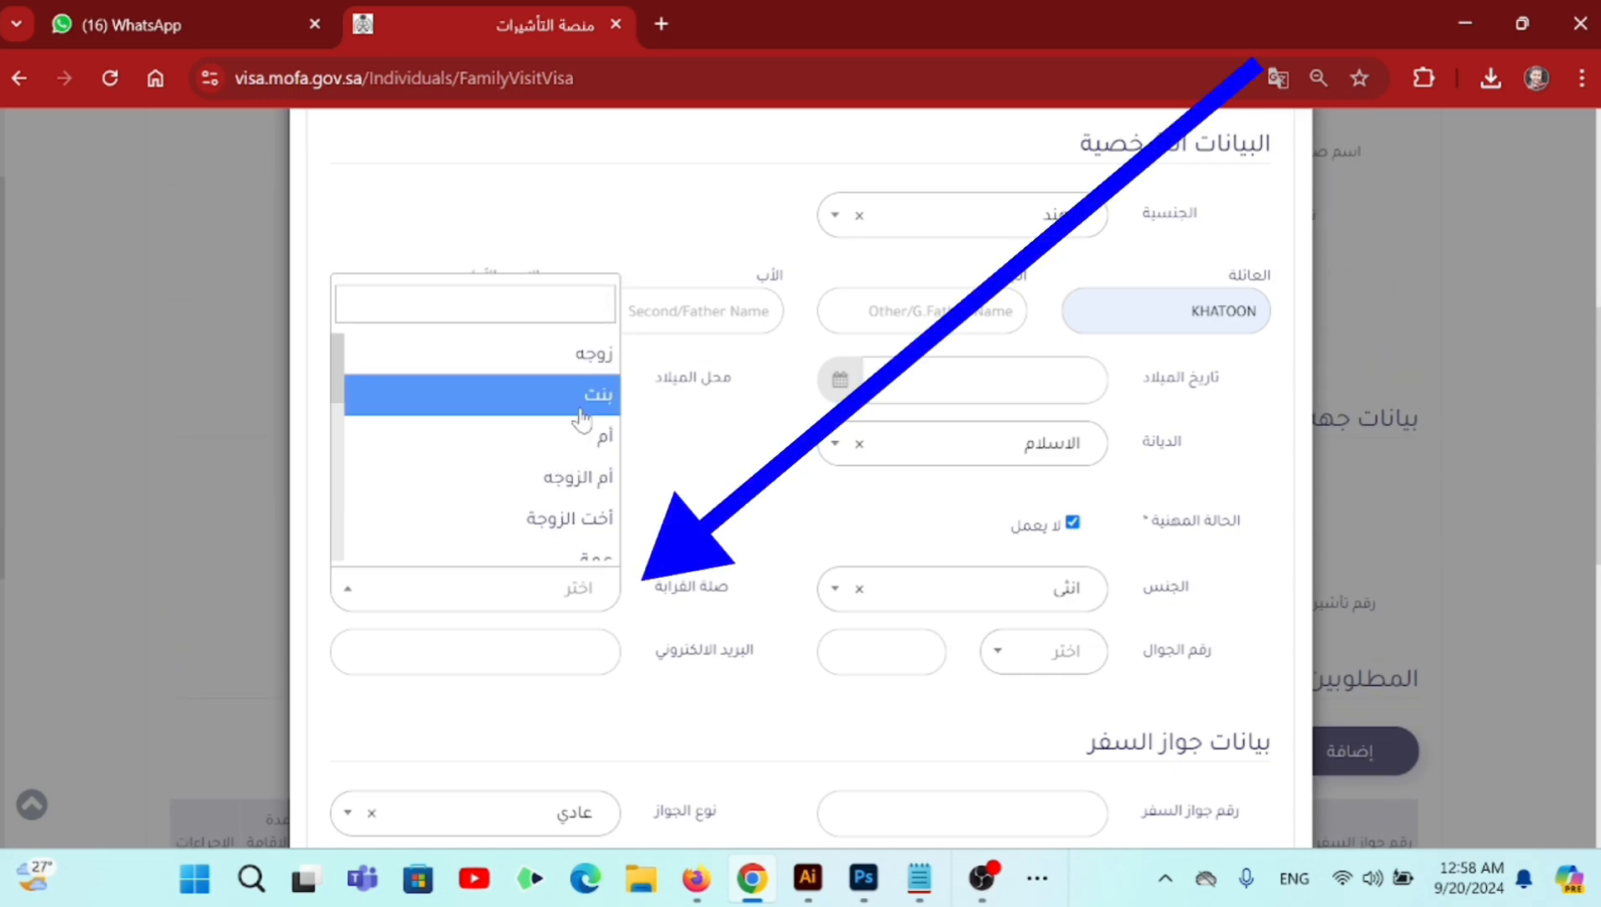
pyautogui.scroll(-2, 581, 417)
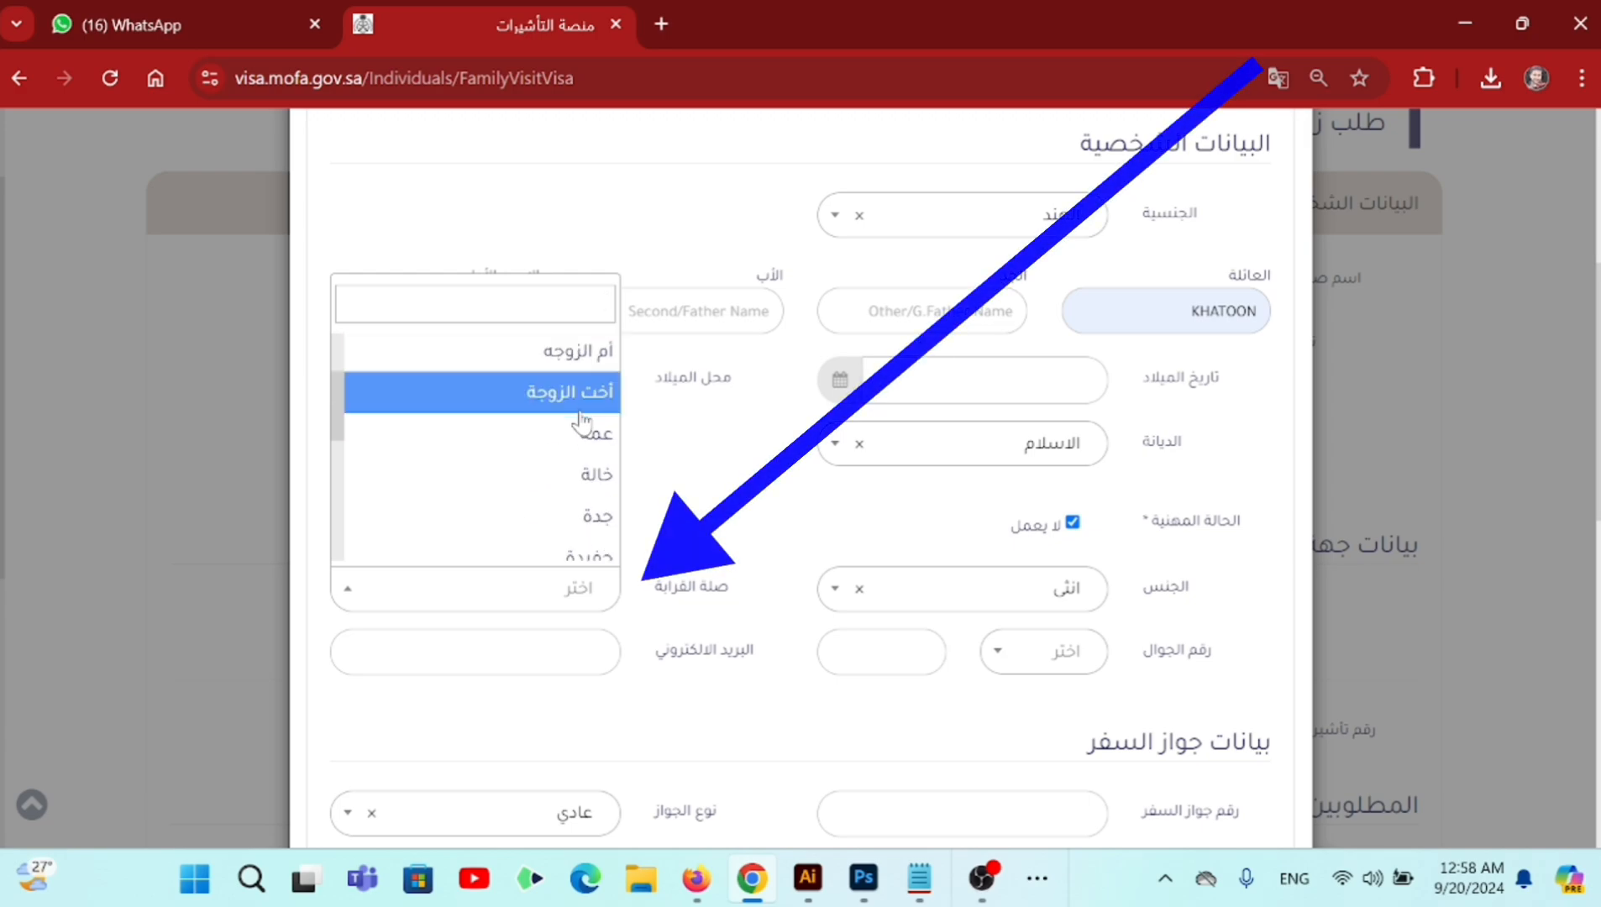
pyautogui.scroll(2, 582, 420)
pyautogui.click(591, 367)
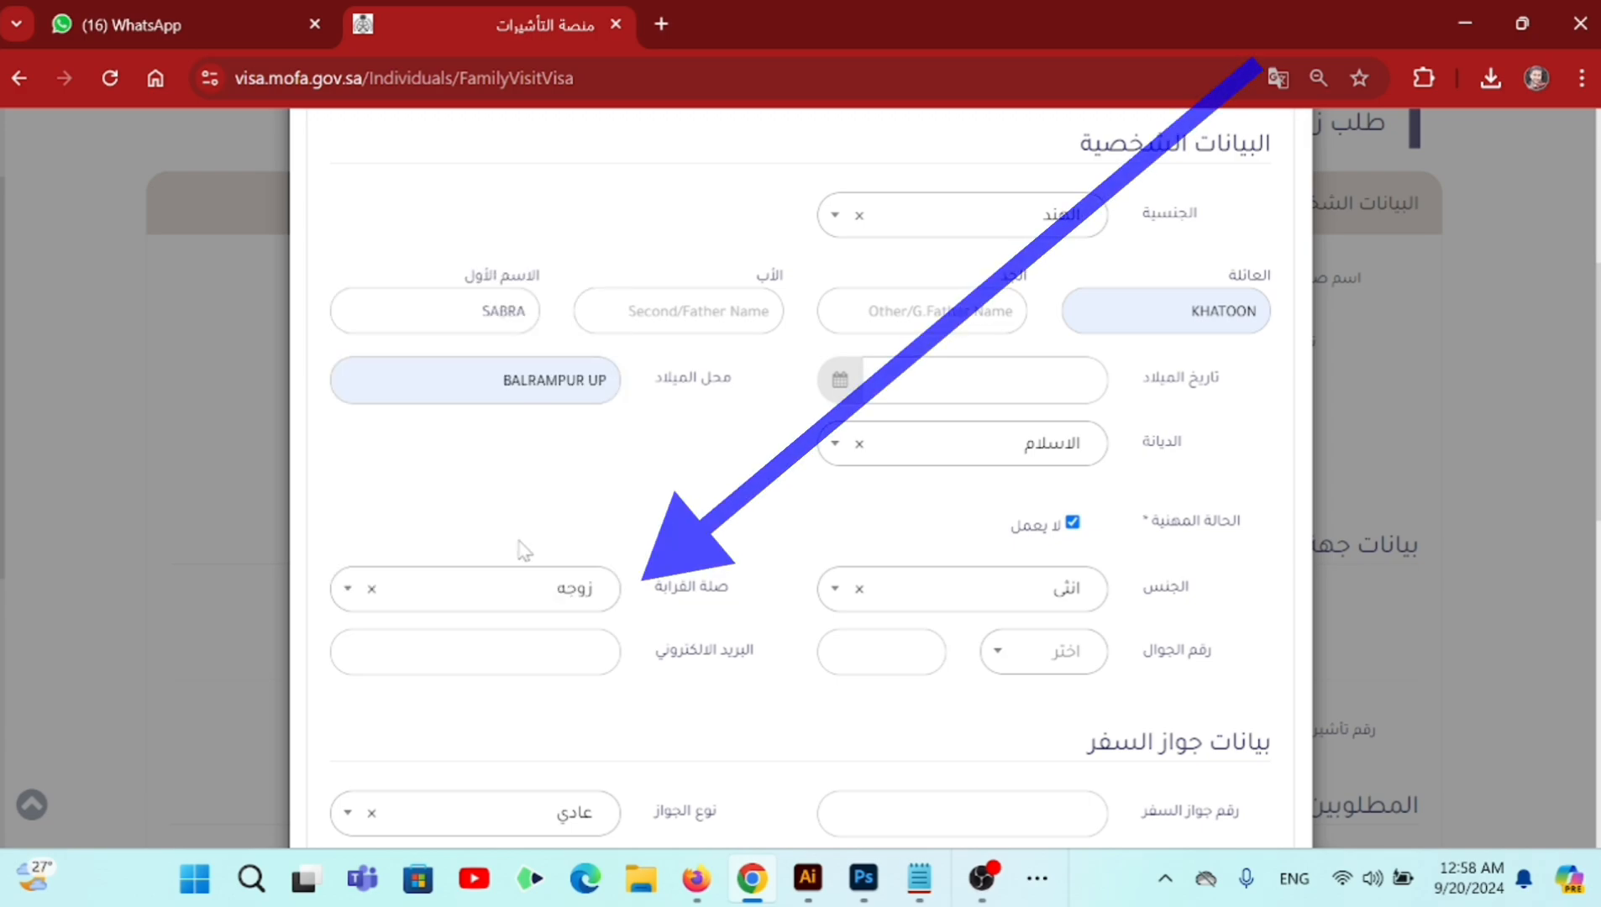
# - Set the mobile number's country code to Saudi Arabia (00966)
pyautogui.click(1065, 655)
pyautogui.write('966')
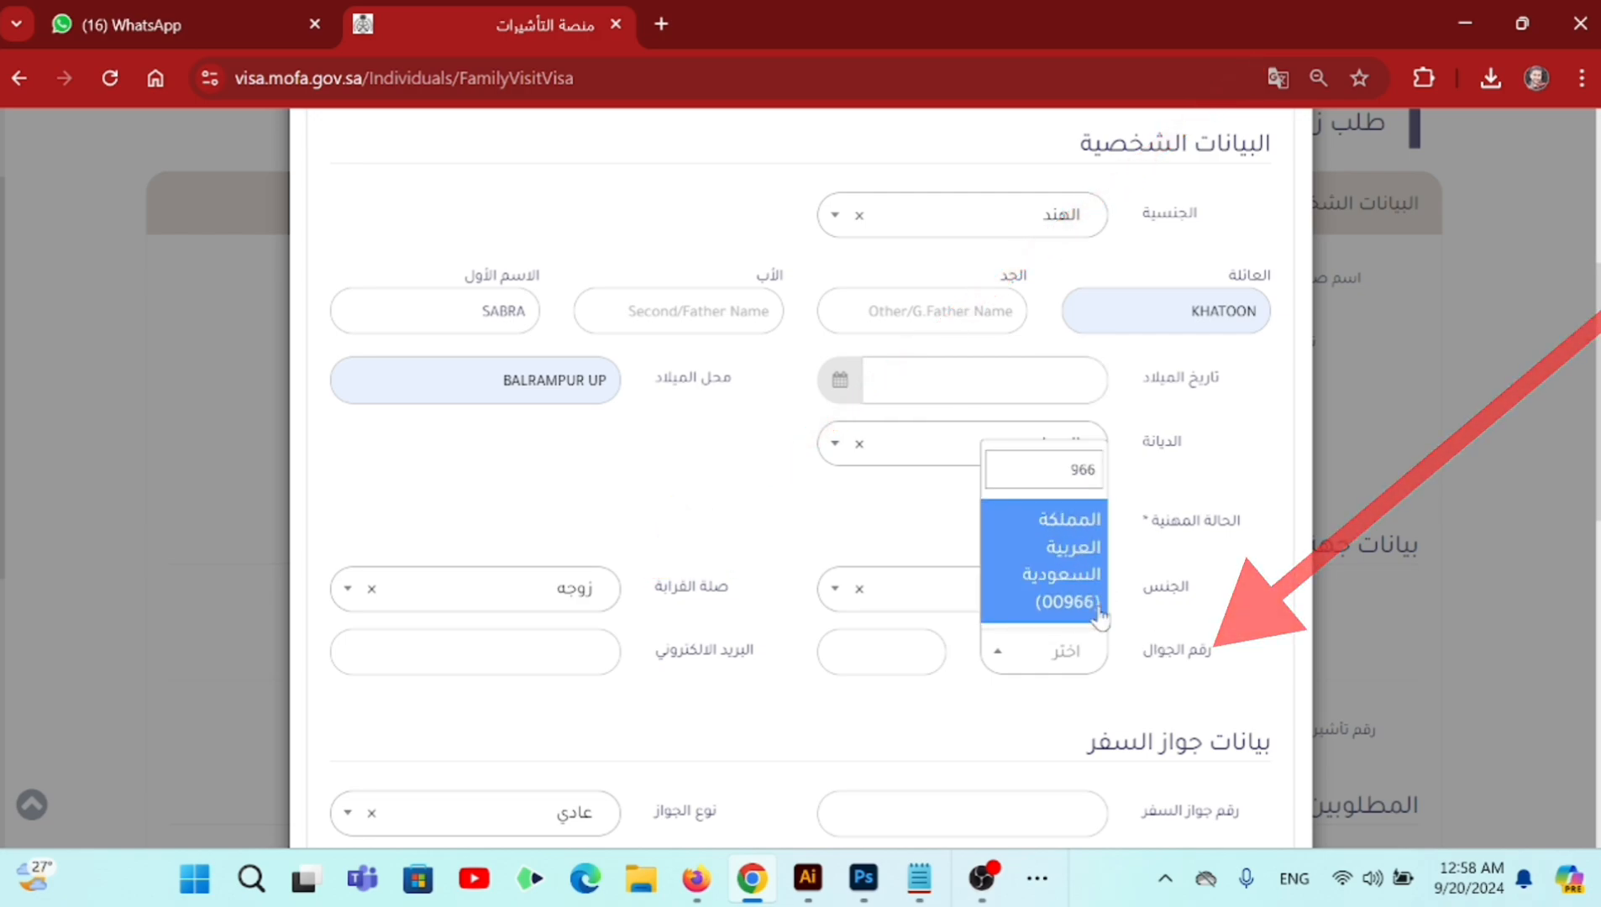
pyautogui.click(1068, 567)
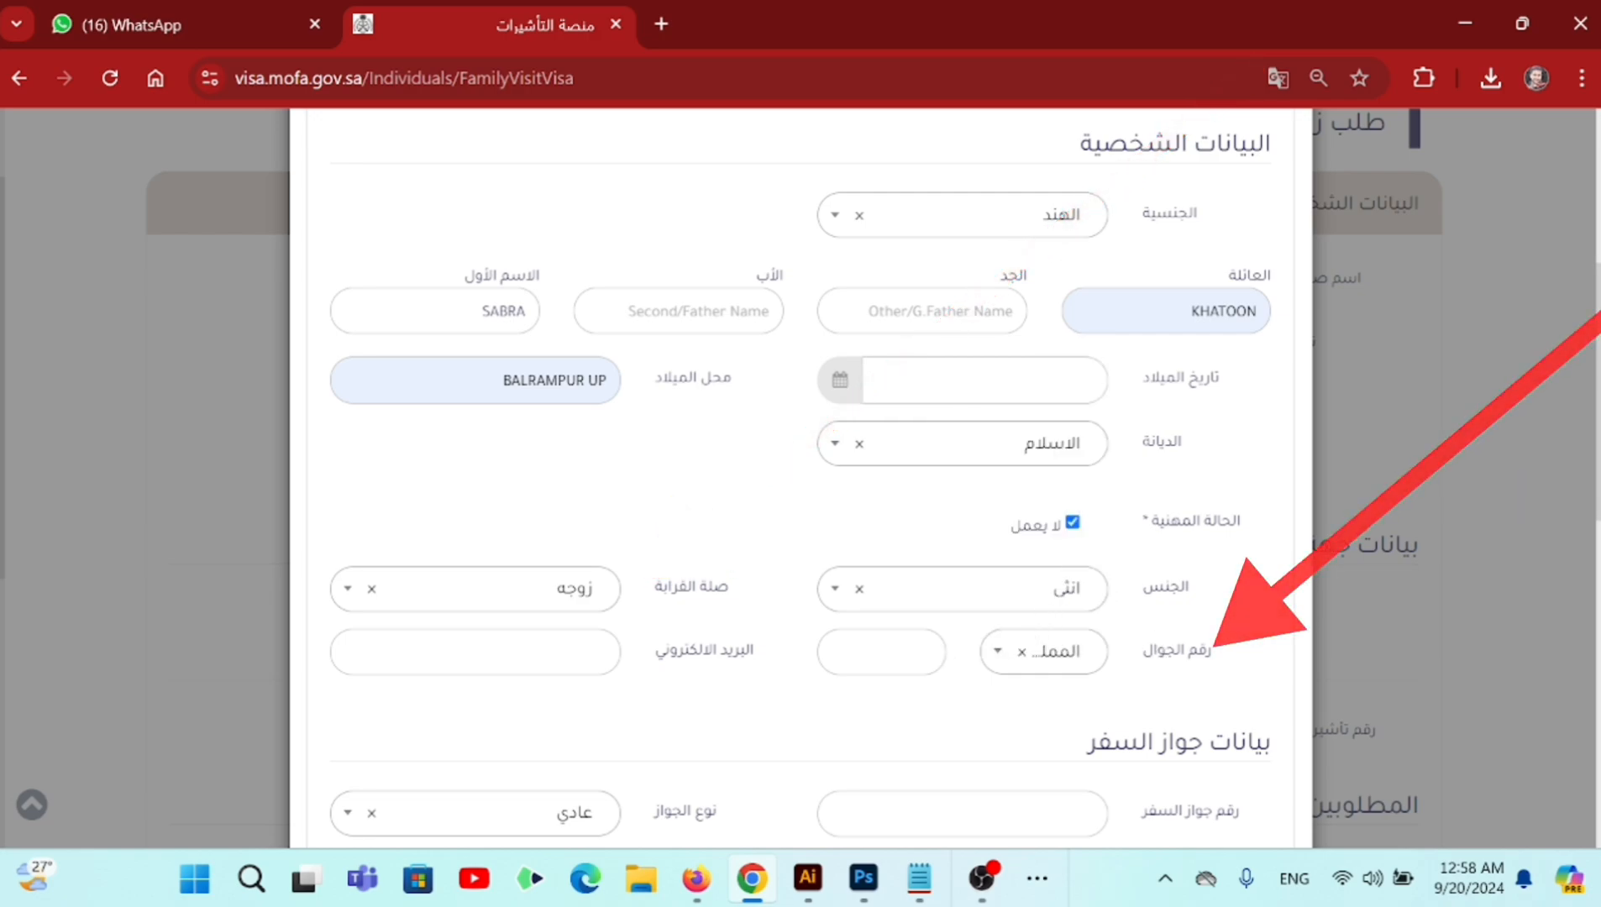
pyautogui.click(1009, 654)
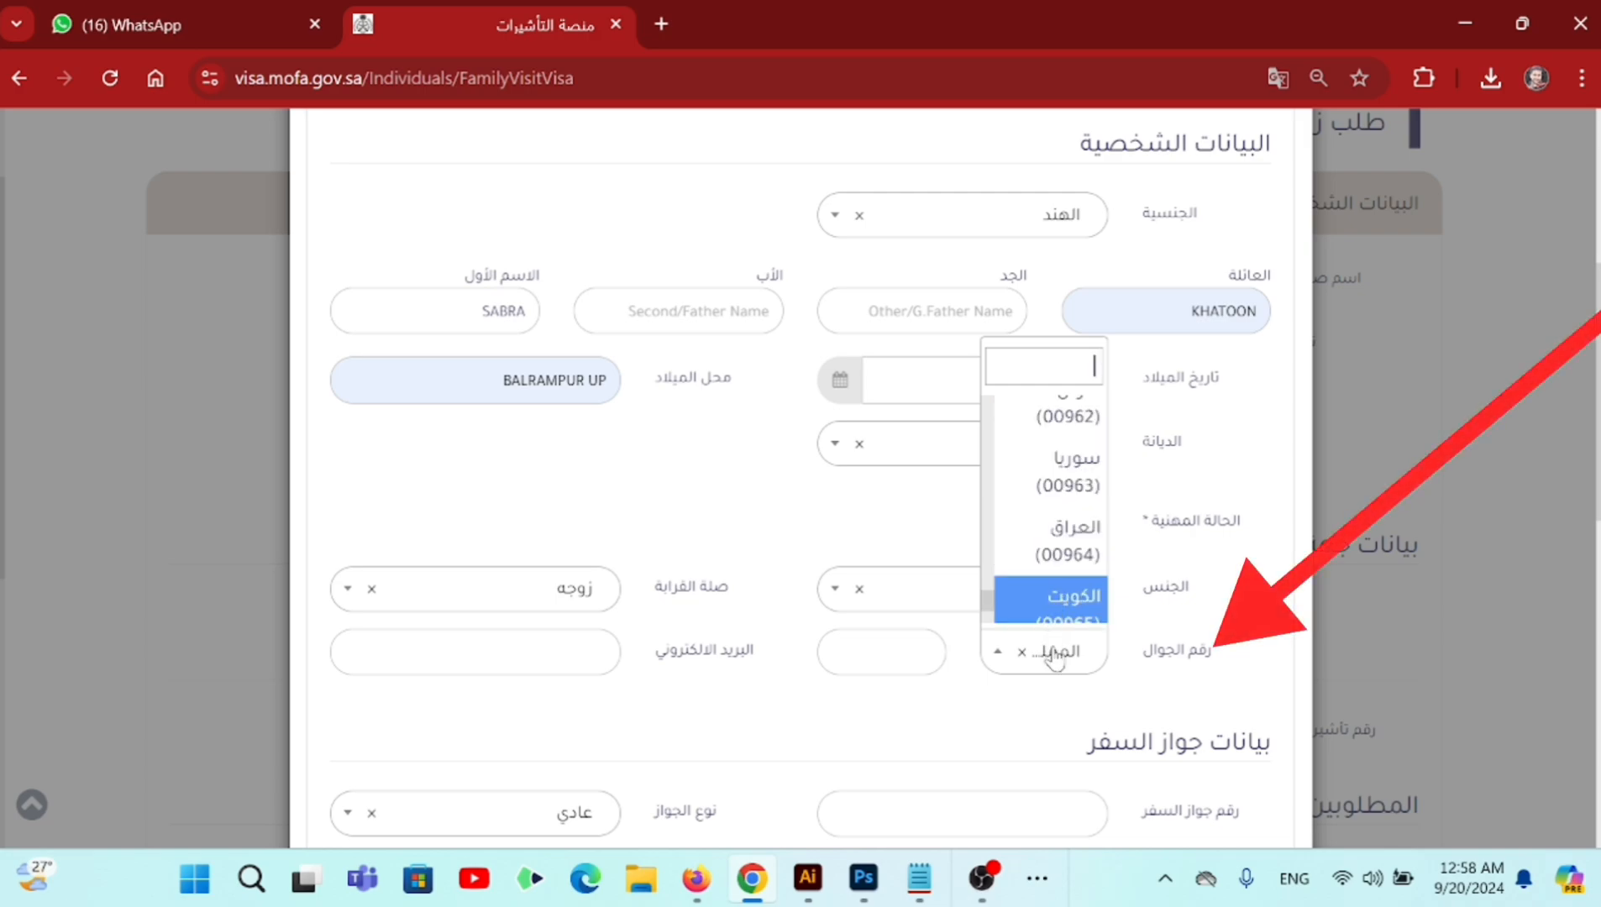
pyautogui.click(1062, 699)
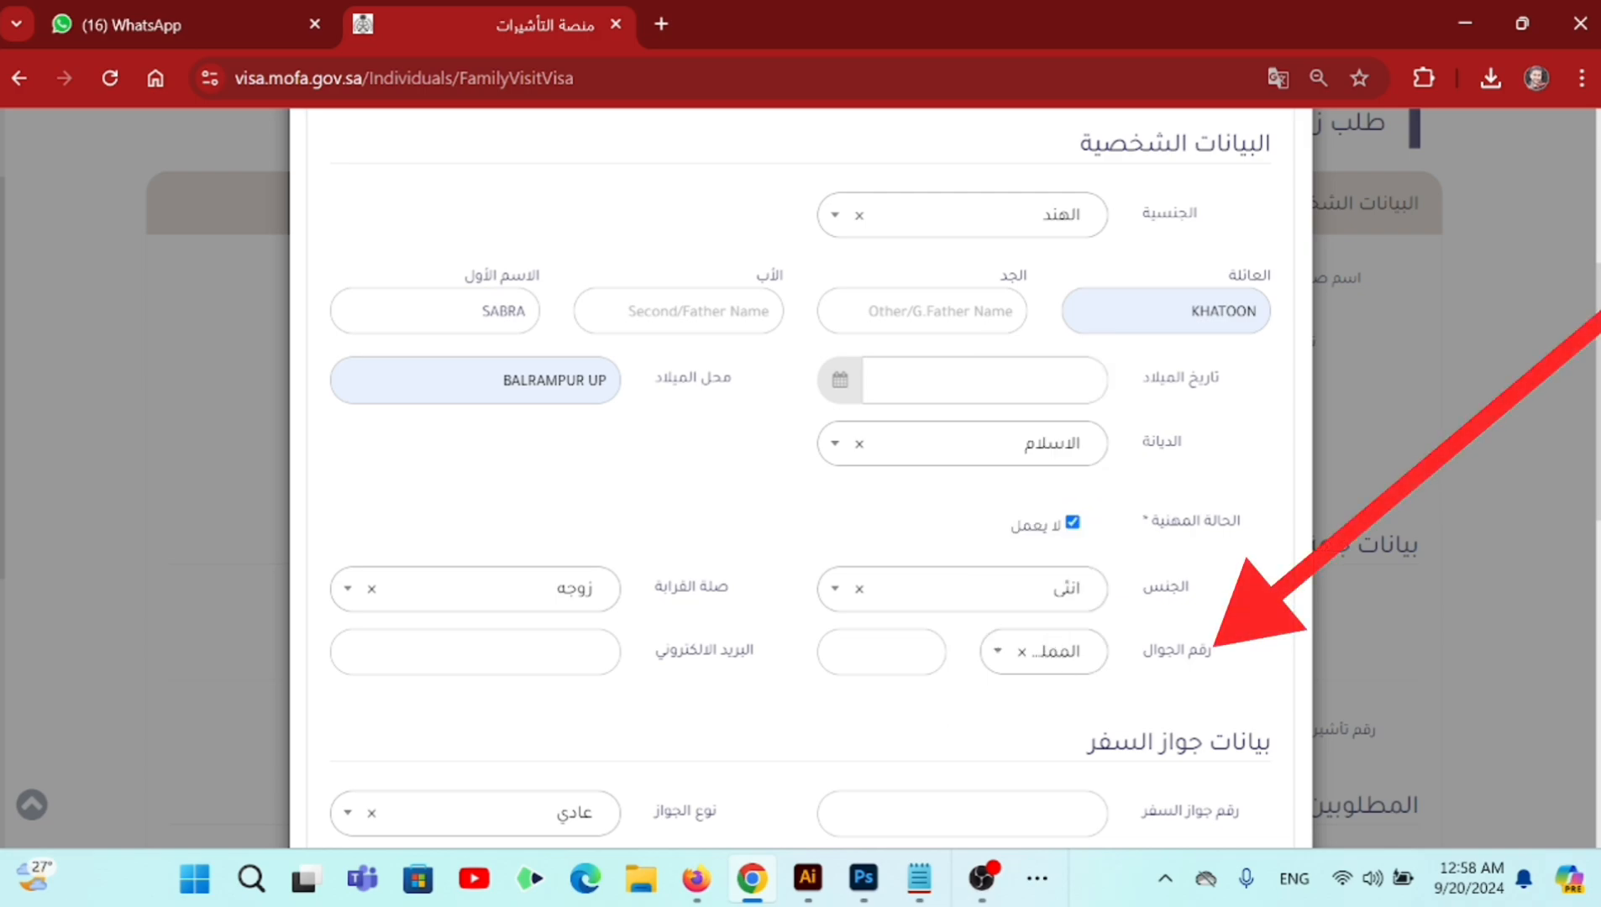
# - Fill in the visitor's mobile number and e-mail address from saved autofill entries
pyautogui.click(883, 654)
pyautogui.click(827, 511)
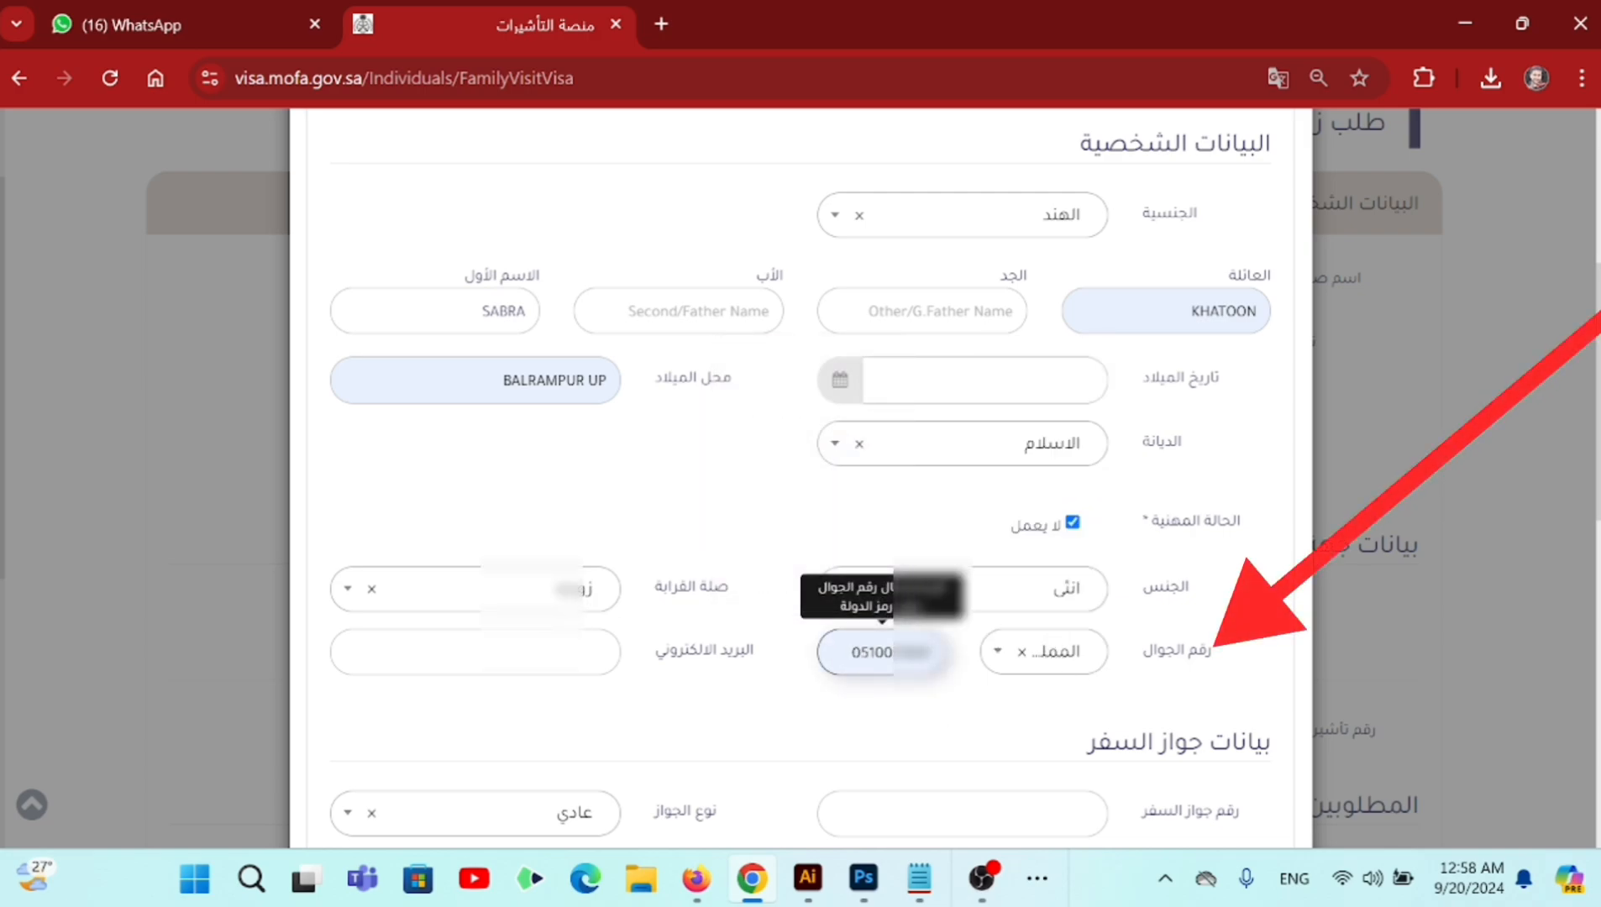
pyautogui.moveTo(721, 654); pyautogui.dragTo(664, 652)
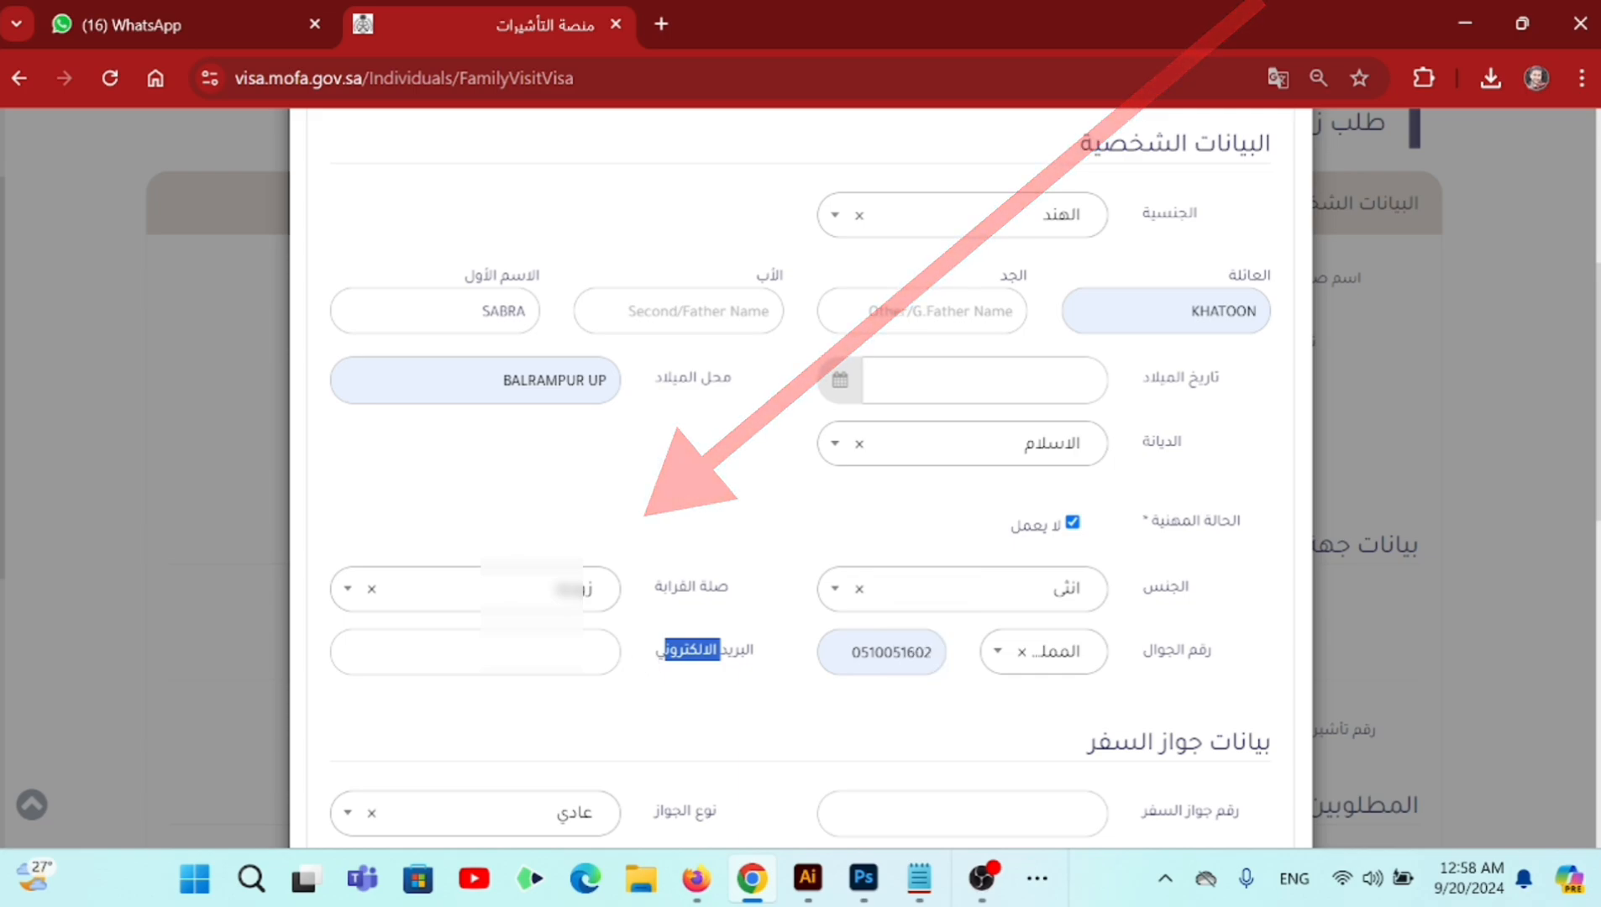
pyautogui.scroll(-2, 639, 659)
pyautogui.click(605, 526)
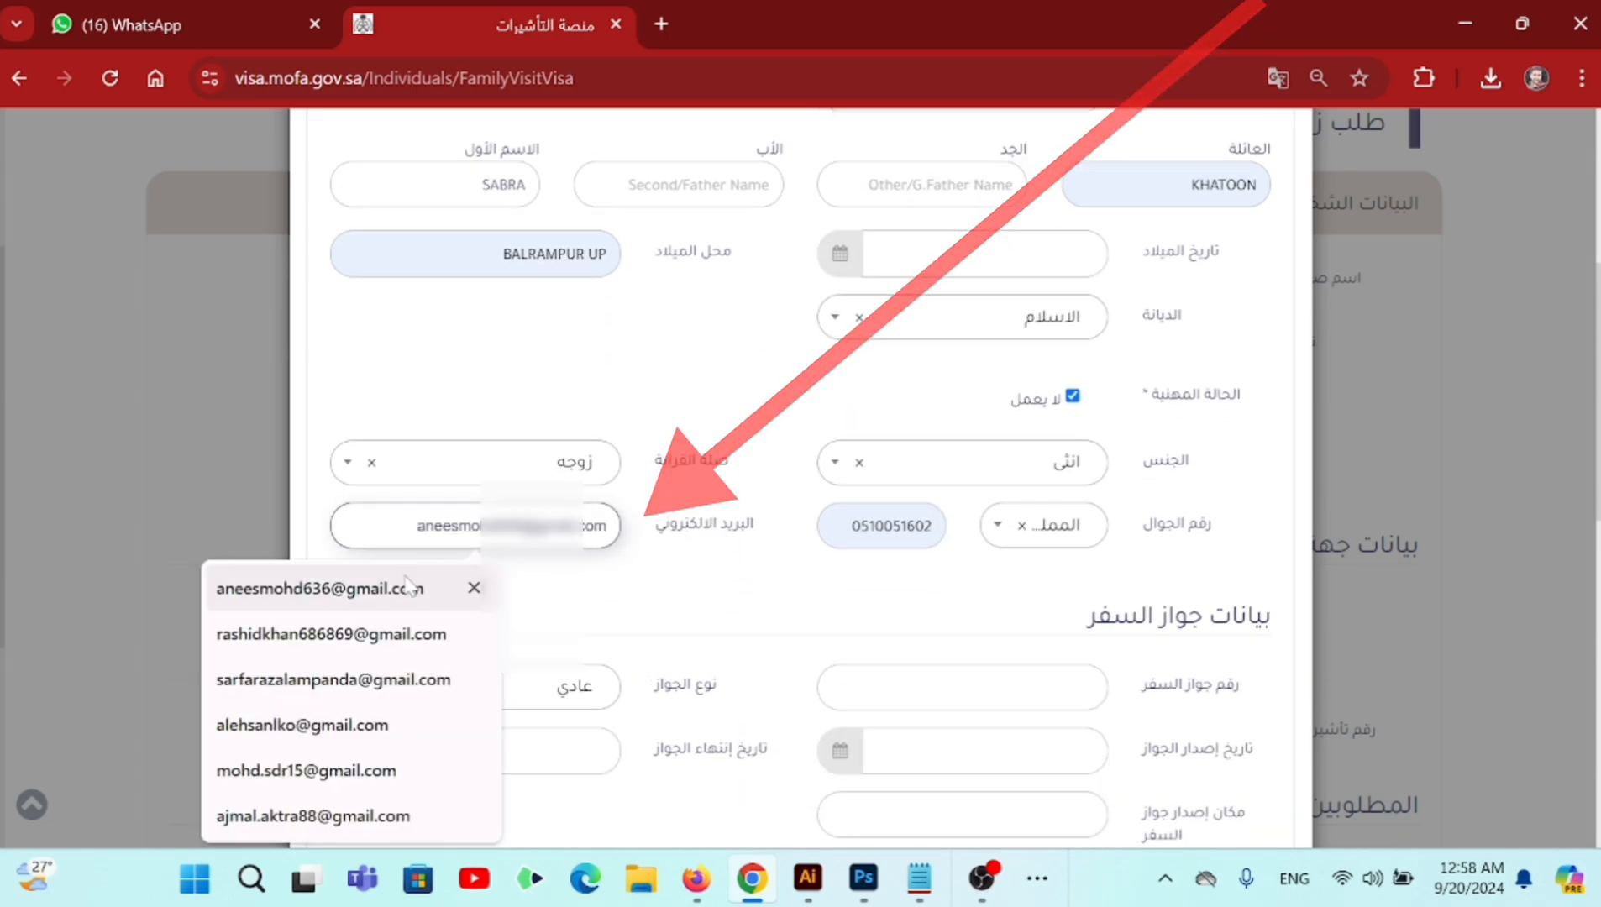
pyautogui.click(411, 594)
pyautogui.scroll(-2, 1058, 576)
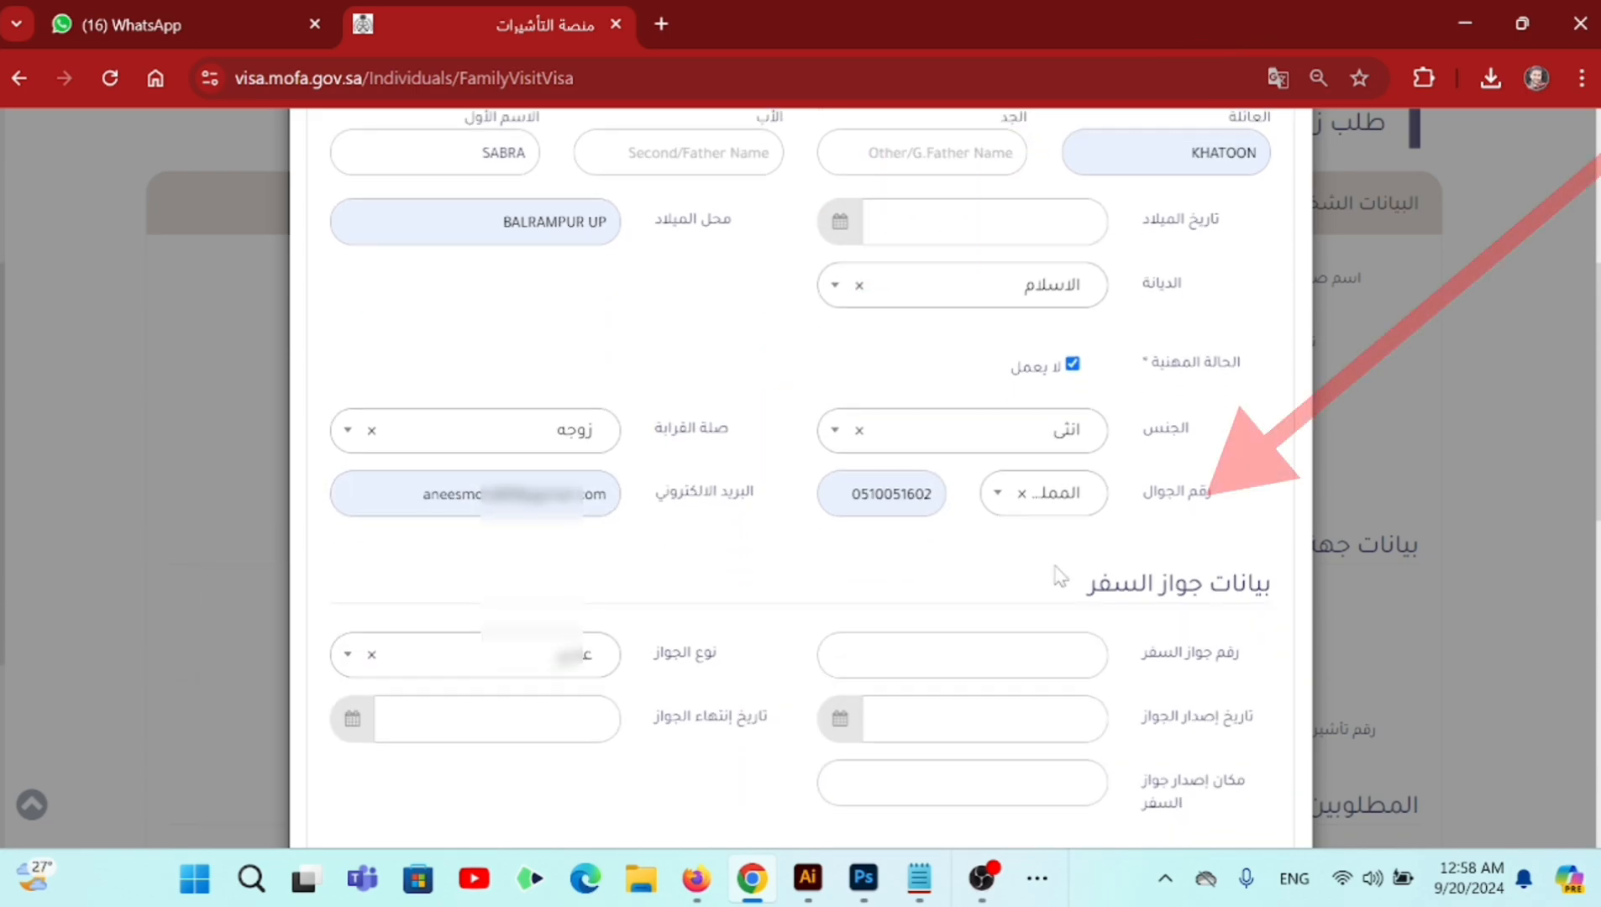
# - Fill in the saved passport number and keep the ordinary passport type
pyautogui.moveTo(1097, 500); pyautogui.dragTo(1255, 492)
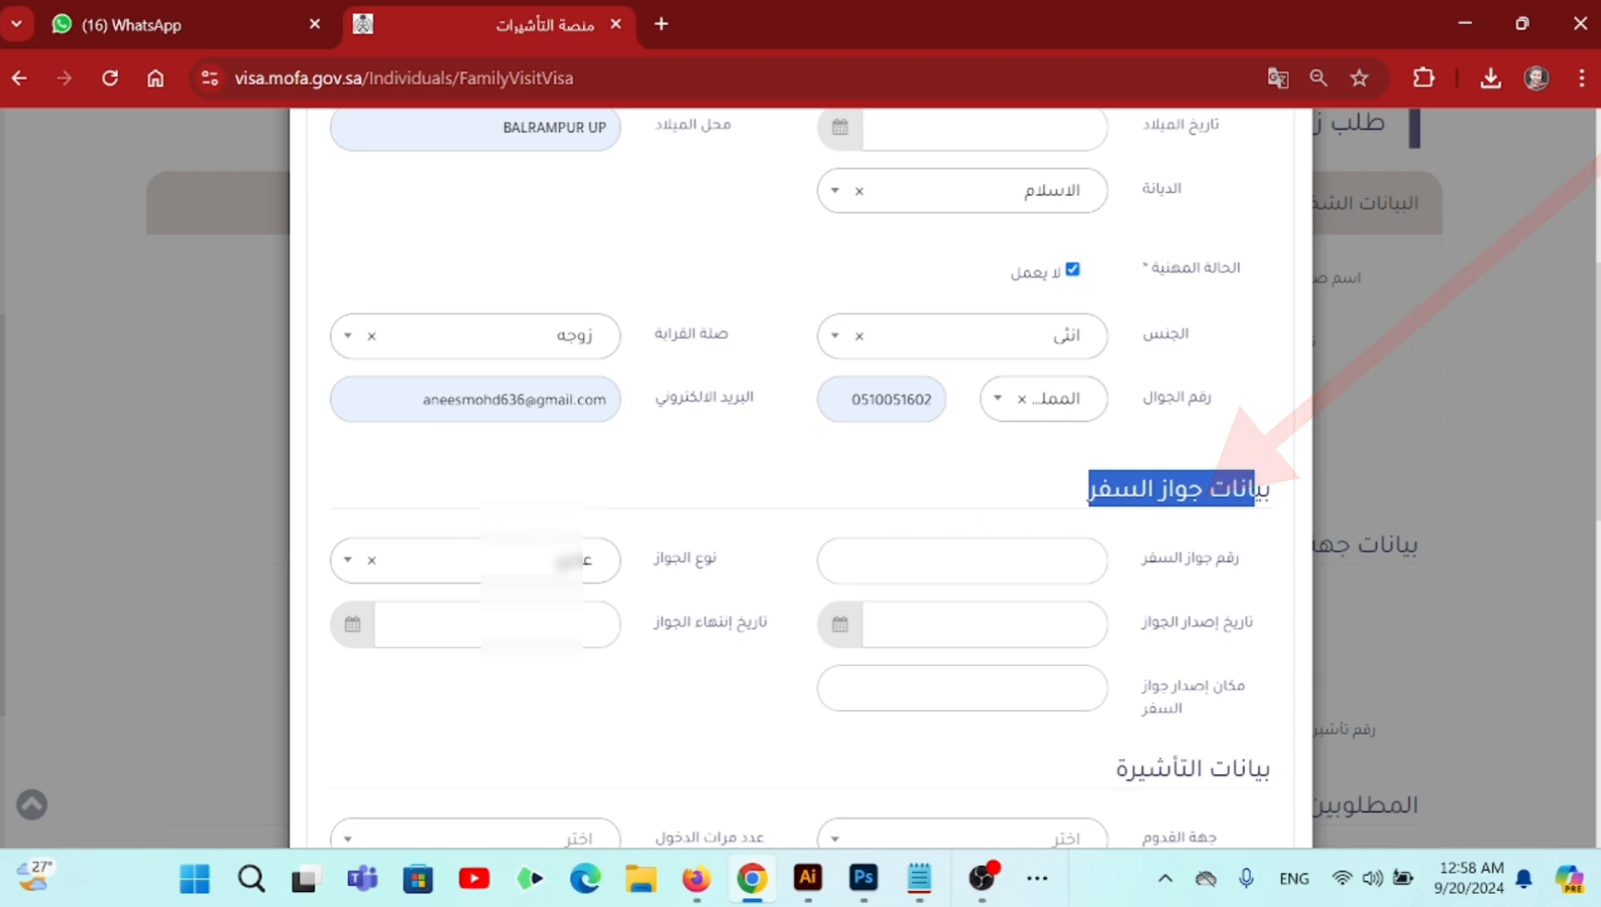
pyautogui.click(924, 560)
pyautogui.click(915, 457)
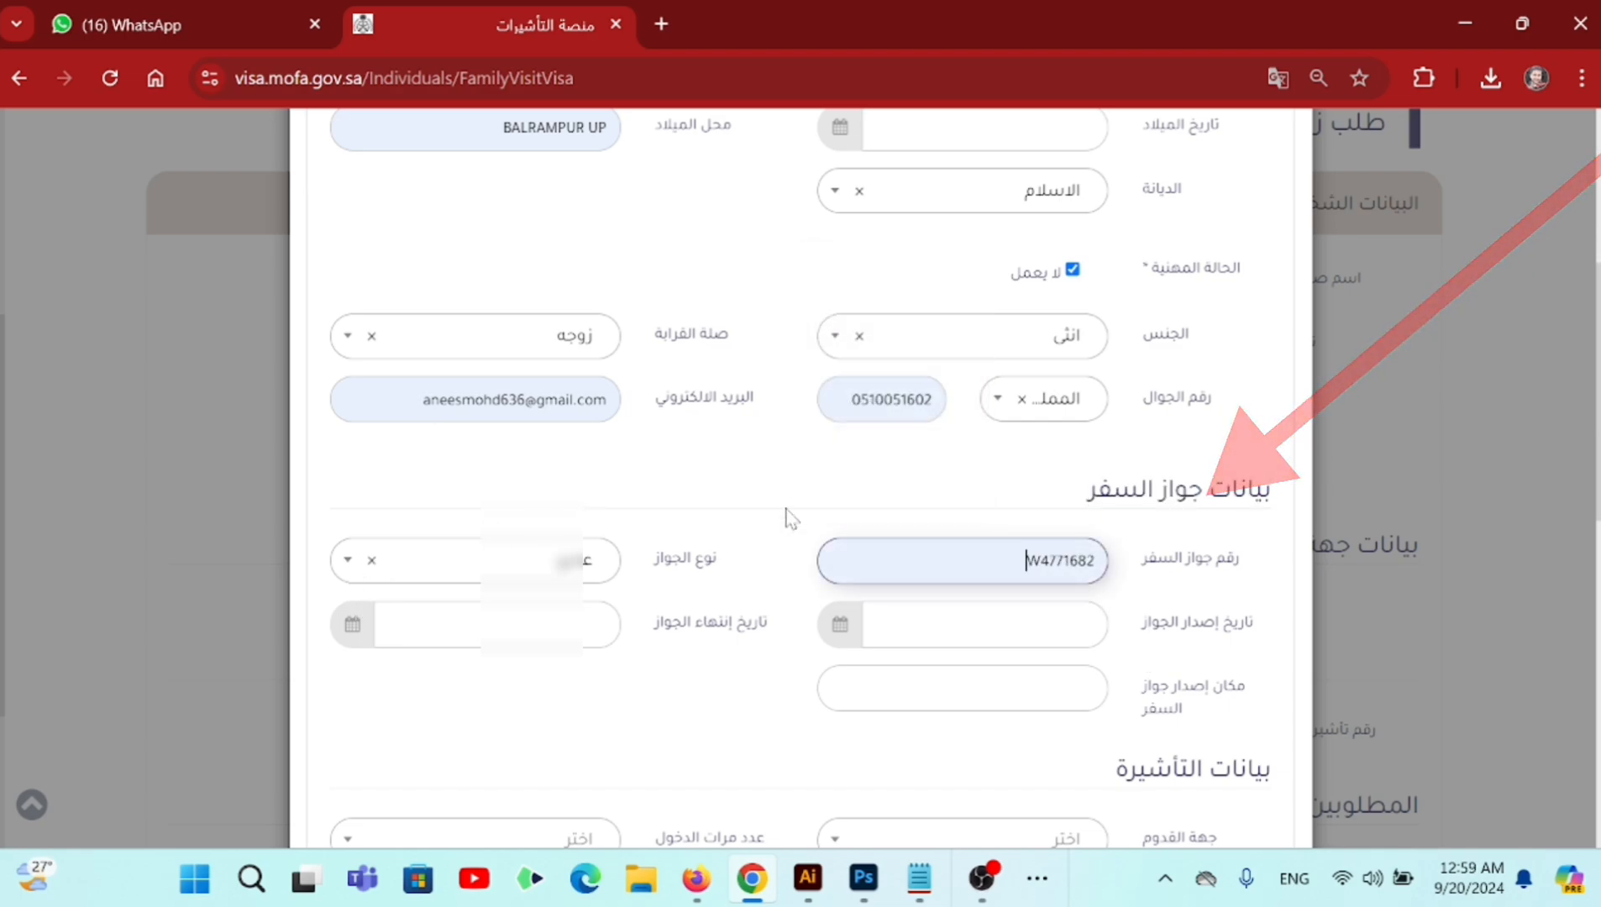
pyautogui.moveTo(660, 558); pyautogui.dragTo(718, 559)
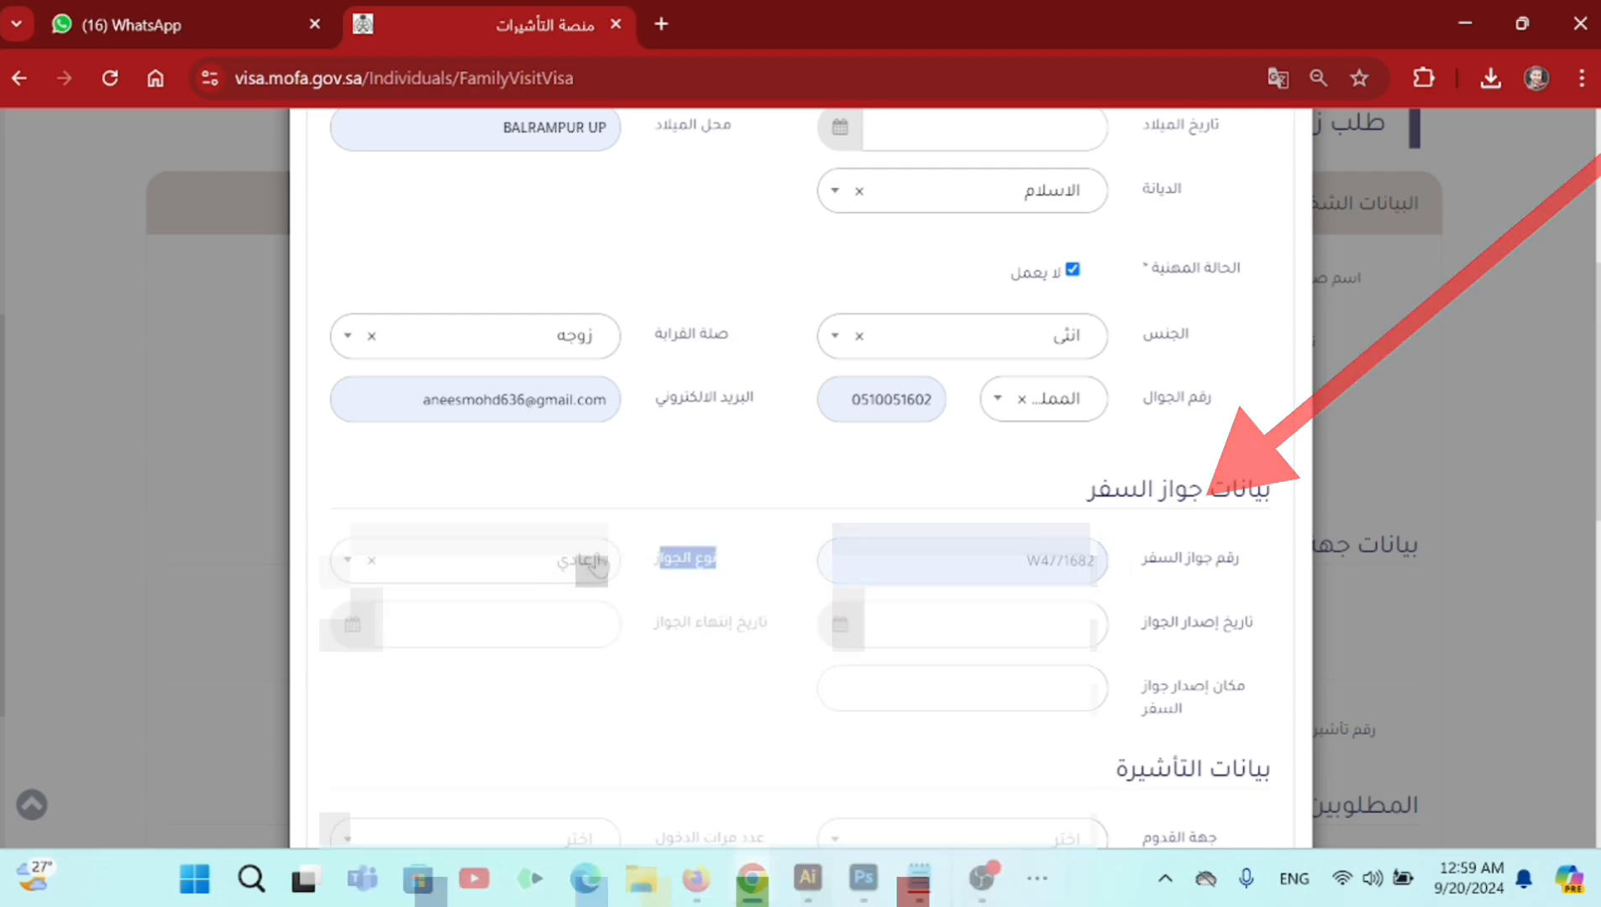
pyautogui.click(572, 558)
pyautogui.click(572, 558)
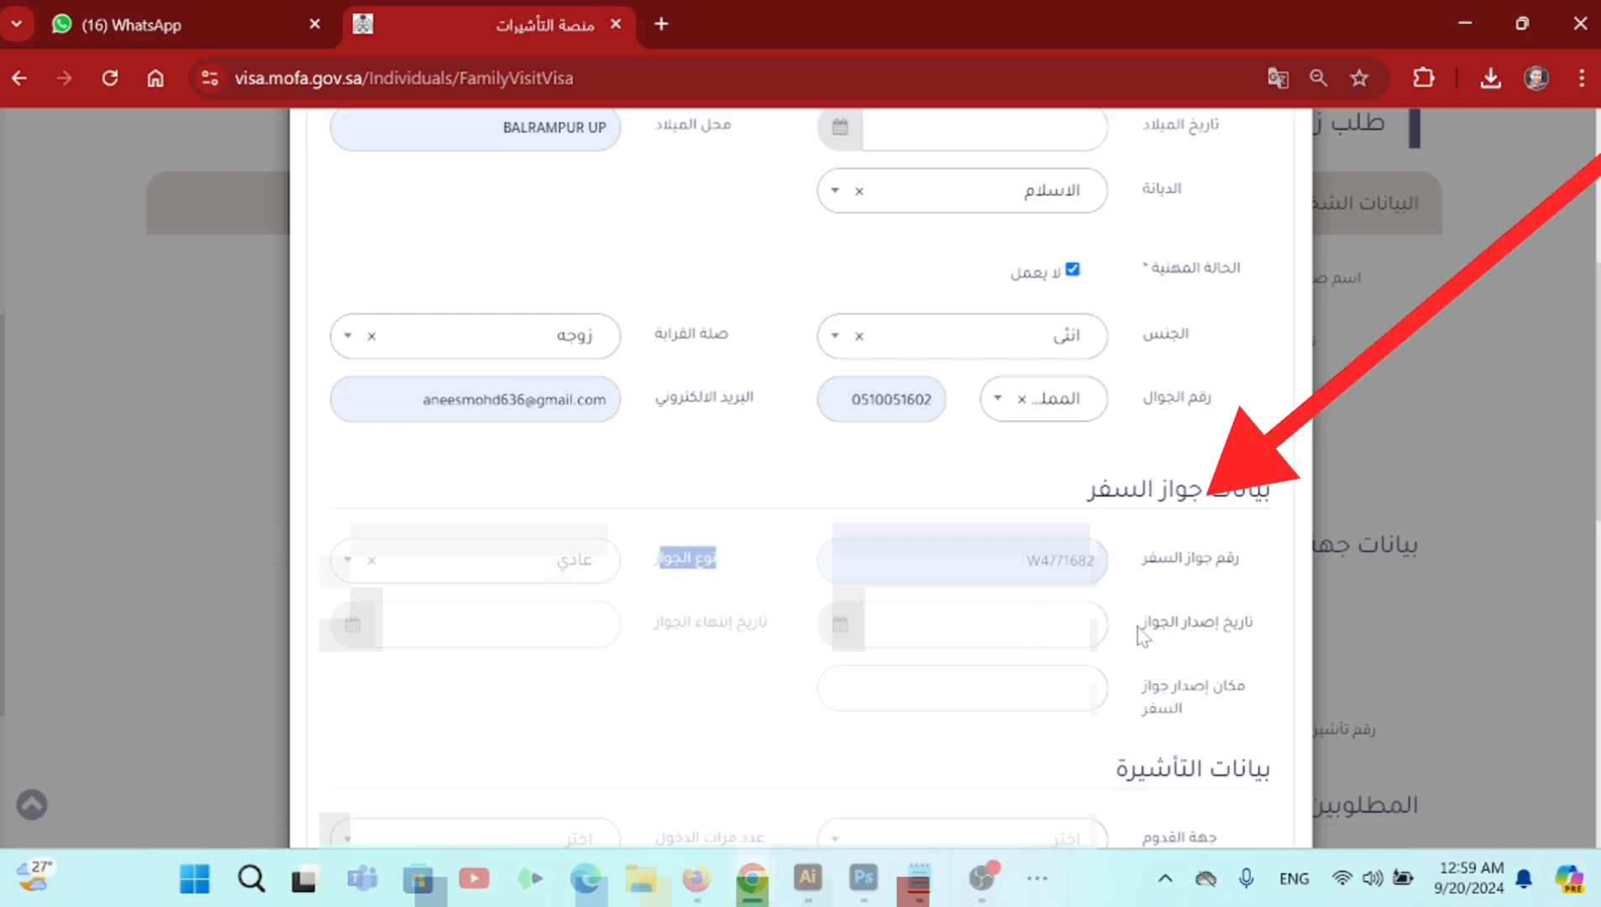
# - Set the passport issue date to 2013/09/11
pyautogui.moveTo(1142, 626); pyautogui.dragTo(1250, 626)
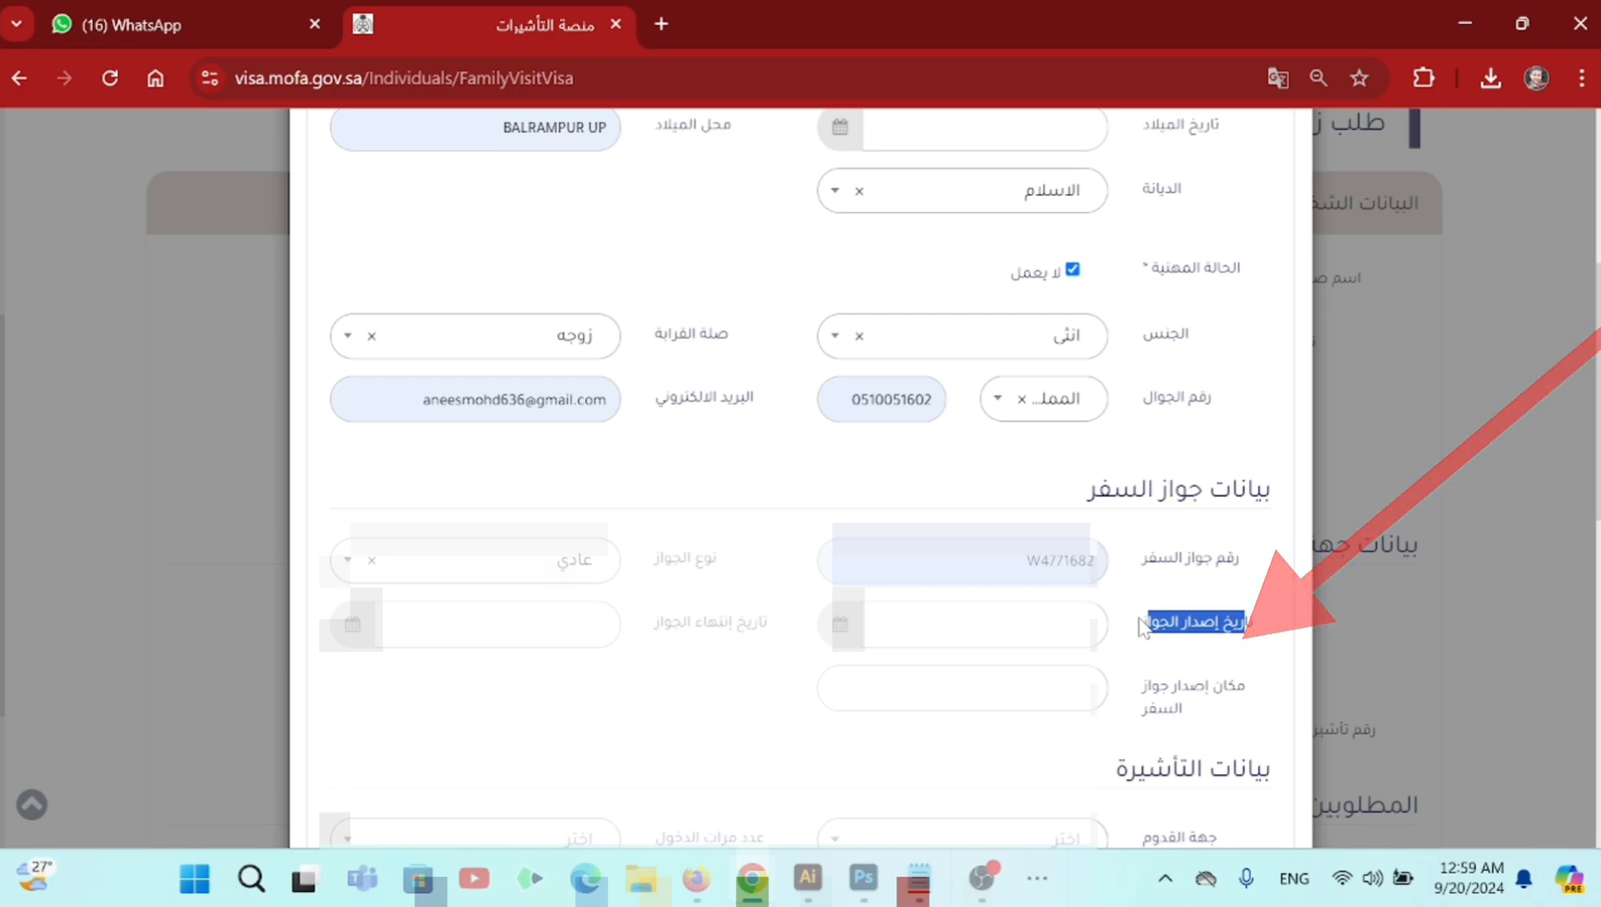
pyautogui.click(975, 624)
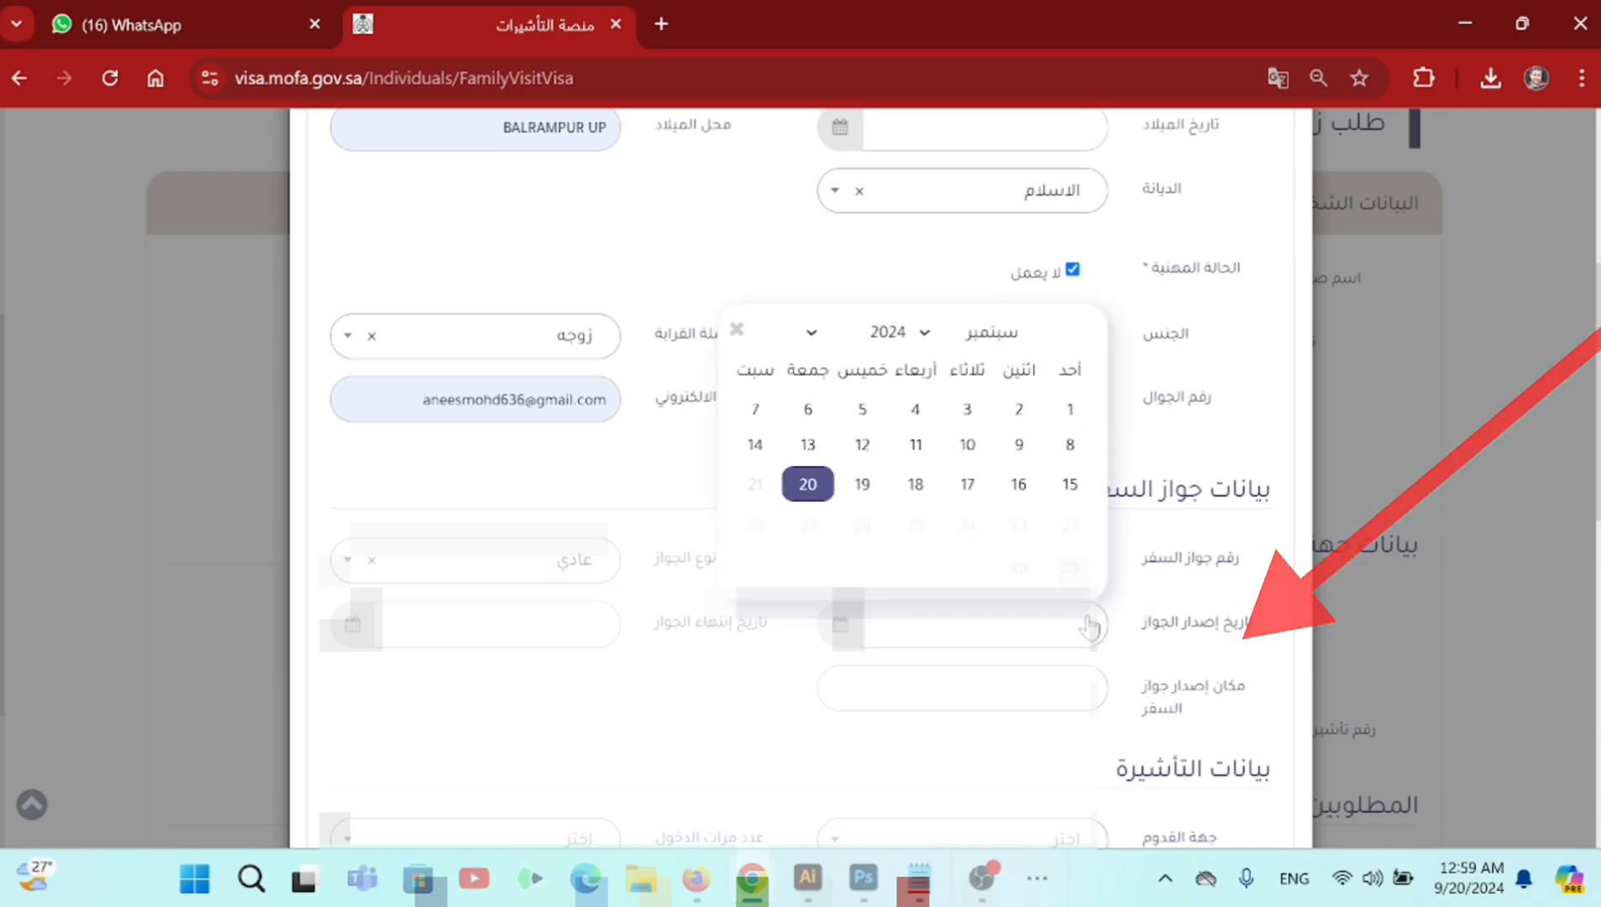
pyautogui.click(895, 332)
pyautogui.click(868, 468)
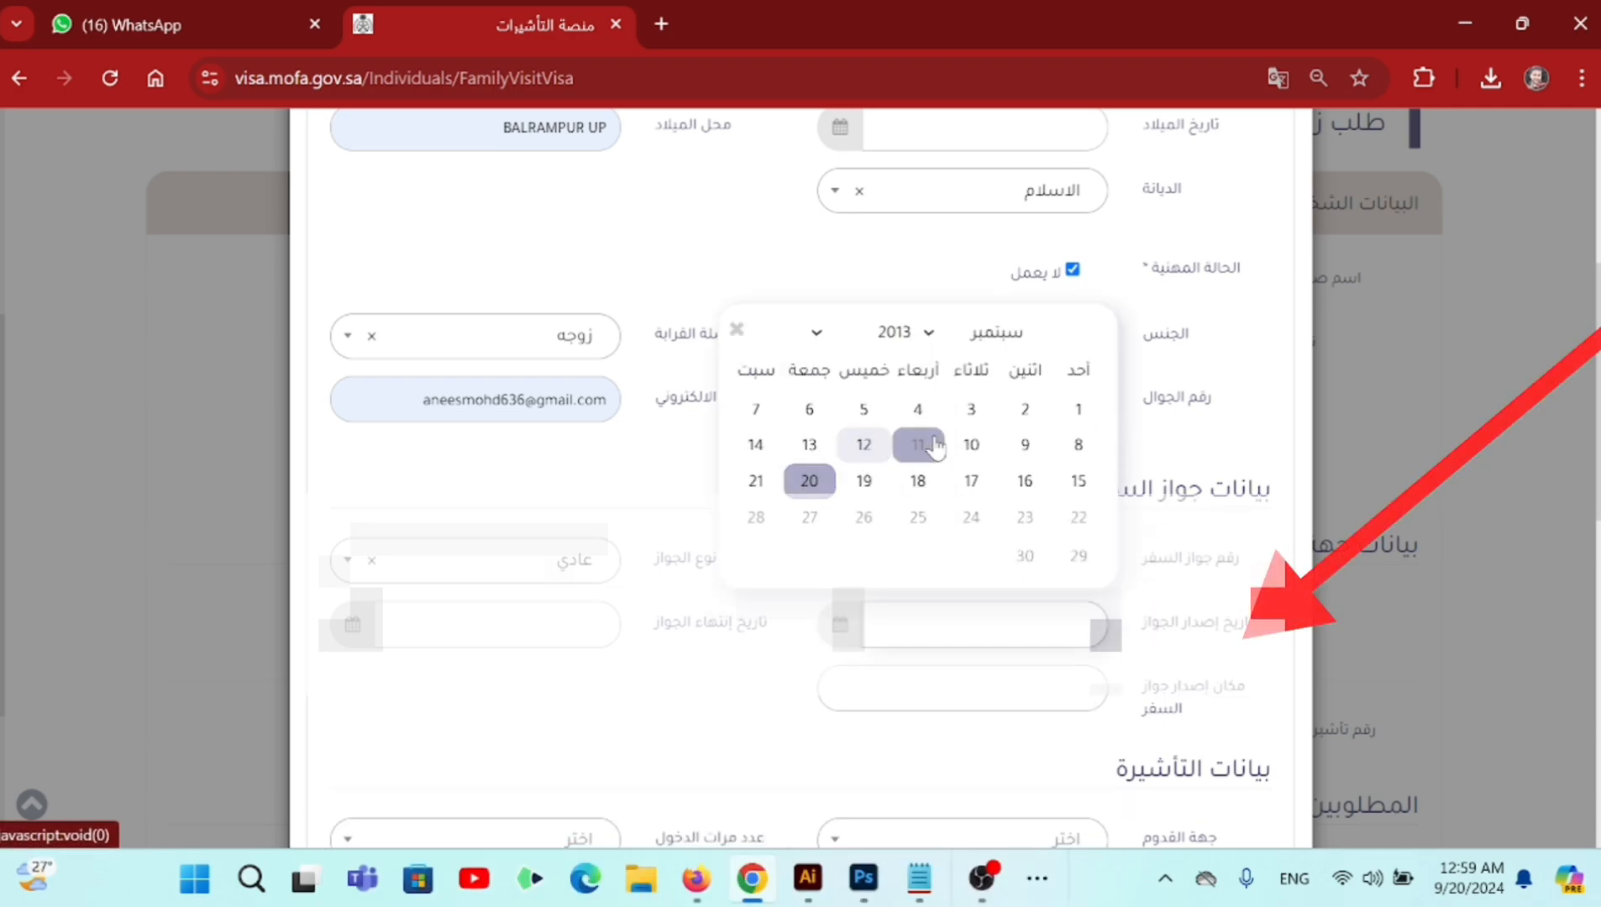
pyautogui.click(918, 444)
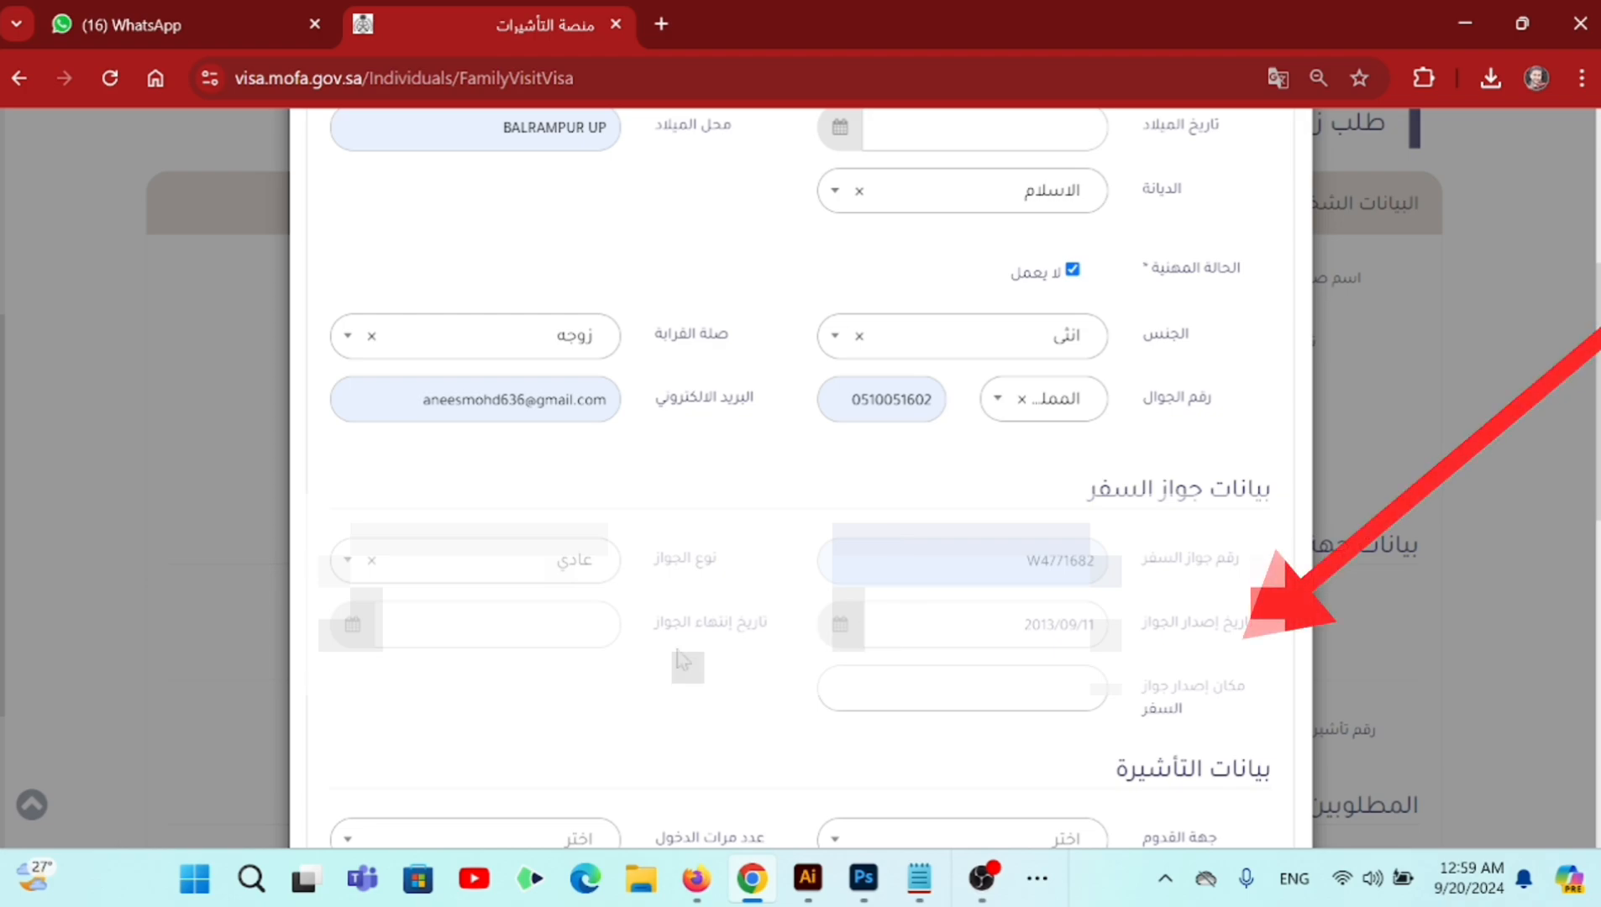
# - Set the passport expiry date to 2038/03/23
pyautogui.doubleClick(713, 626)
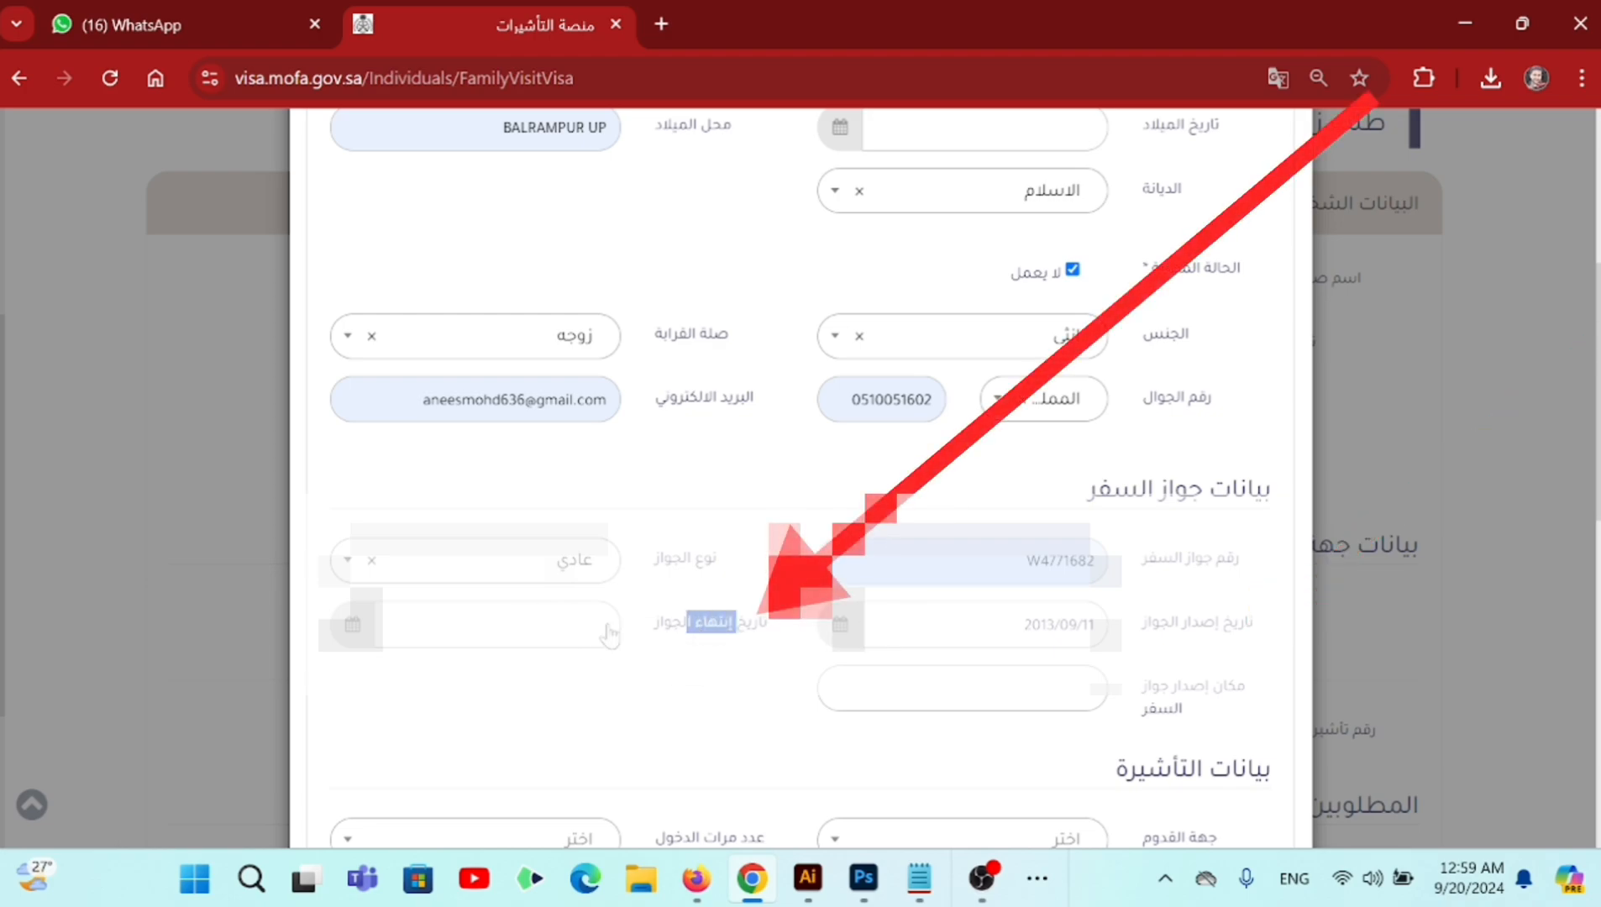
pyautogui.click(558, 626)
pyautogui.click(404, 285)
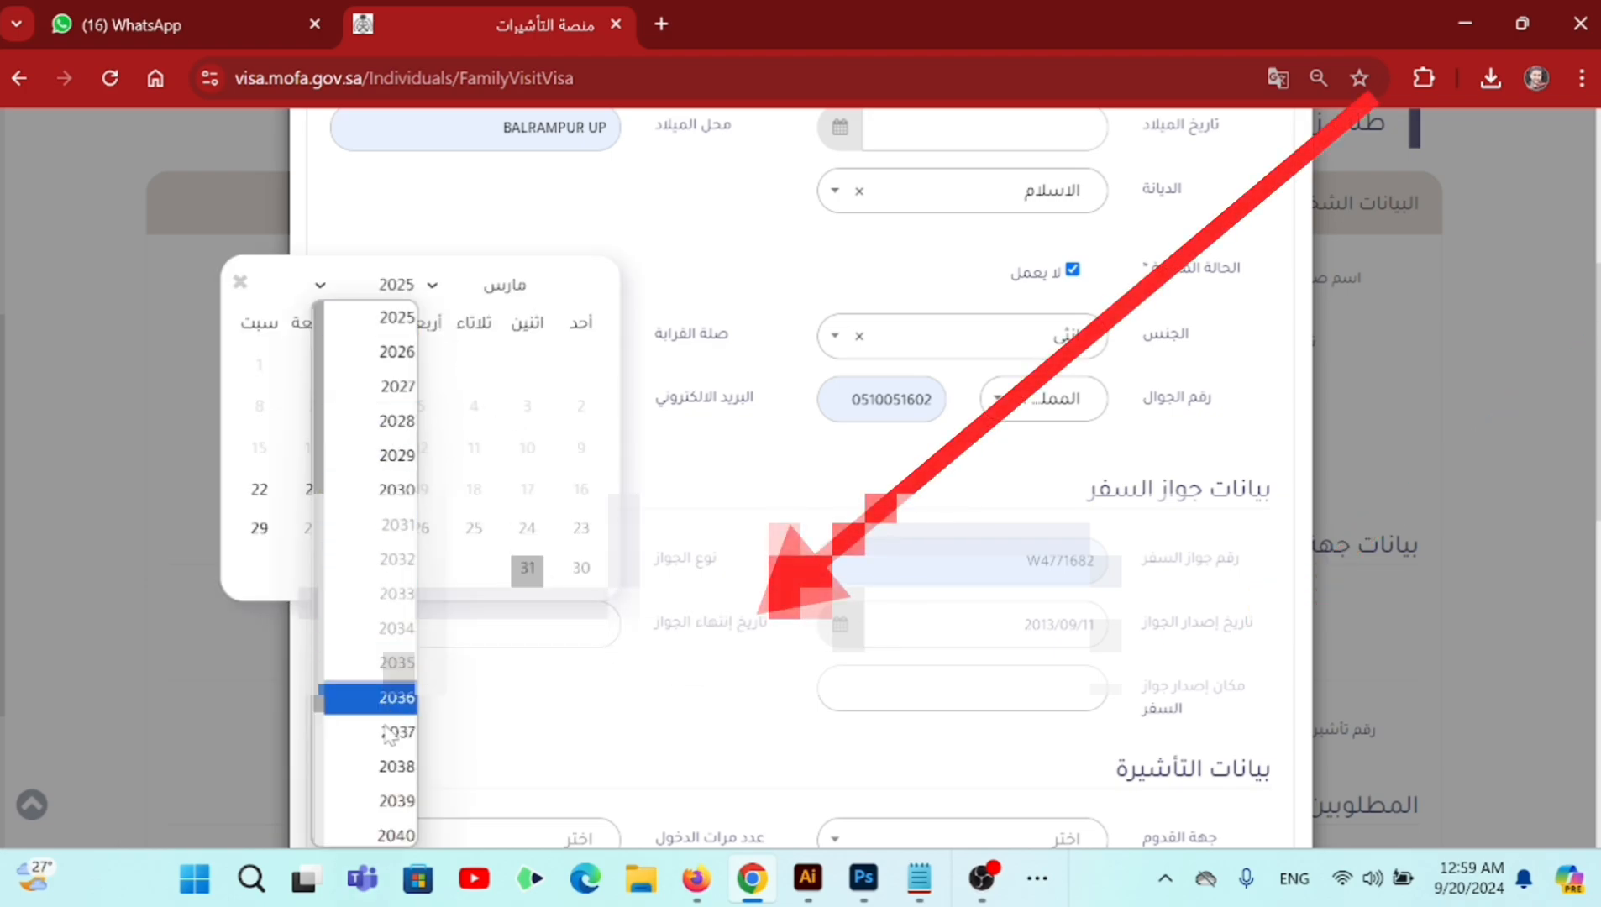
pyautogui.click(397, 766)
pyautogui.click(483, 488)
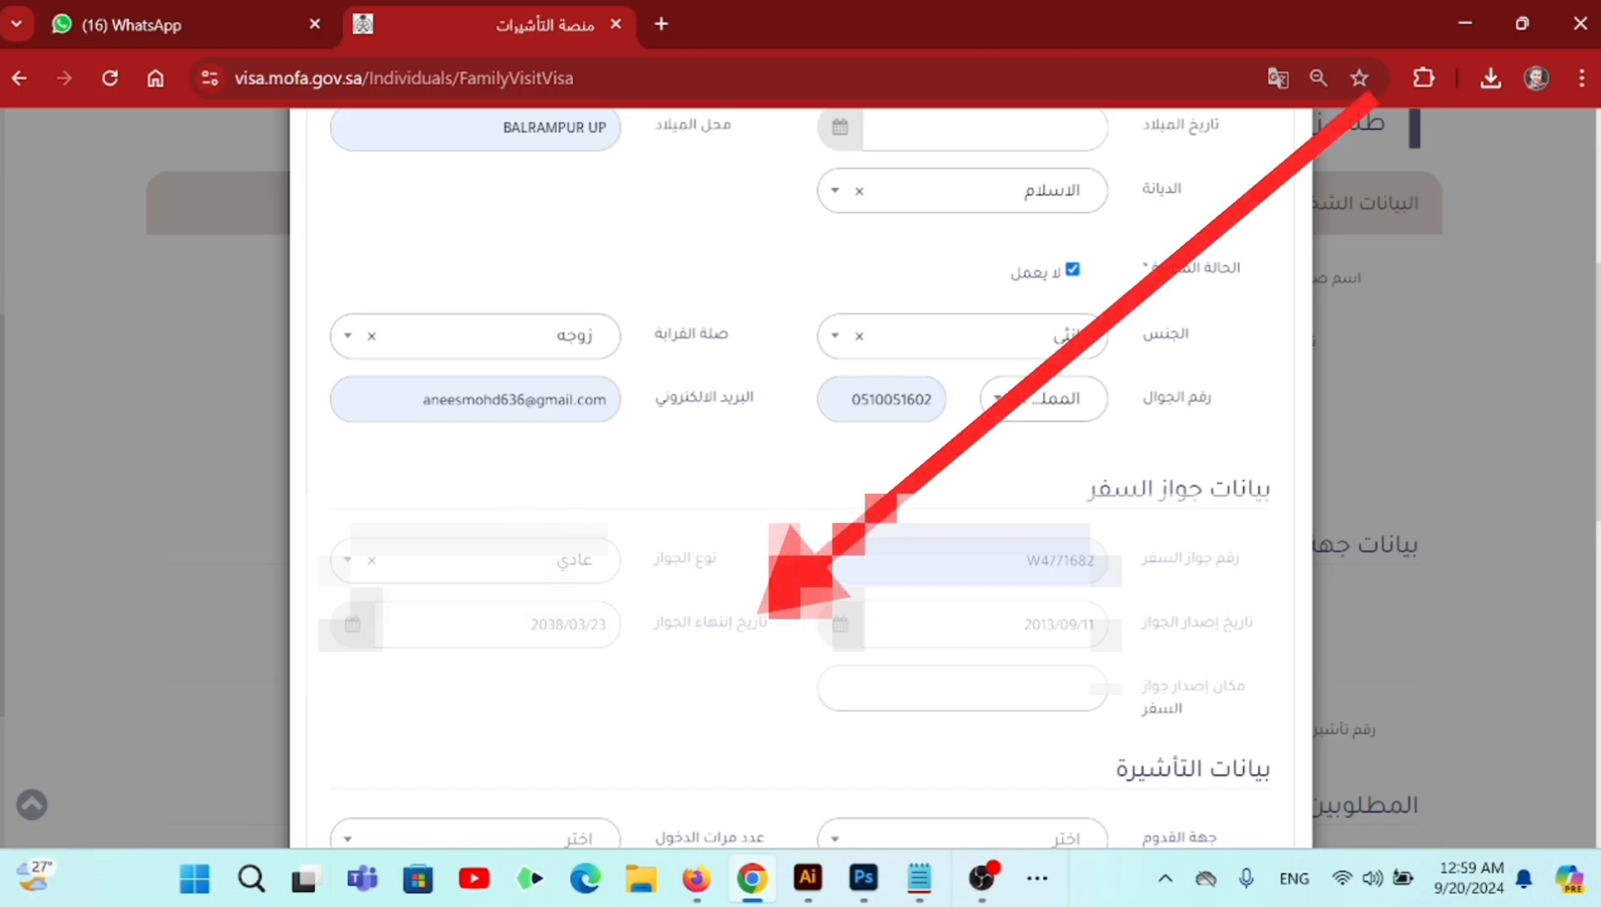
# - Choose PUNE as the passport place of issue, then move down to the visa details
pyautogui.moveTo(1223, 687); pyautogui.dragTo(1162, 713)
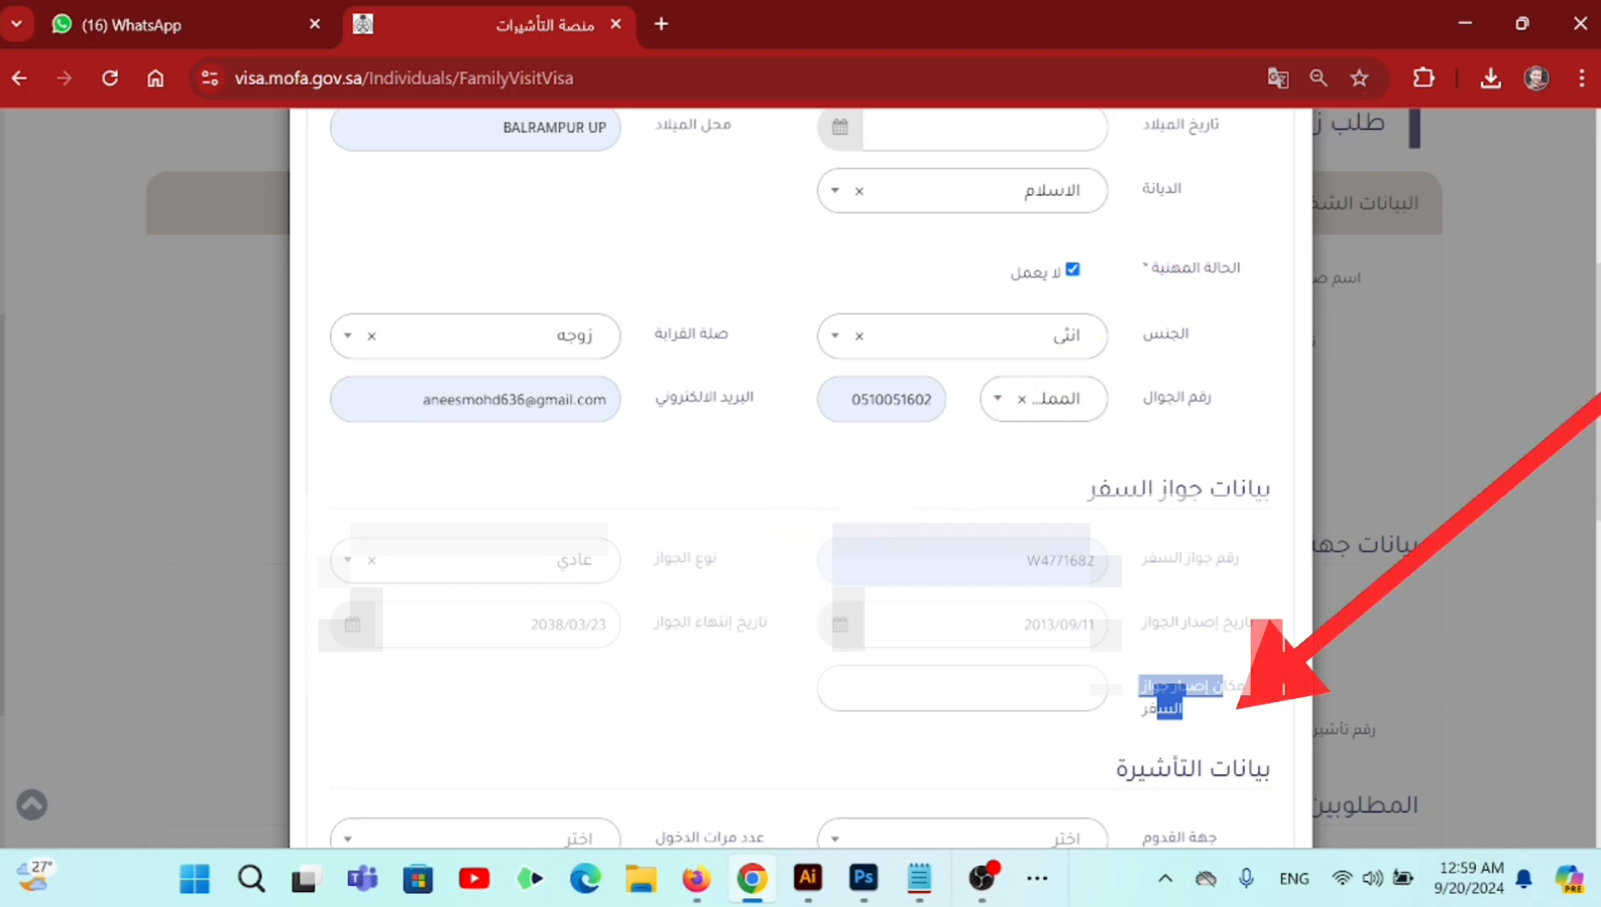
pyautogui.click(962, 689)
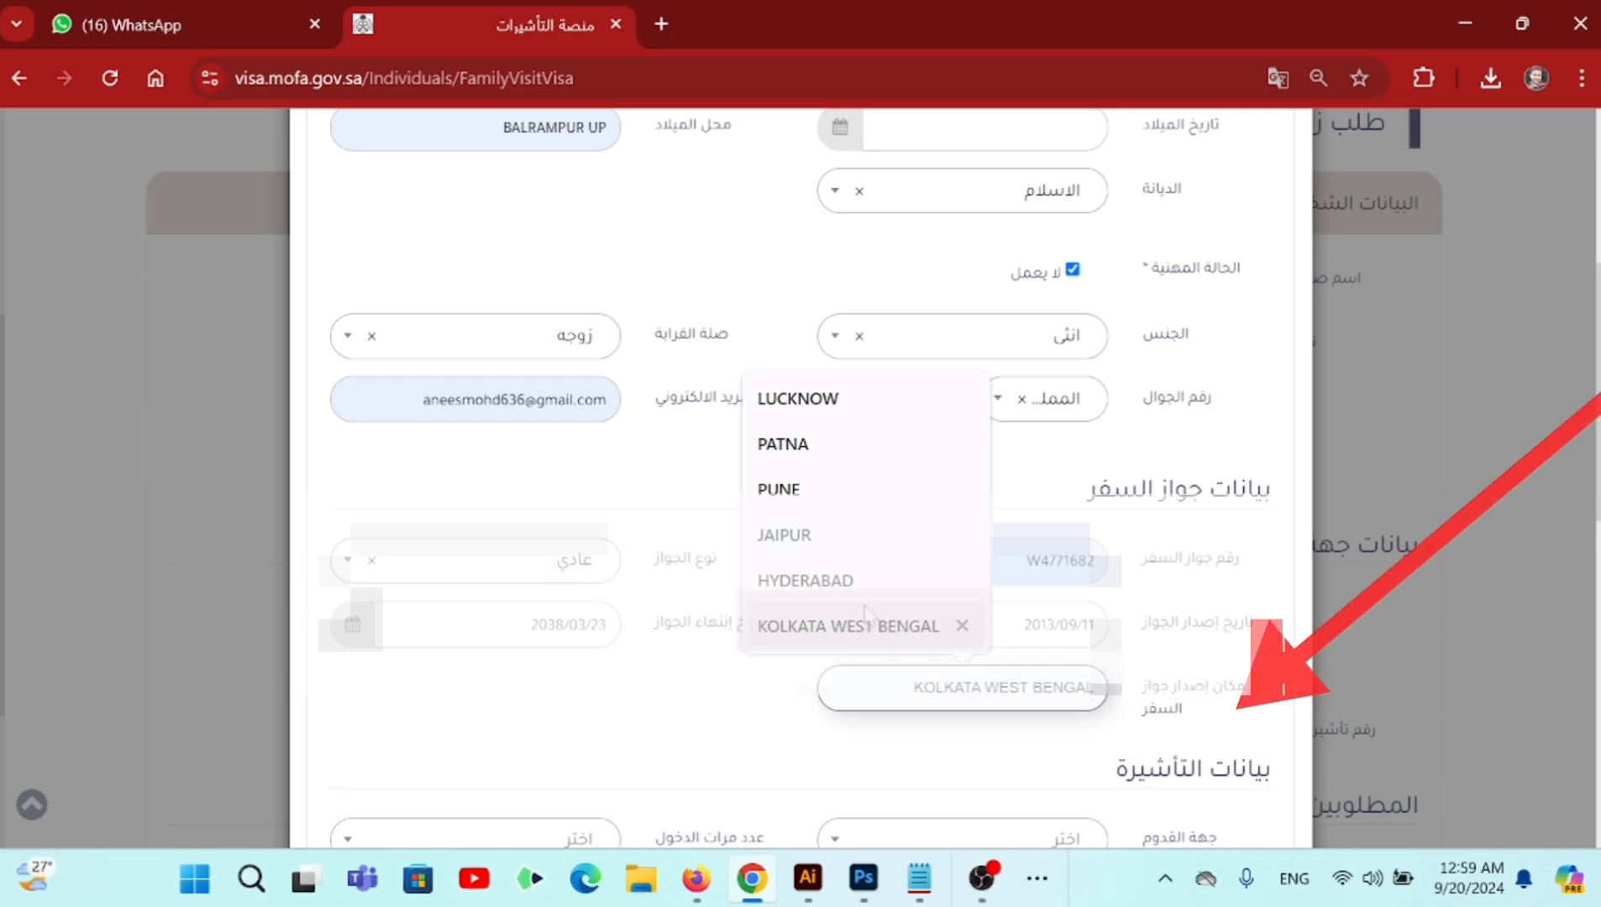
pyautogui.click(779, 489)
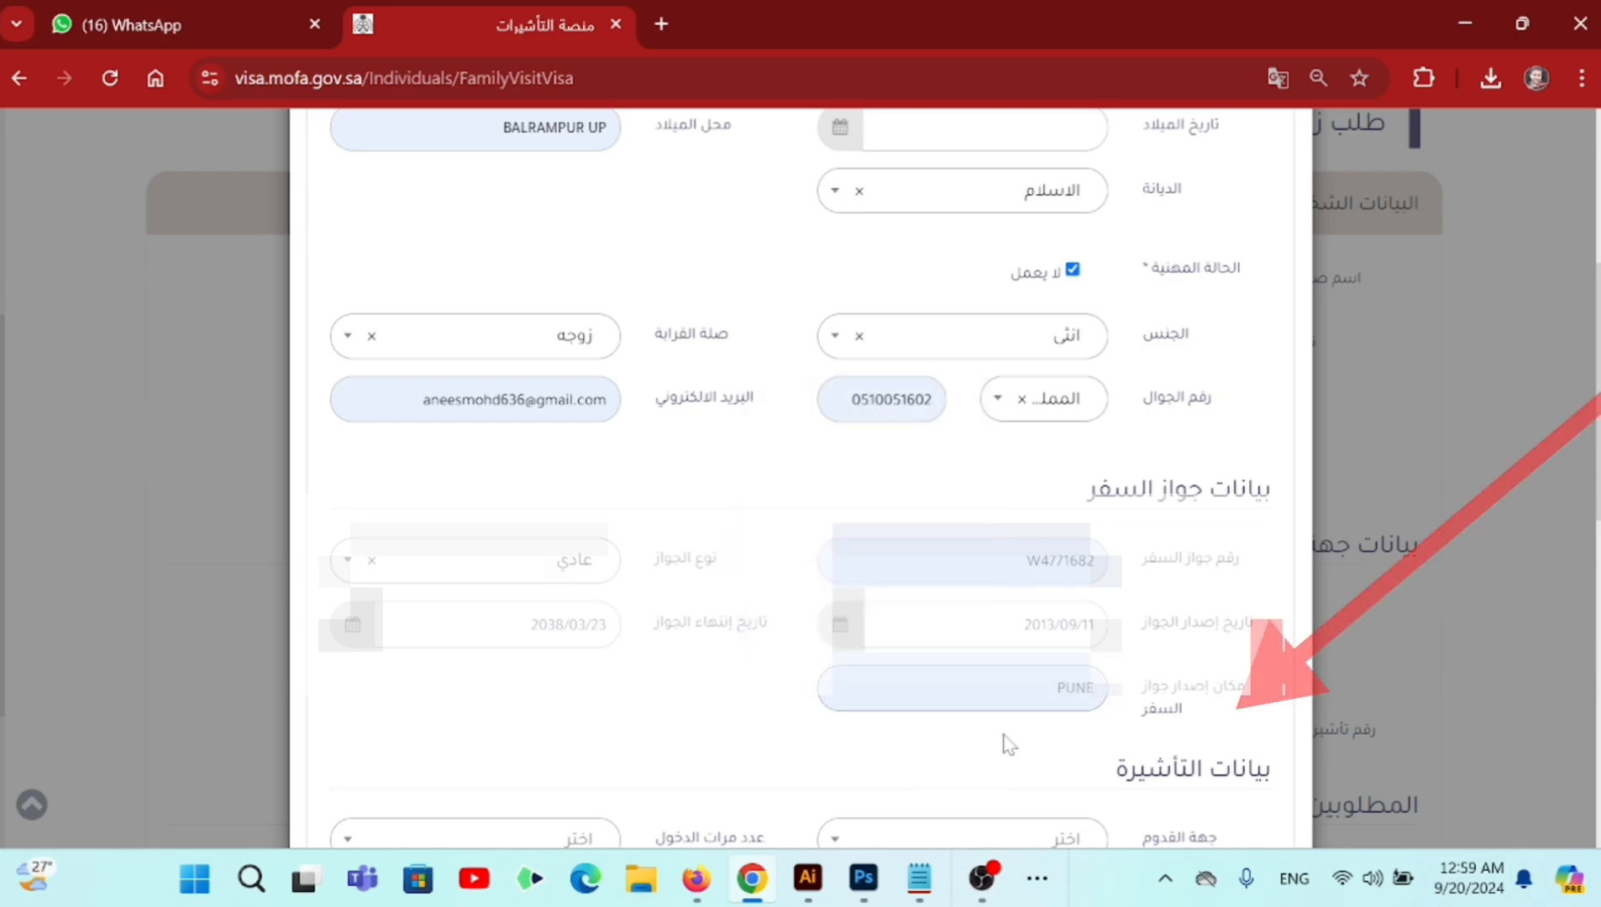
pyautogui.scroll(-3, 1092, 731)
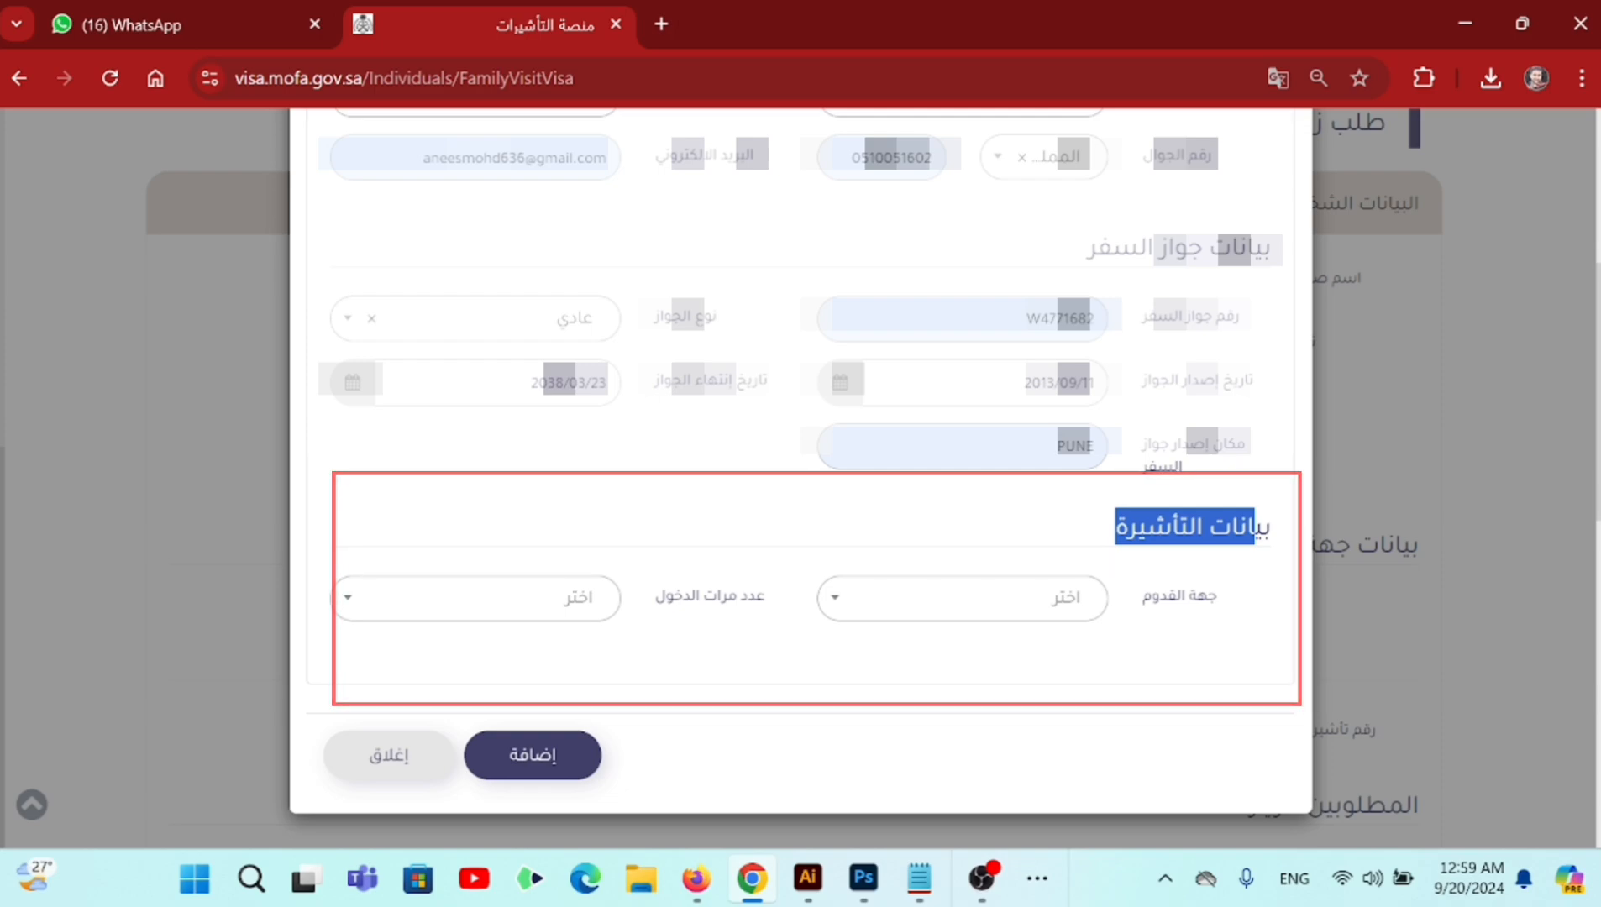
# - Search the arrival city list and select مومباي (Mumbai)
pyautogui.click(1068, 602)
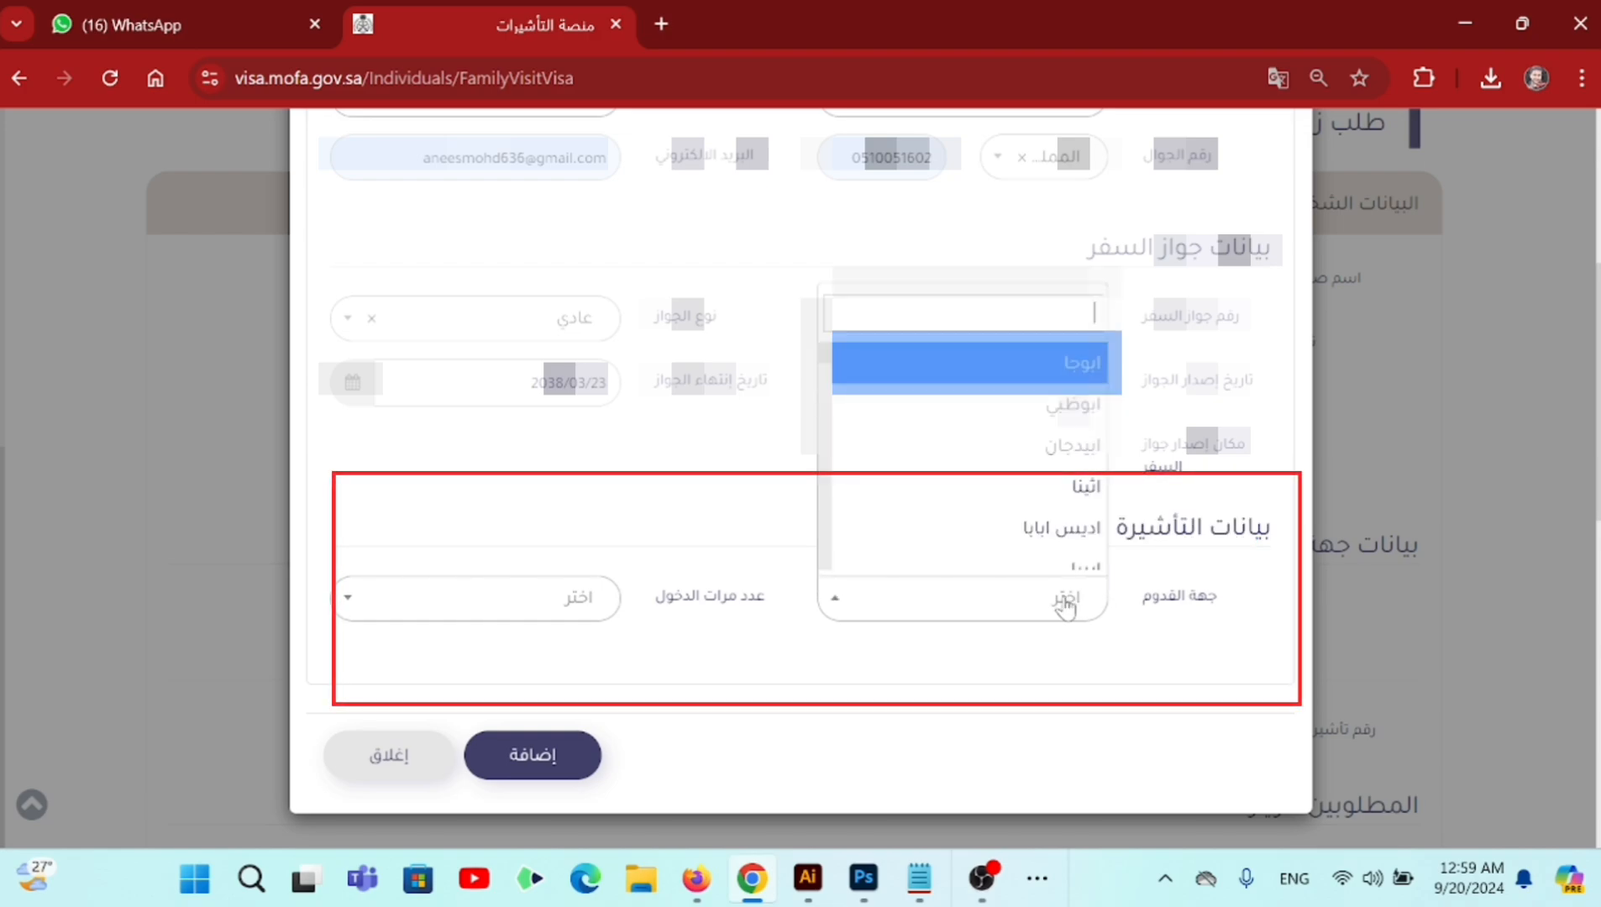
pyautogui.write('نيودلهي')
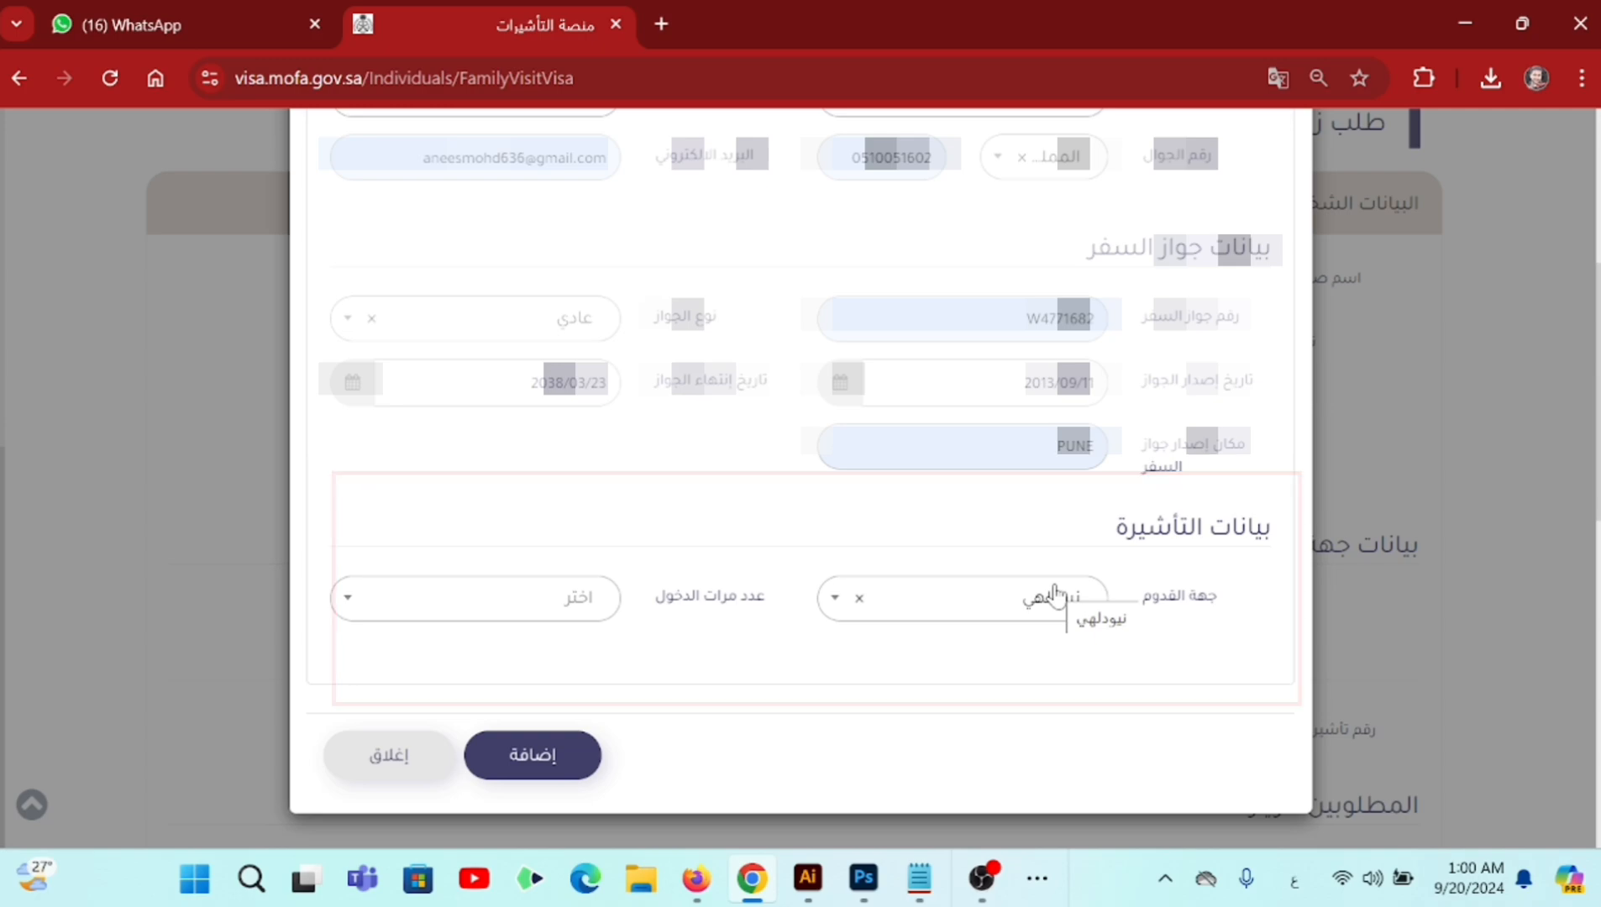
pyautogui.click(1056, 593)
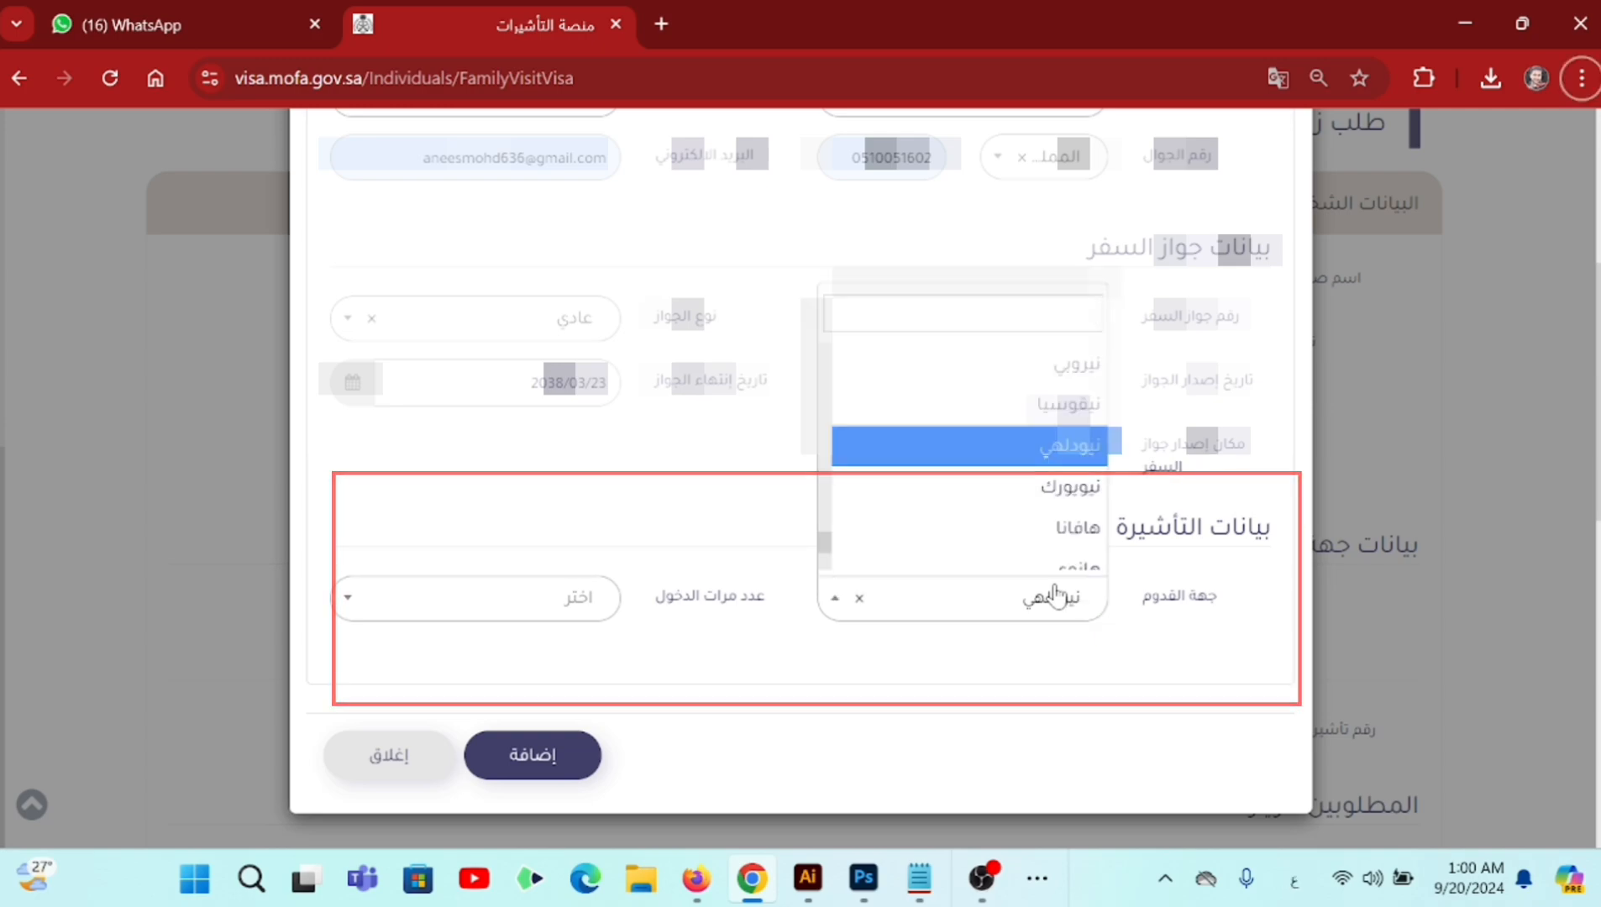
pyautogui.click(1056, 593)
pyautogui.click(1042, 595)
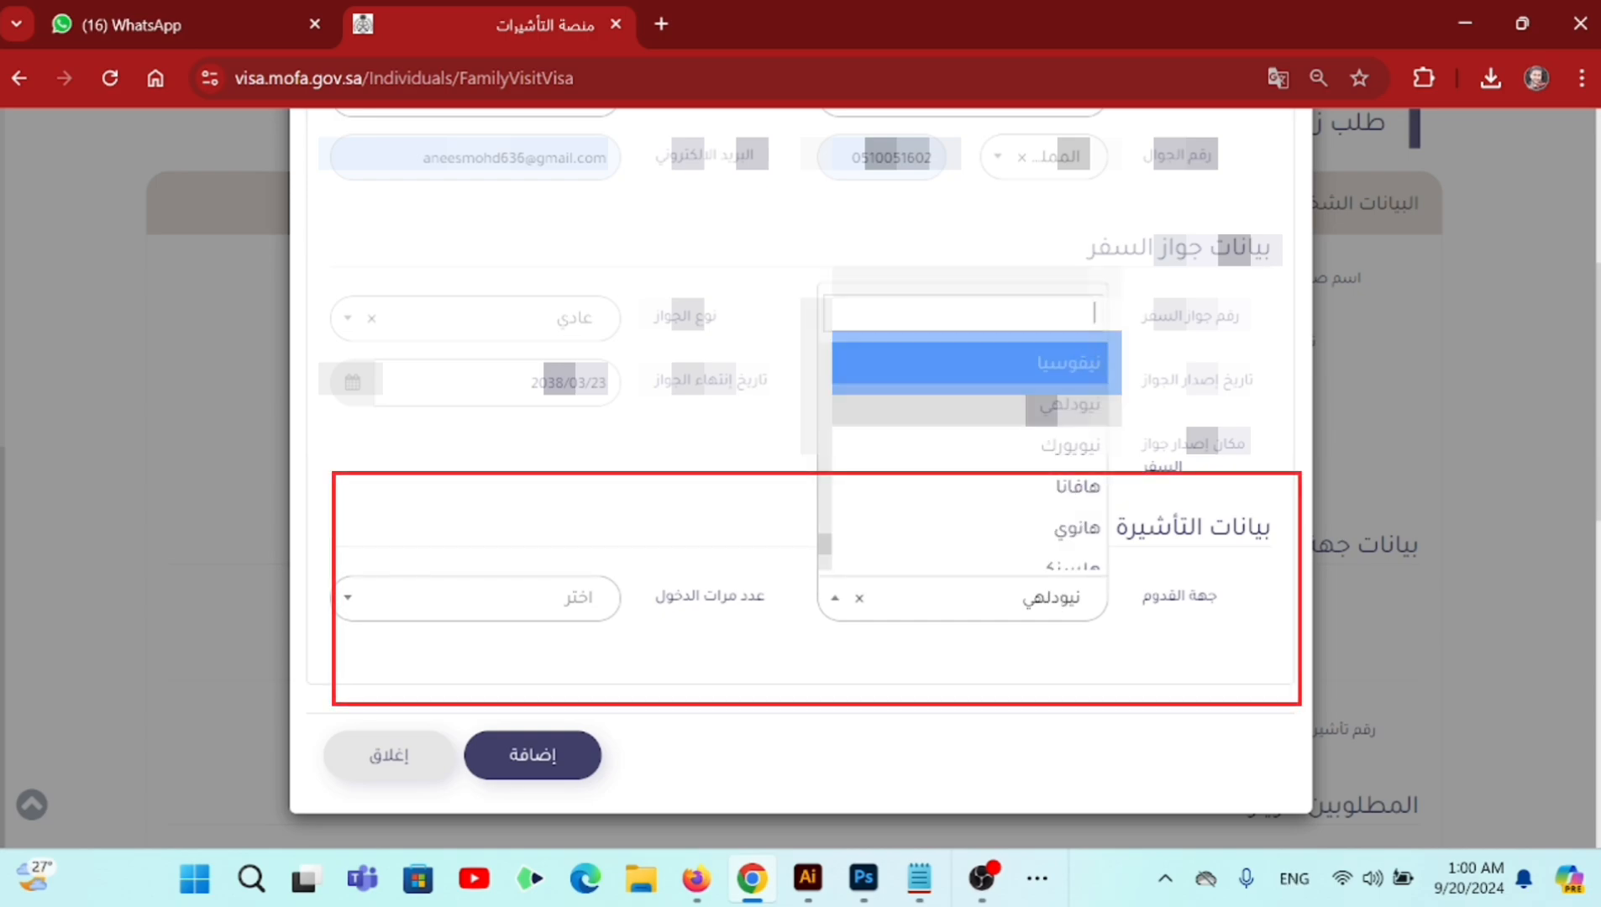
pyautogui.write('l')
pyautogui.press('BackSpace')
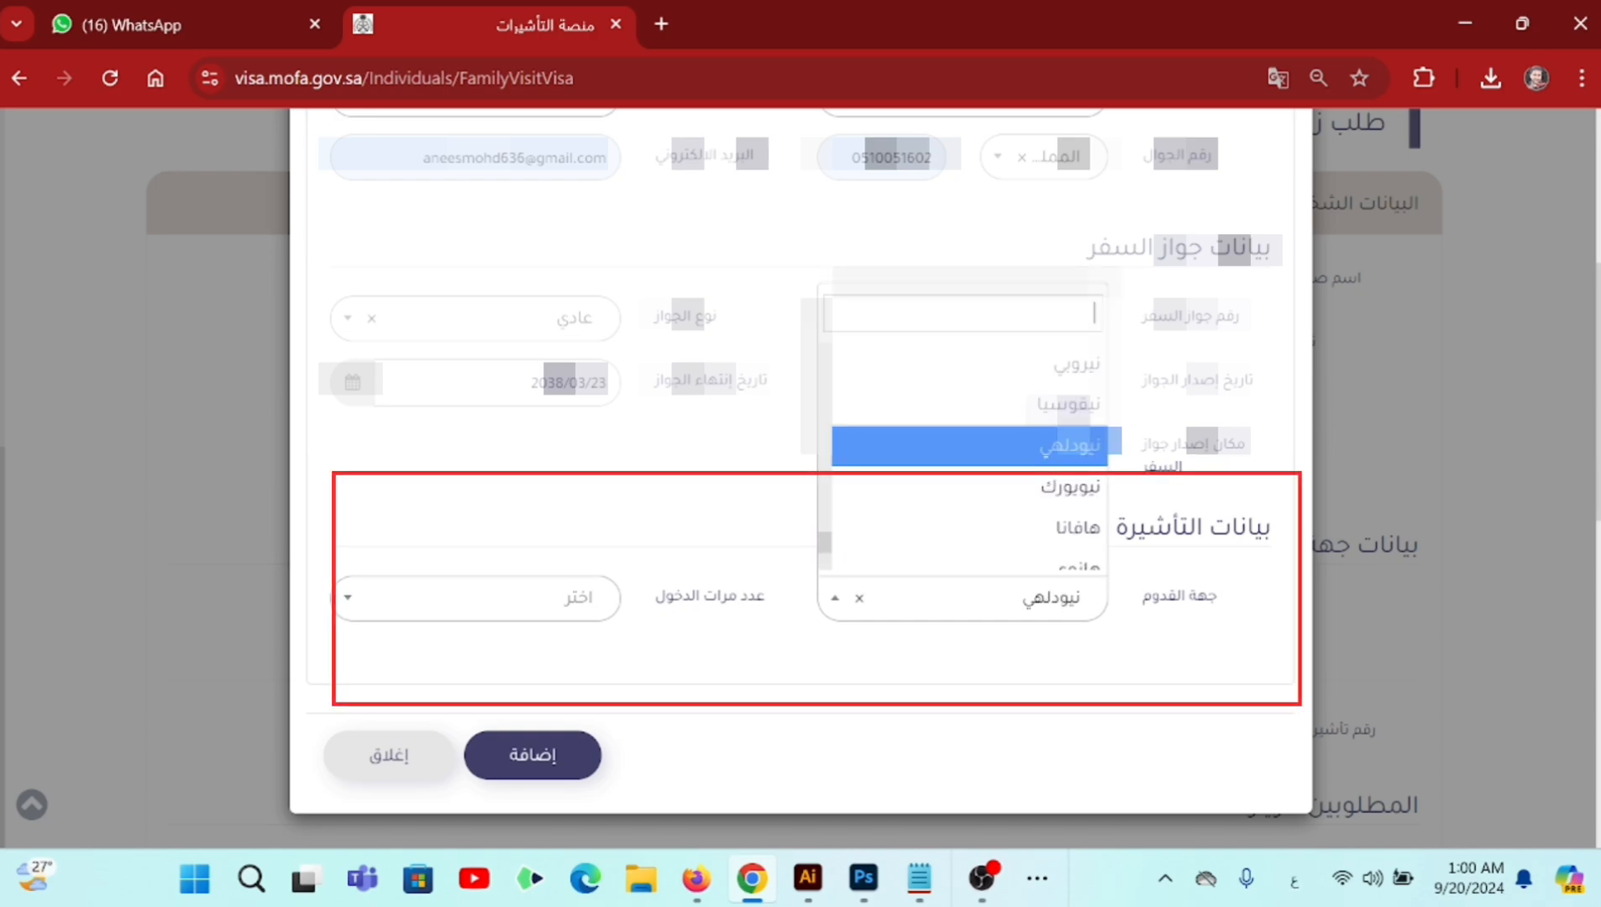
pyautogui.write('مو')
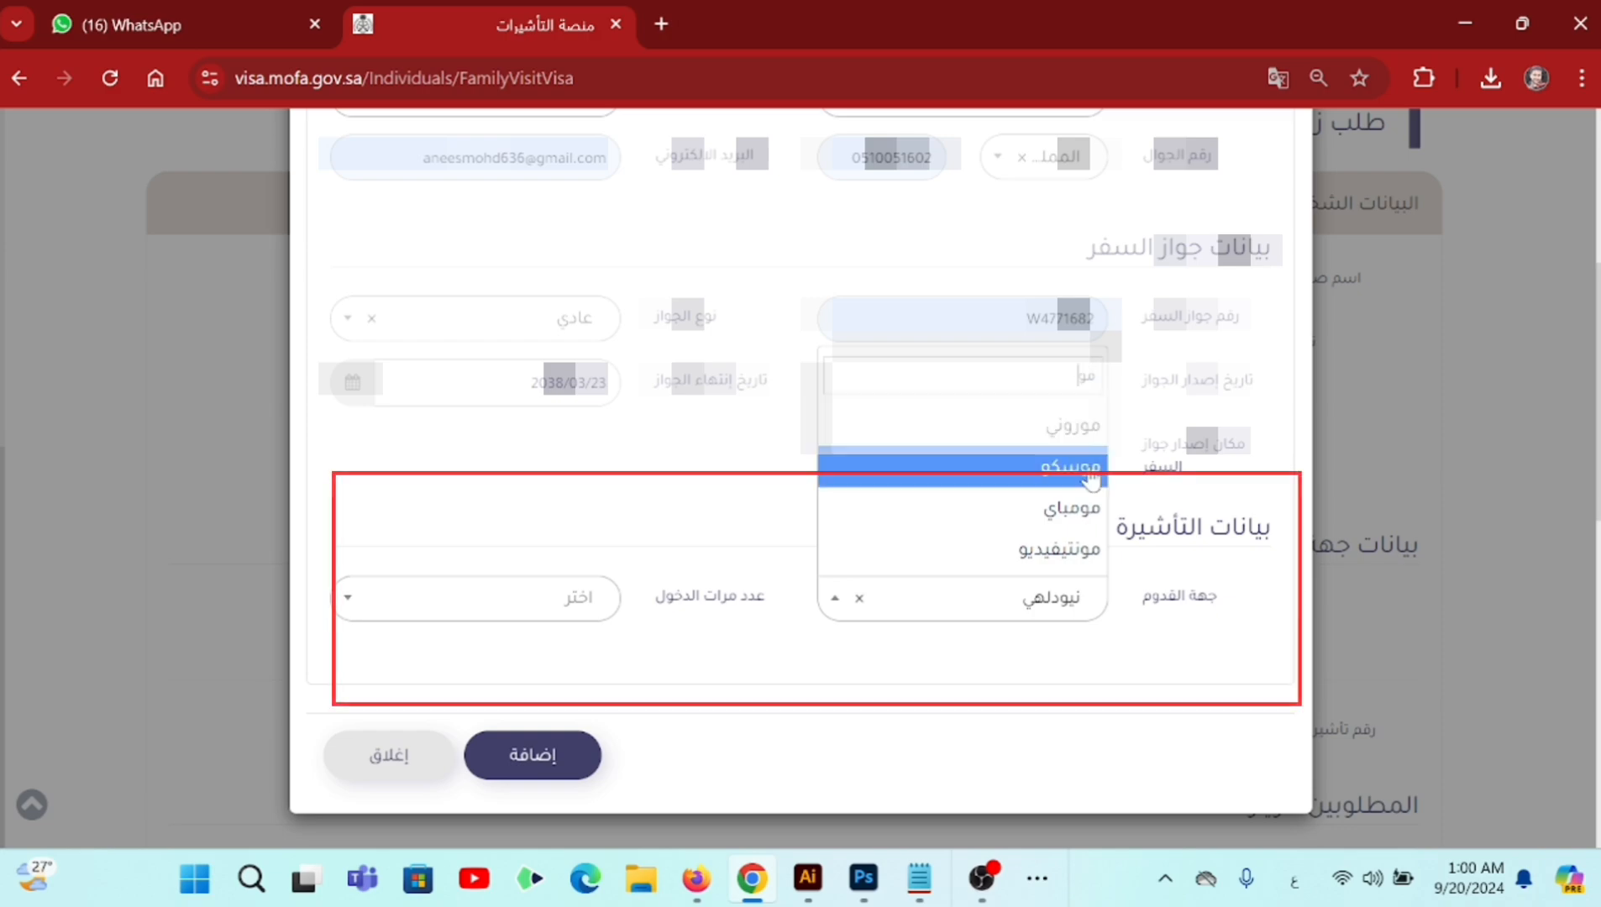
pyautogui.click(1075, 511)
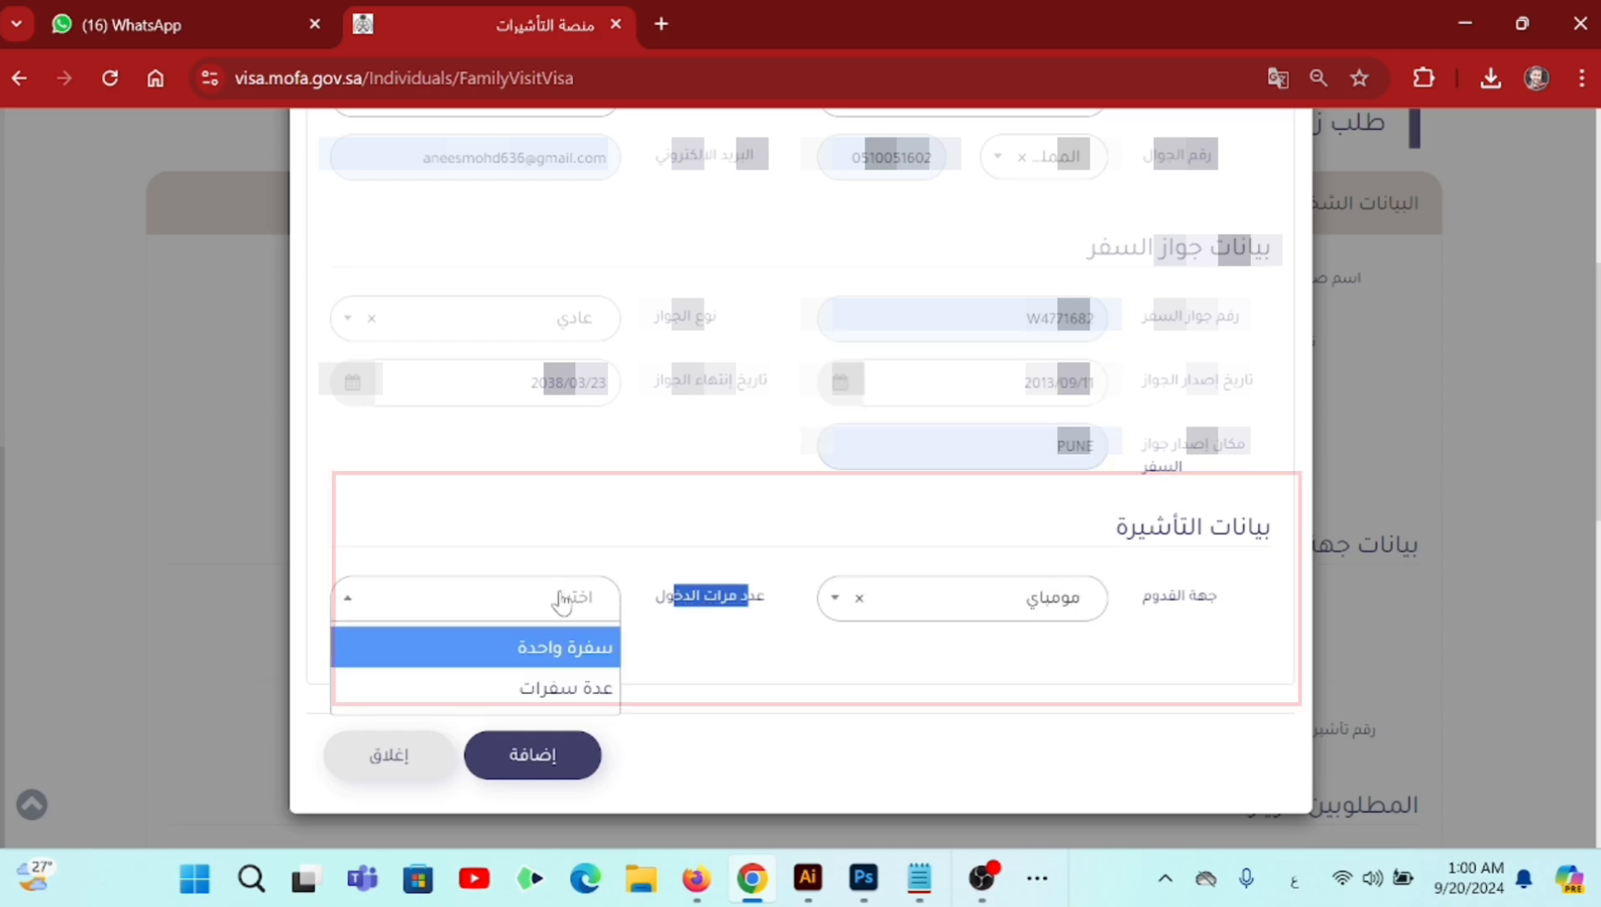
# - Choose عدة سفرات entries, 365-day validity and 90-day stay, then add the visitor
pyautogui.click(568, 690)
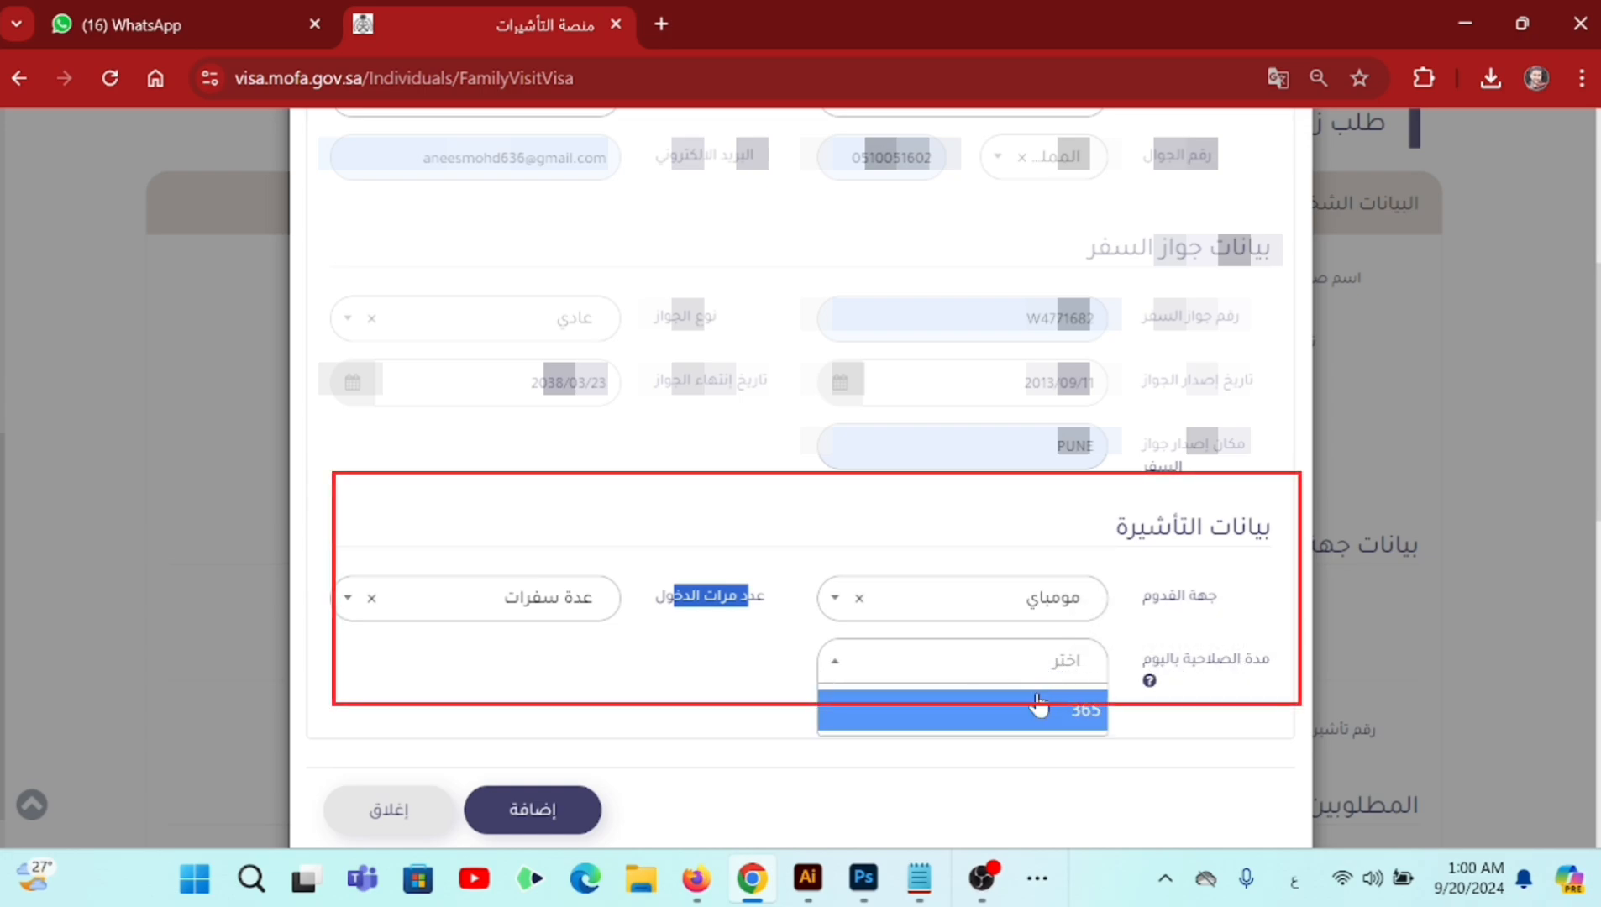
pyautogui.click(1054, 713)
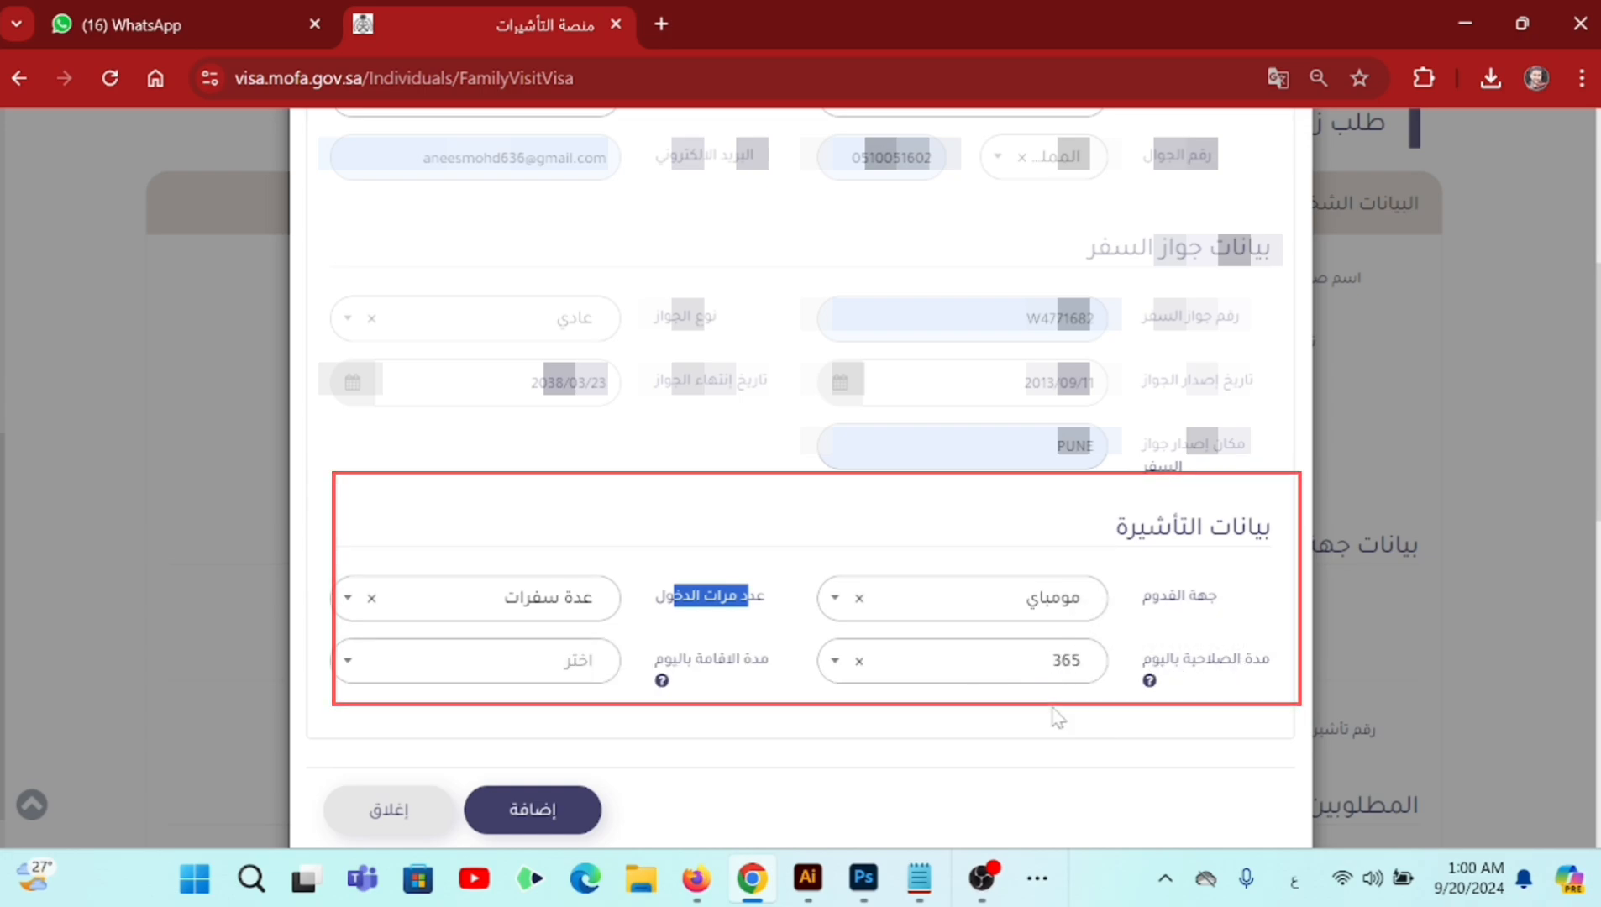
pyautogui.click(590, 664)
pyautogui.click(586, 712)
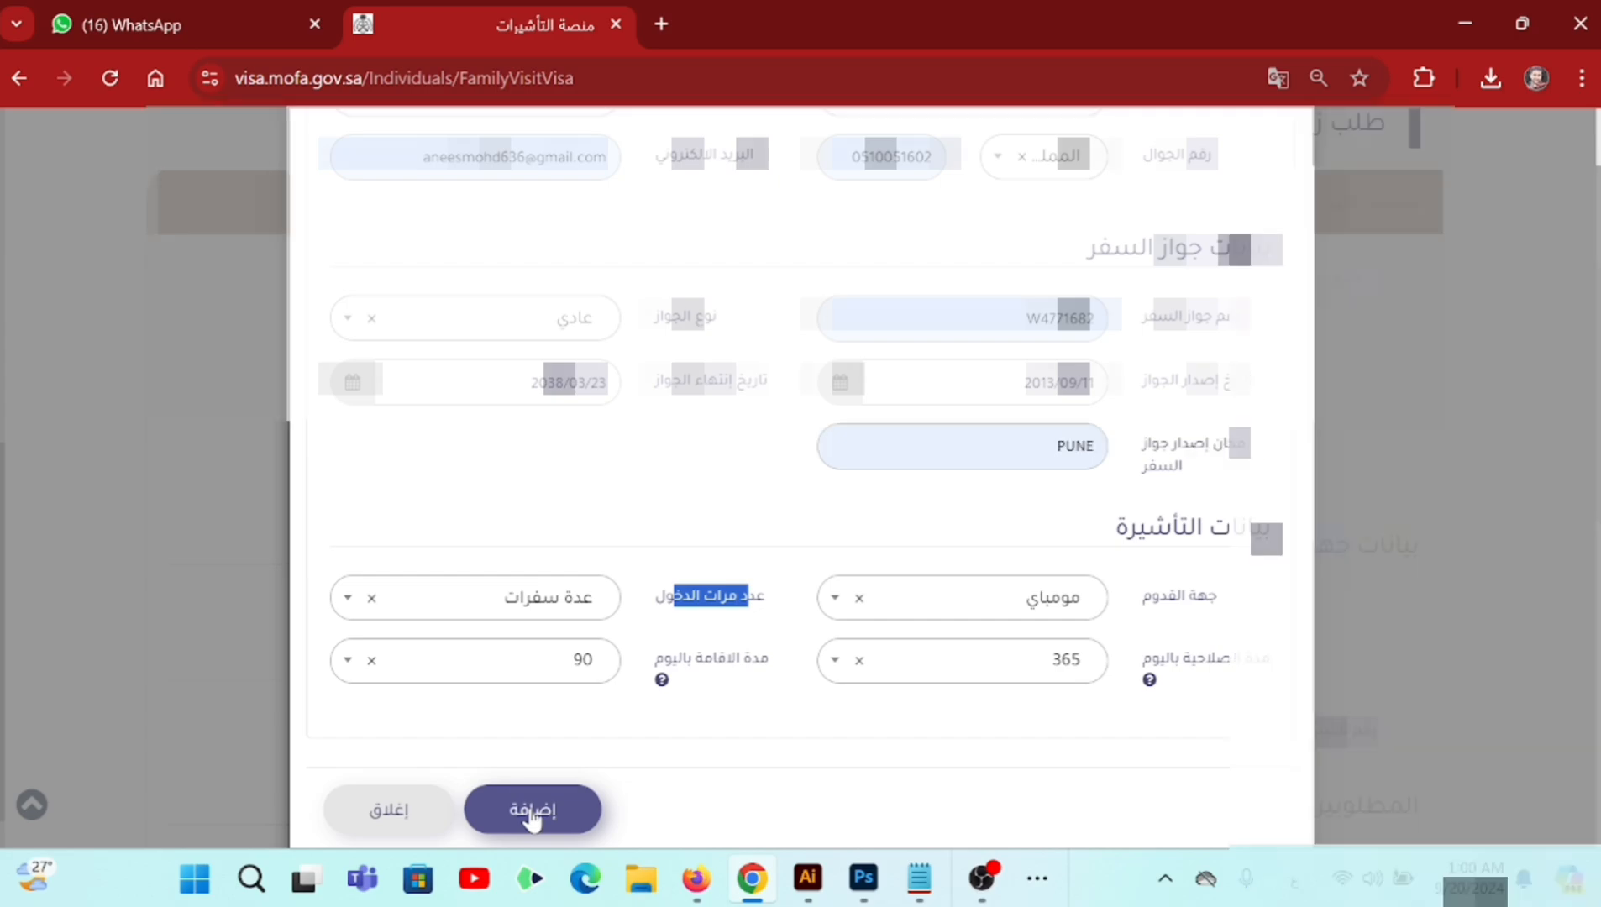
pyautogui.click(532, 811)
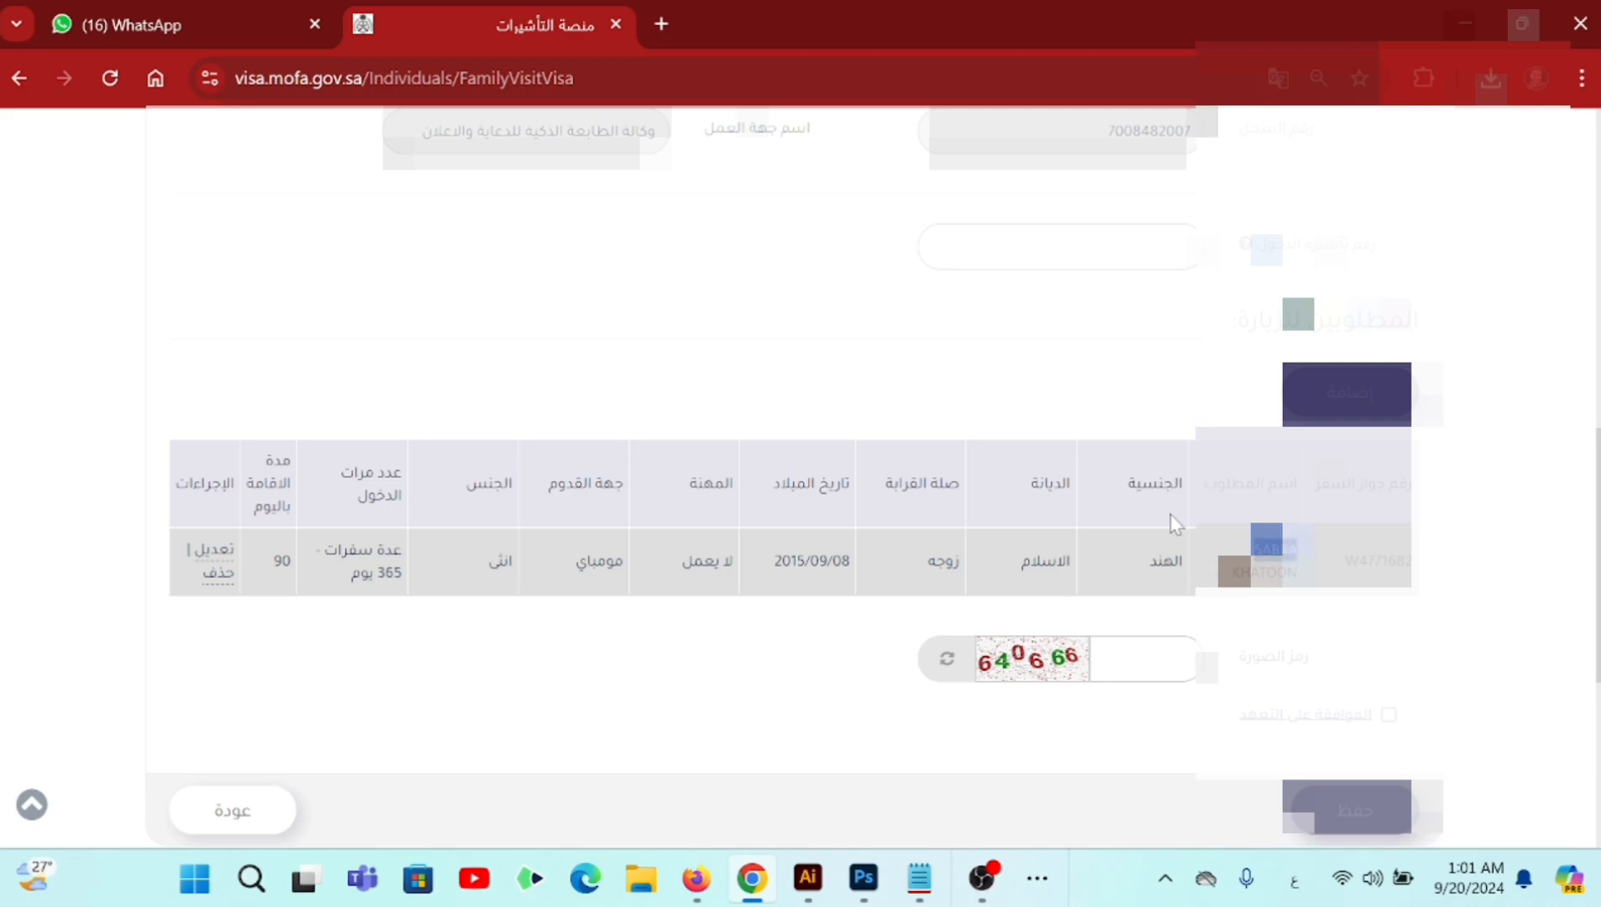
# - Select text in the visitor table to review the added entry
pyautogui.moveTo(1169, 525); pyautogui.dragTo(1149, 547)
pyautogui.click(1101, 562)
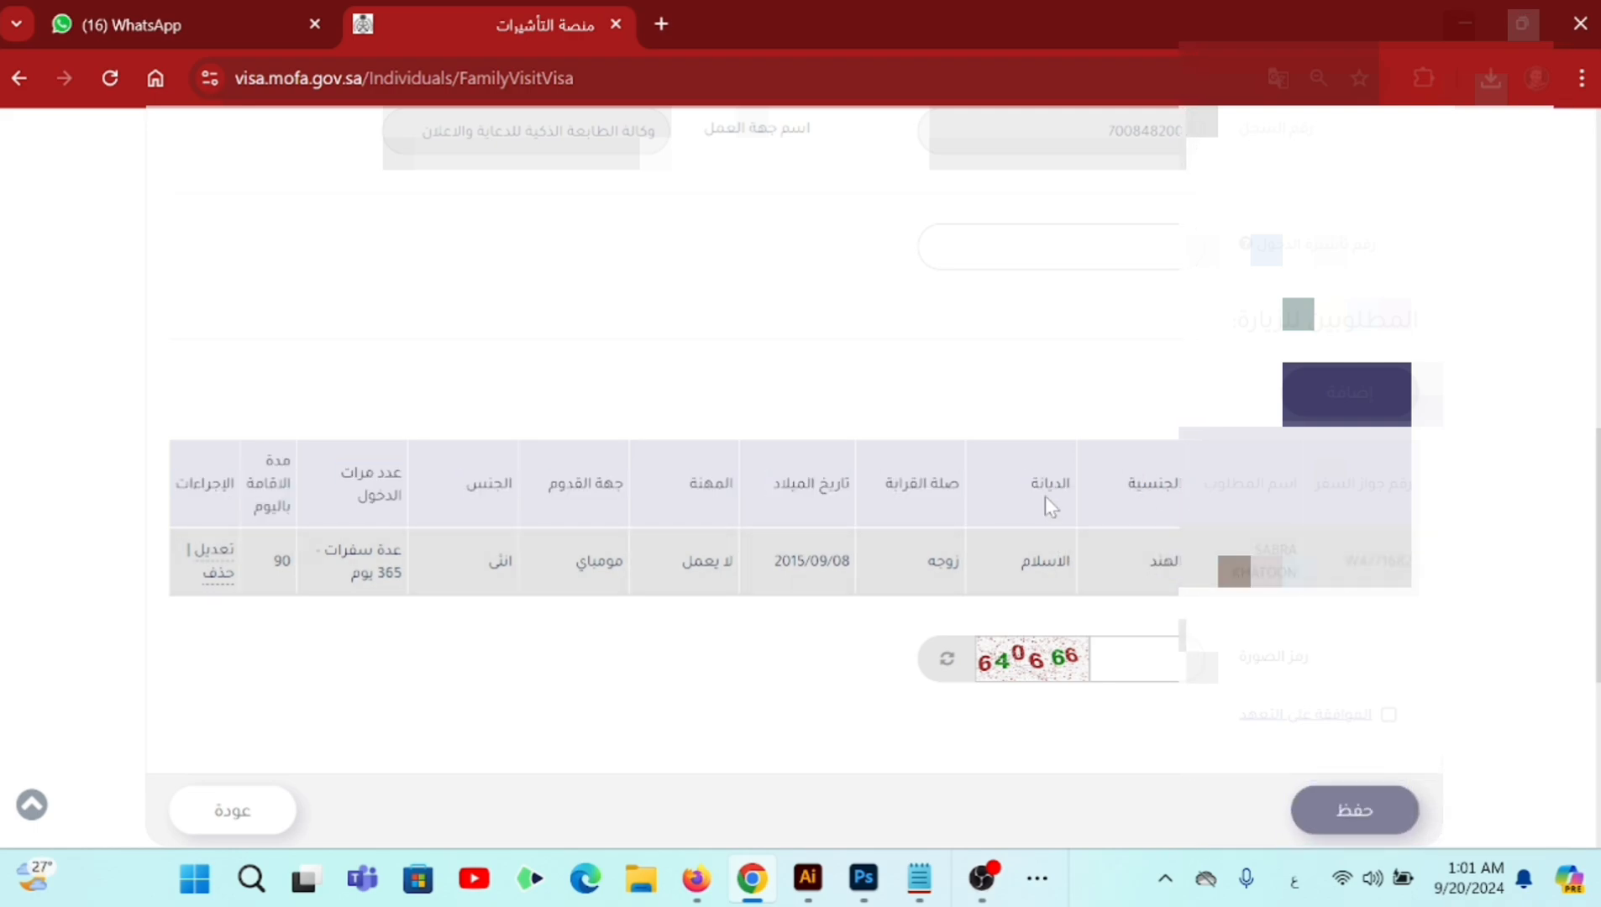
pyautogui.doubleClick(1044, 561)
pyautogui.moveTo(918, 563); pyautogui.dragTo(968, 563)
pyautogui.moveTo(790, 562); pyautogui.dragTo(797, 562)
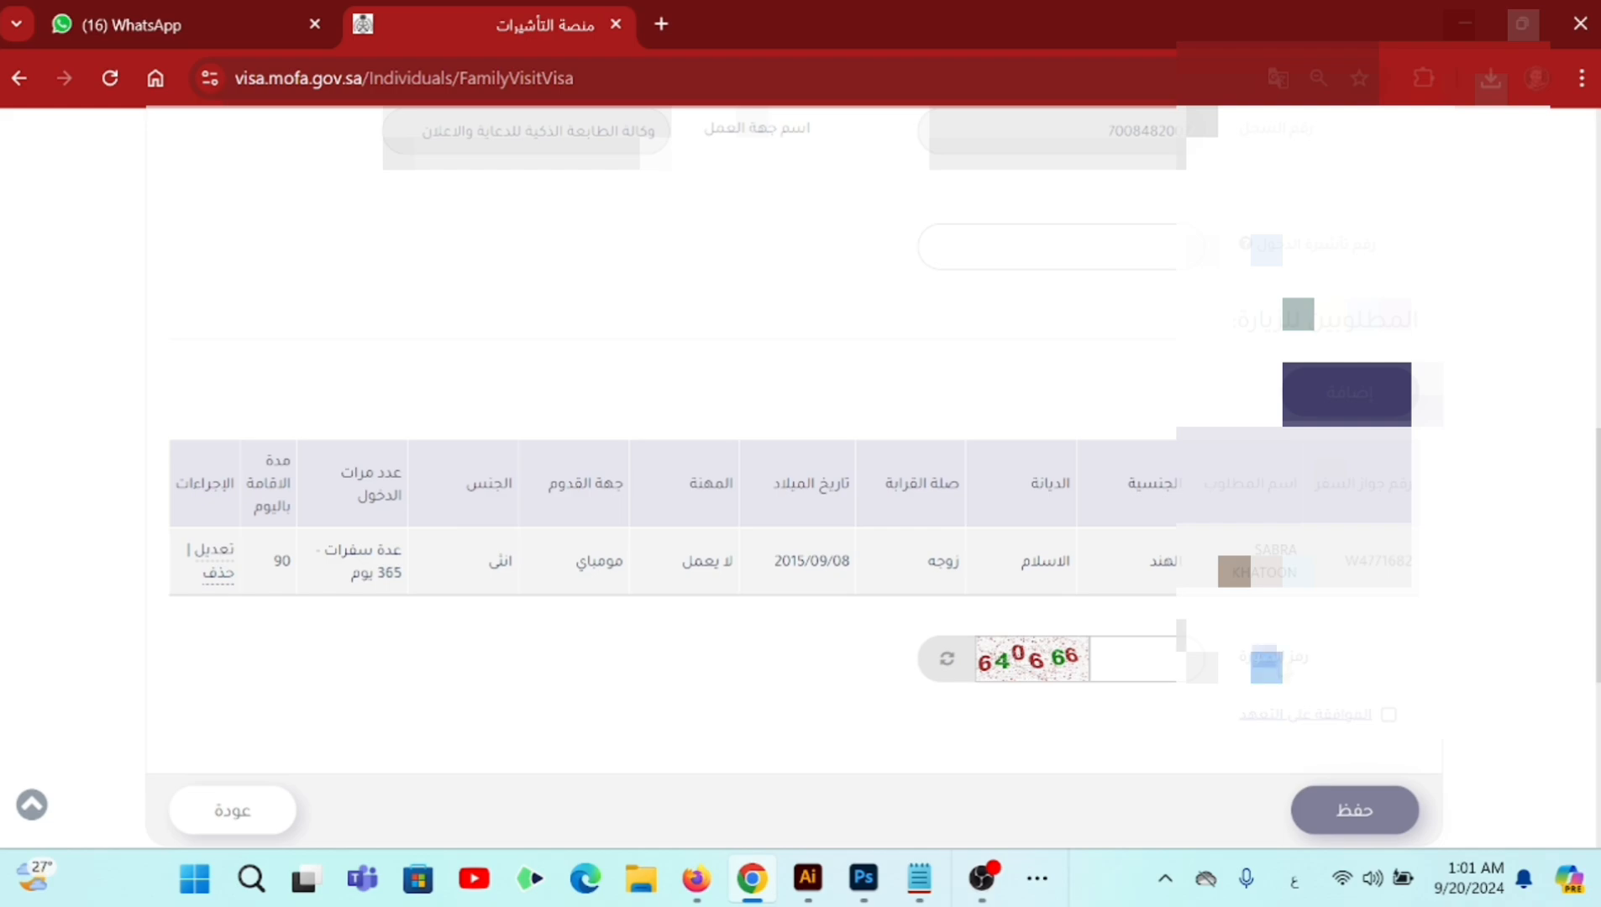
# - Enter the image verification code, accept the undertaking, and save the request
pyautogui.click(1150, 659)
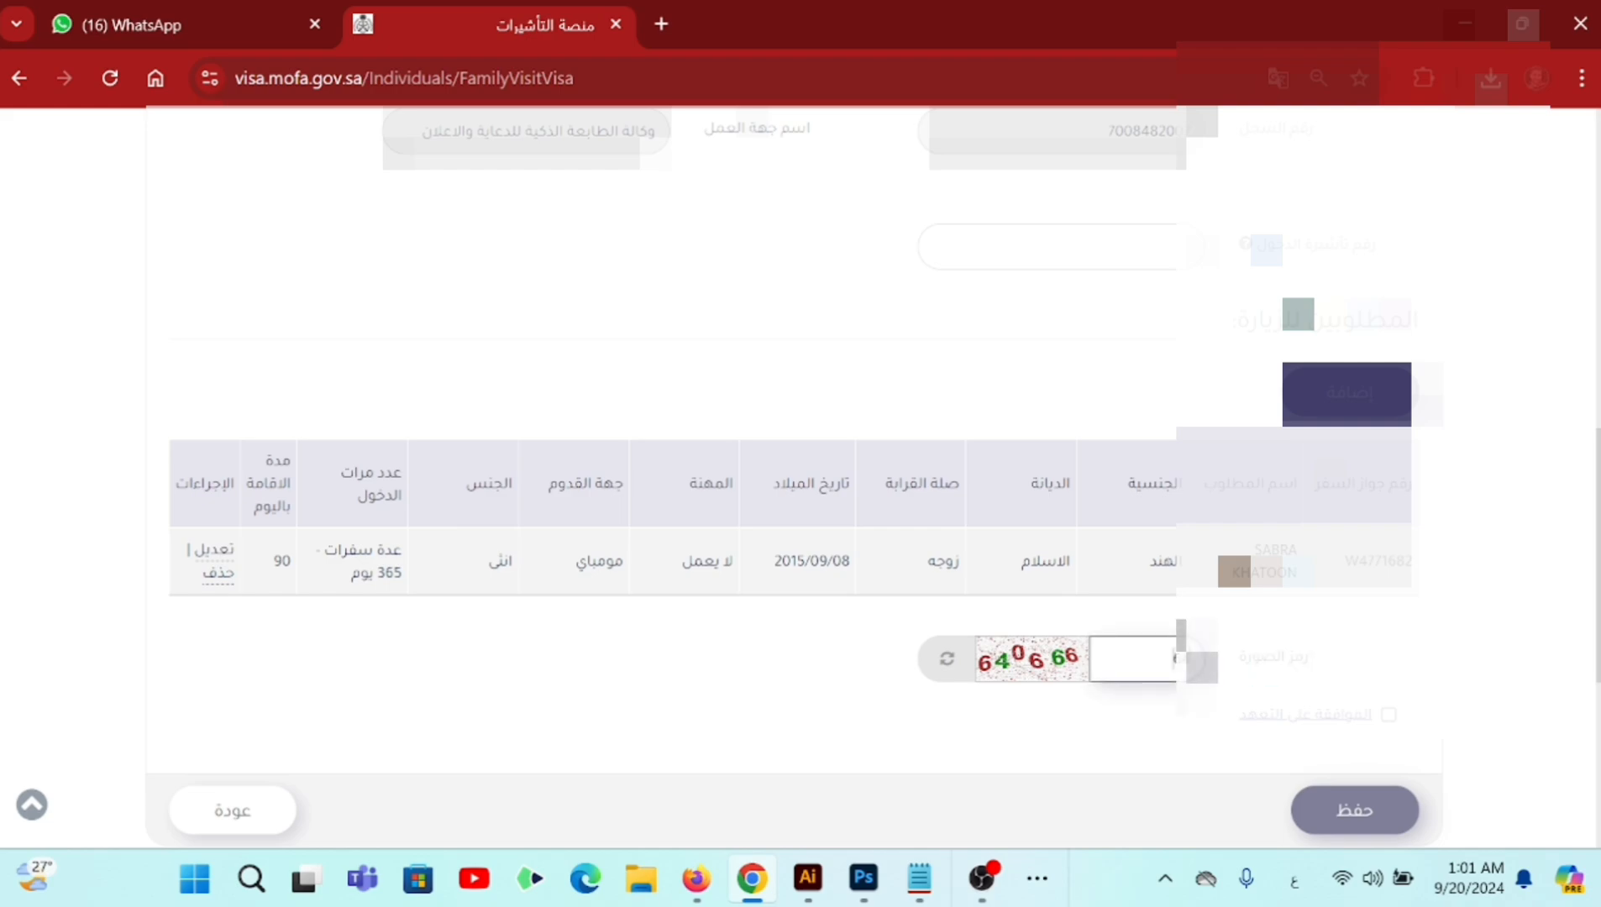
pyautogui.write('64066')
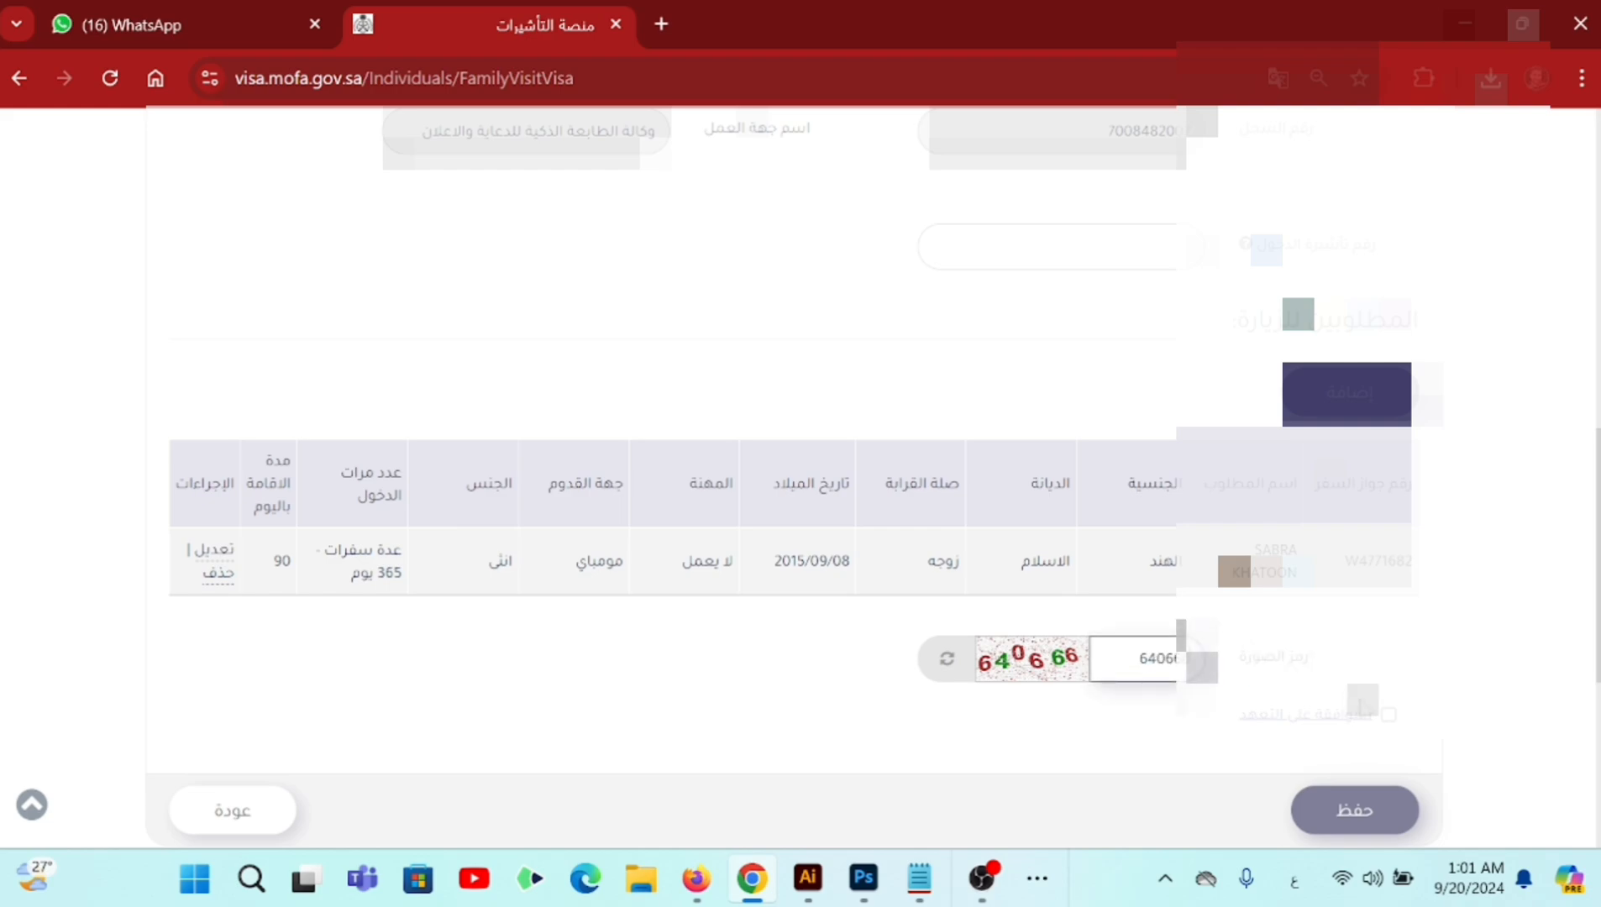
pyautogui.click(1387, 715)
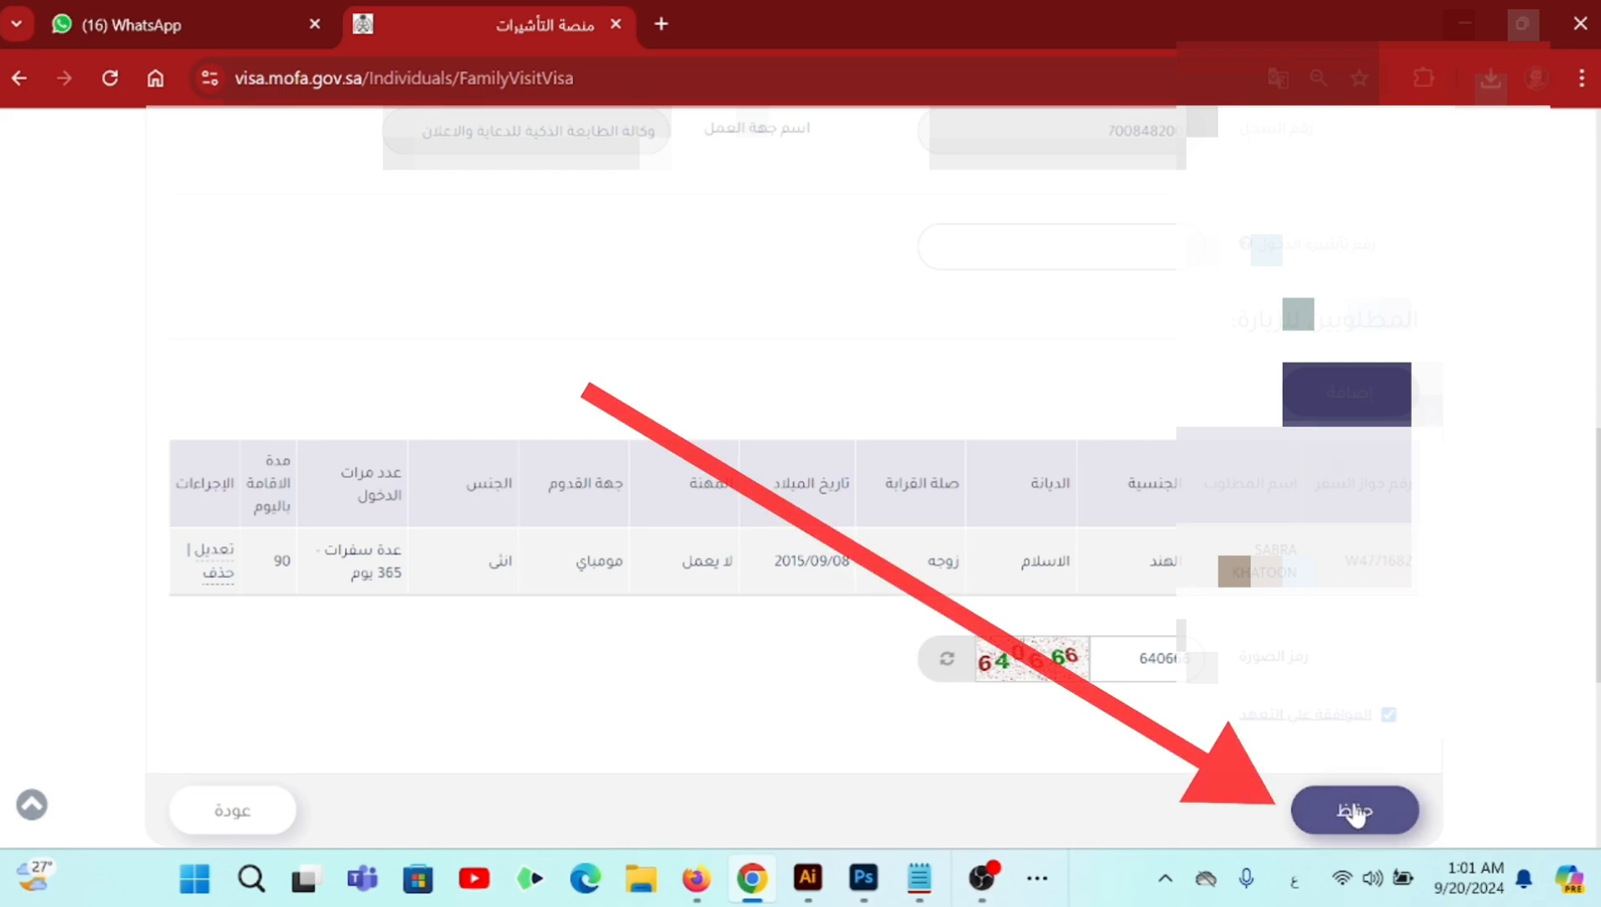
pyautogui.click(1355, 806)
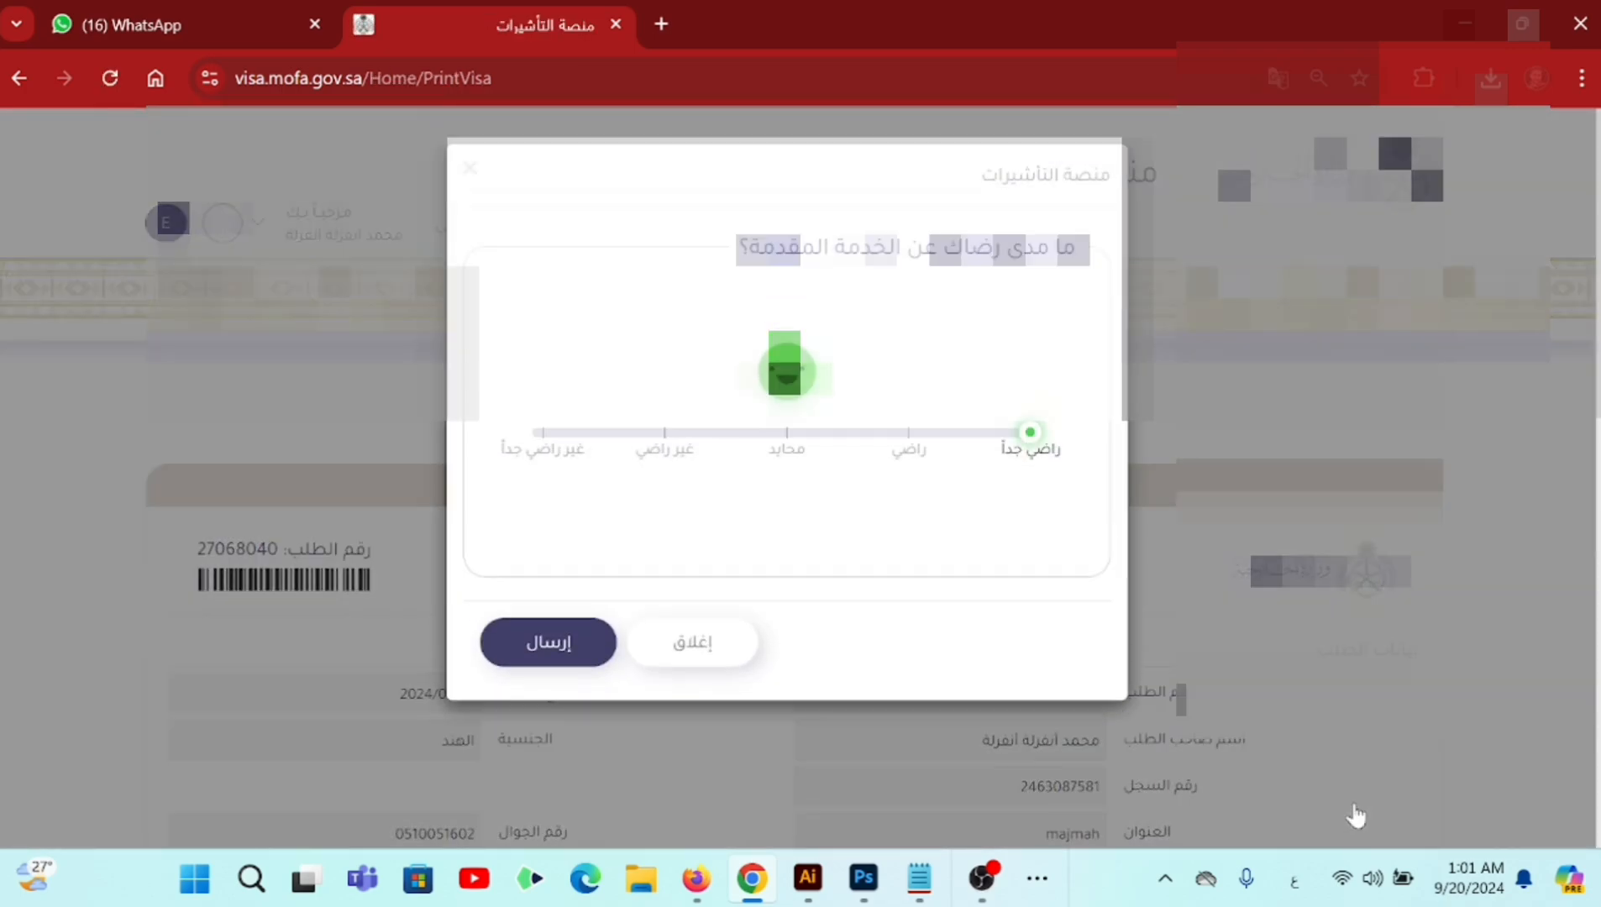
# - Send the satisfaction rating, close the success message, and scroll through the print page
pyautogui.click(572, 642)
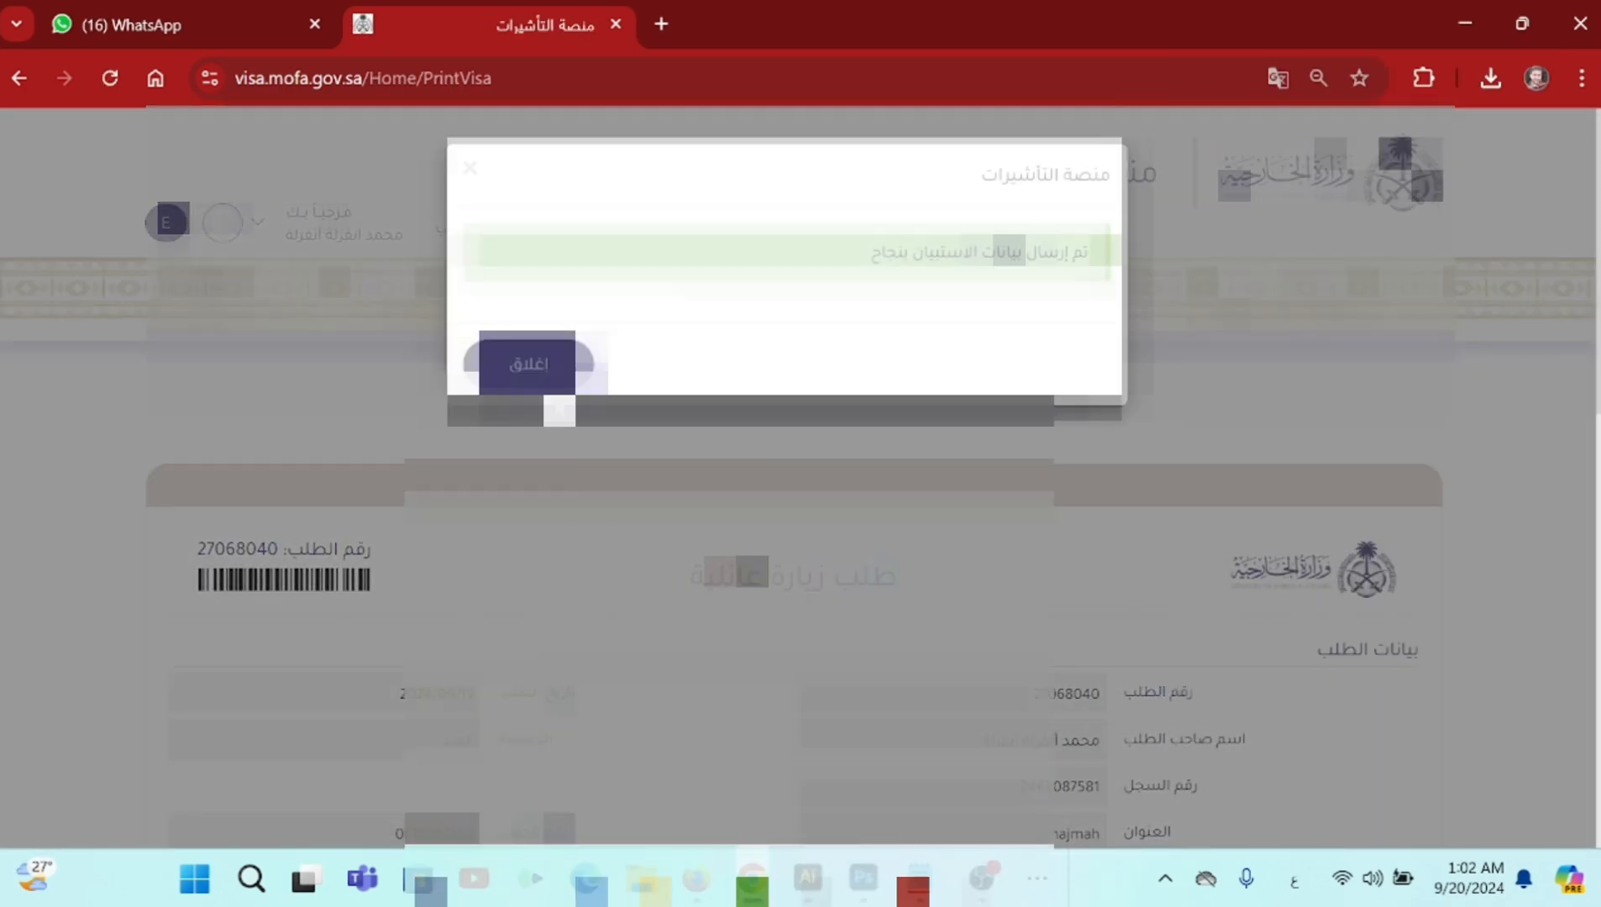
pyautogui.click(547, 371)
pyautogui.scroll(-2, 620, 542)
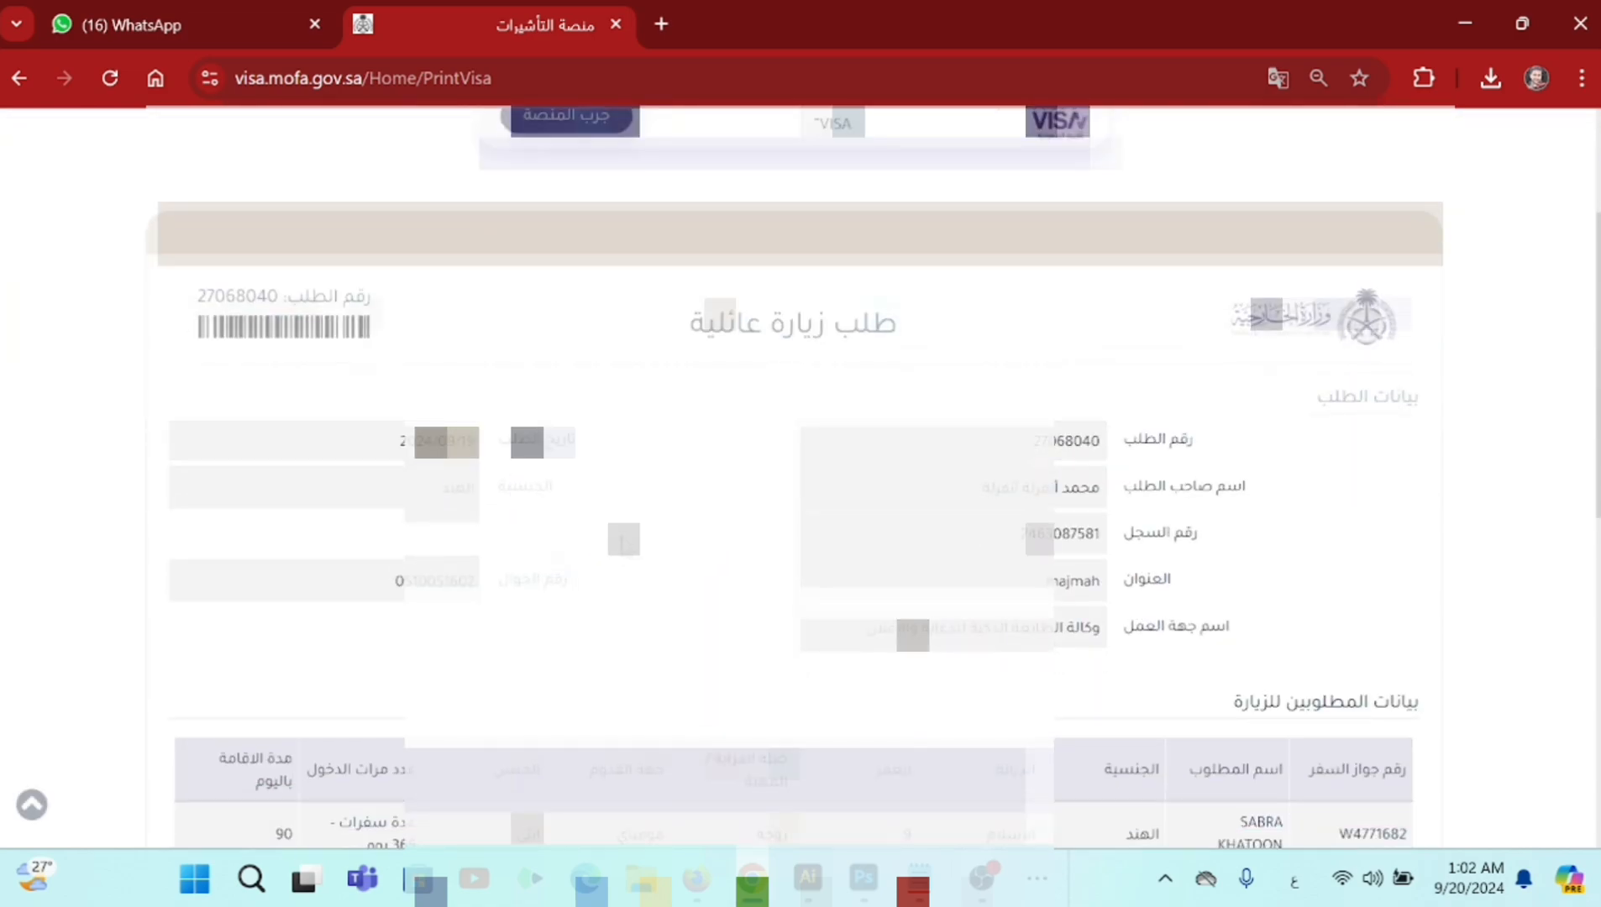
pyautogui.scroll(-1, 653, 548)
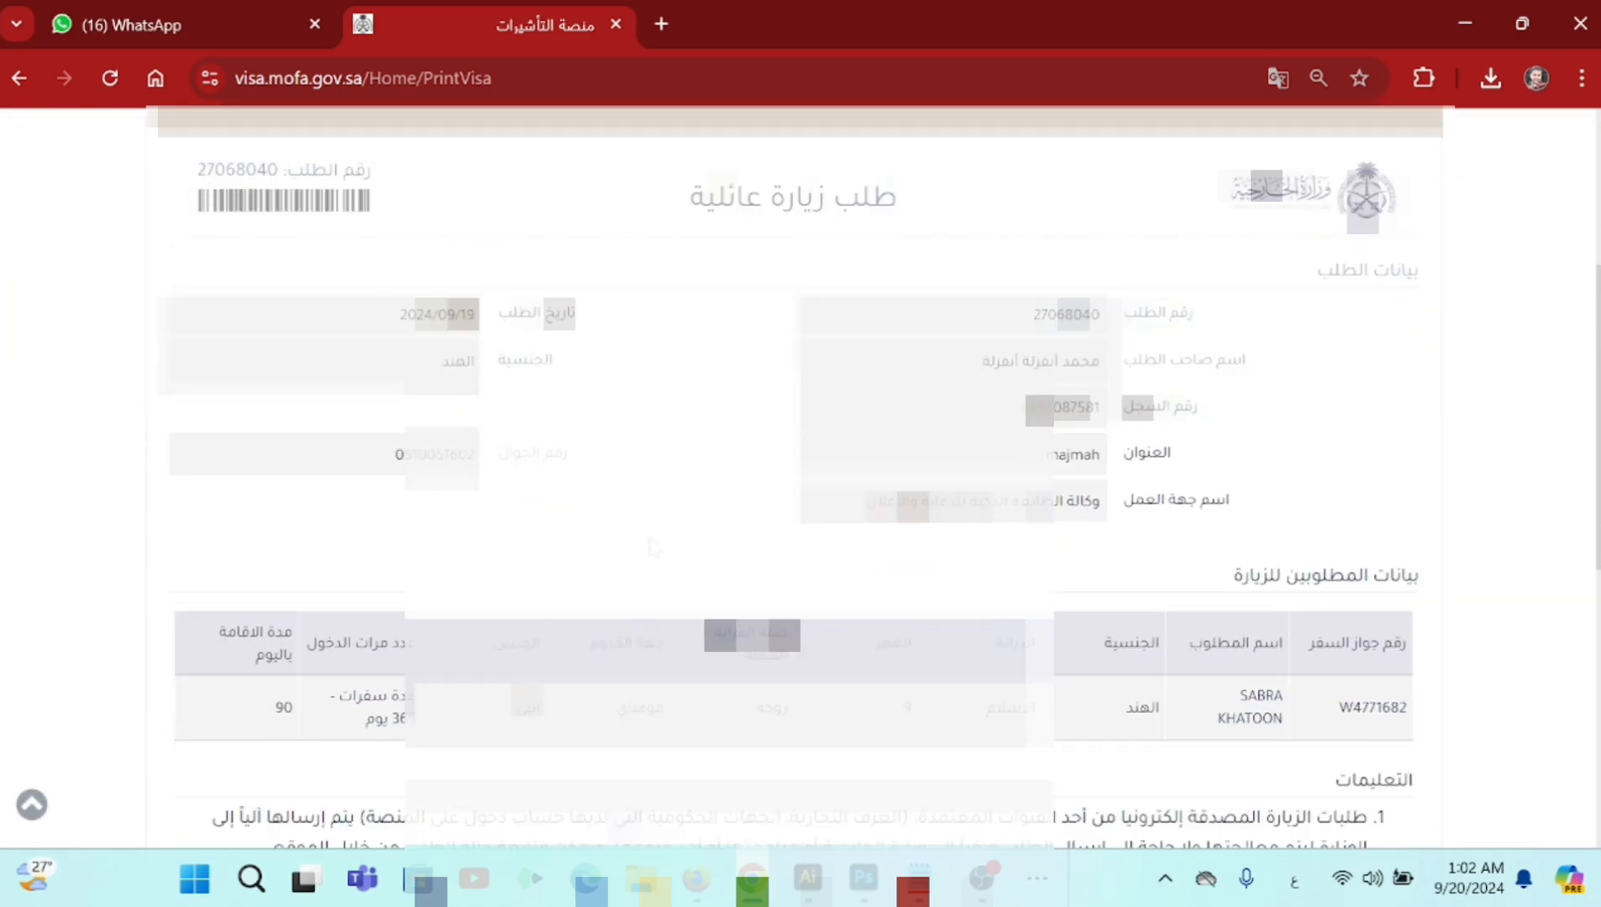
pyautogui.scroll(3, 654, 547)
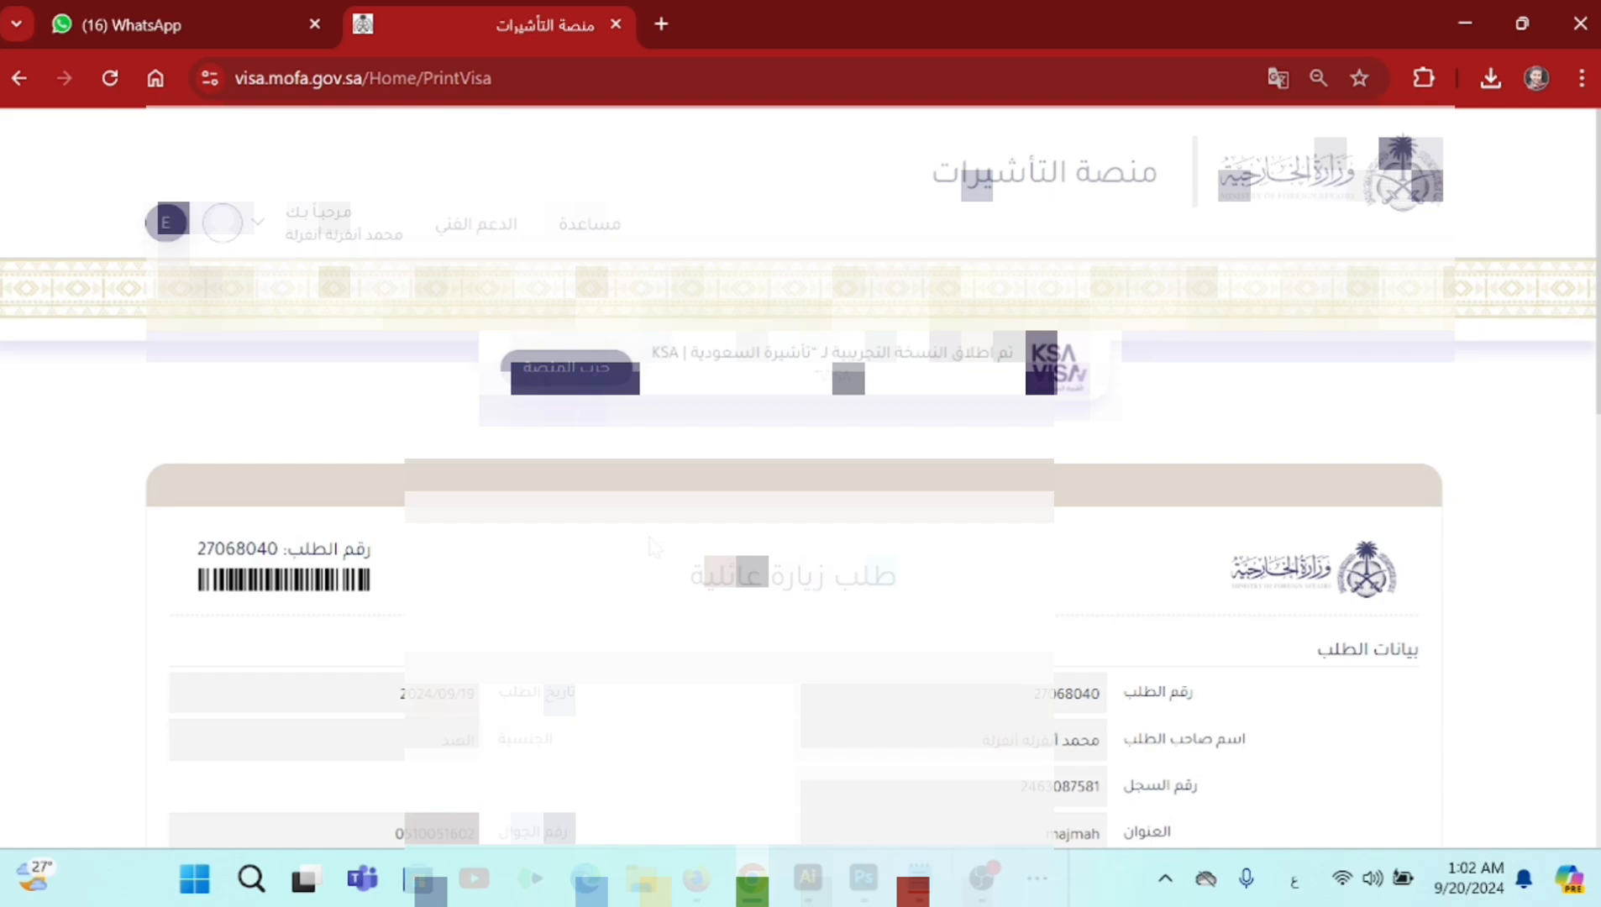